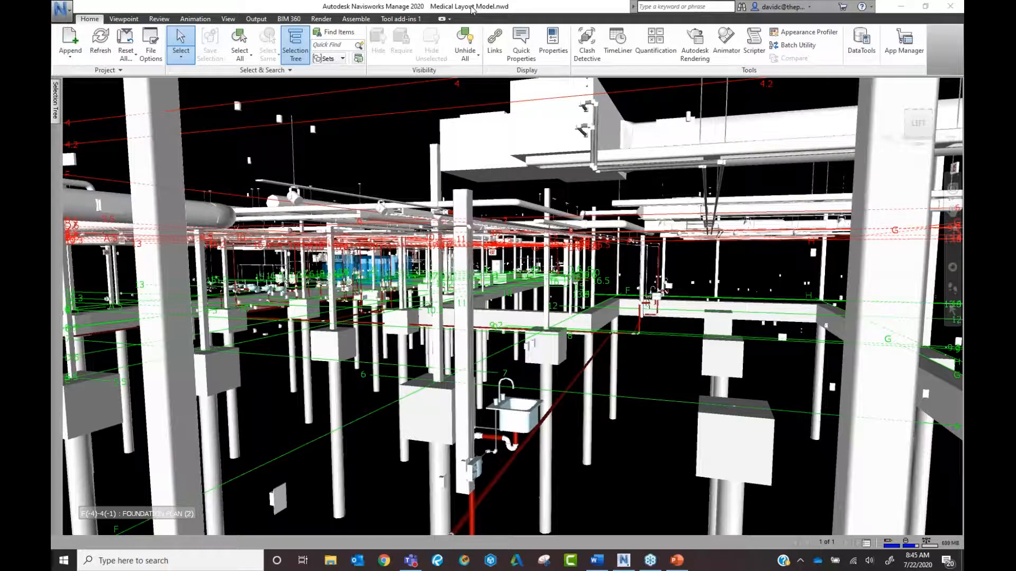
# Open the Autodesk desktop app from the hidden tray icons, look through it, and close it.
pyautogui.click(800, 560)
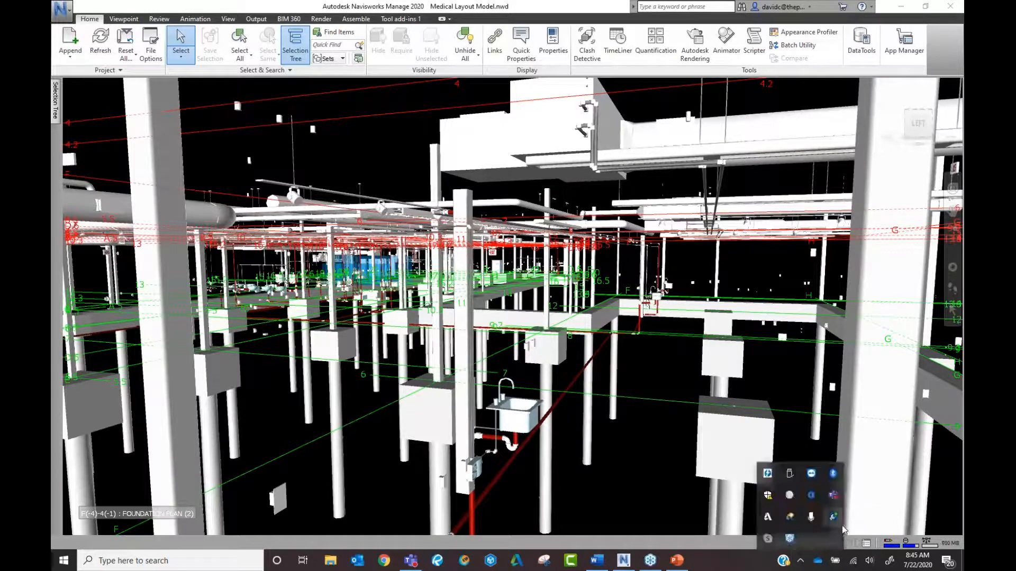
pyautogui.click(790, 518)
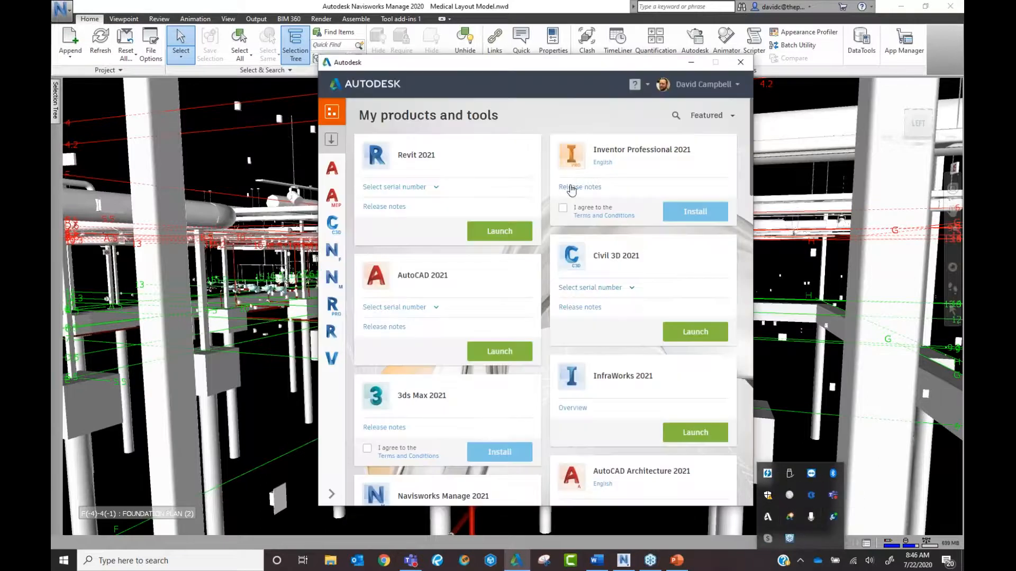
pyautogui.scroll(-2, 576, 206)
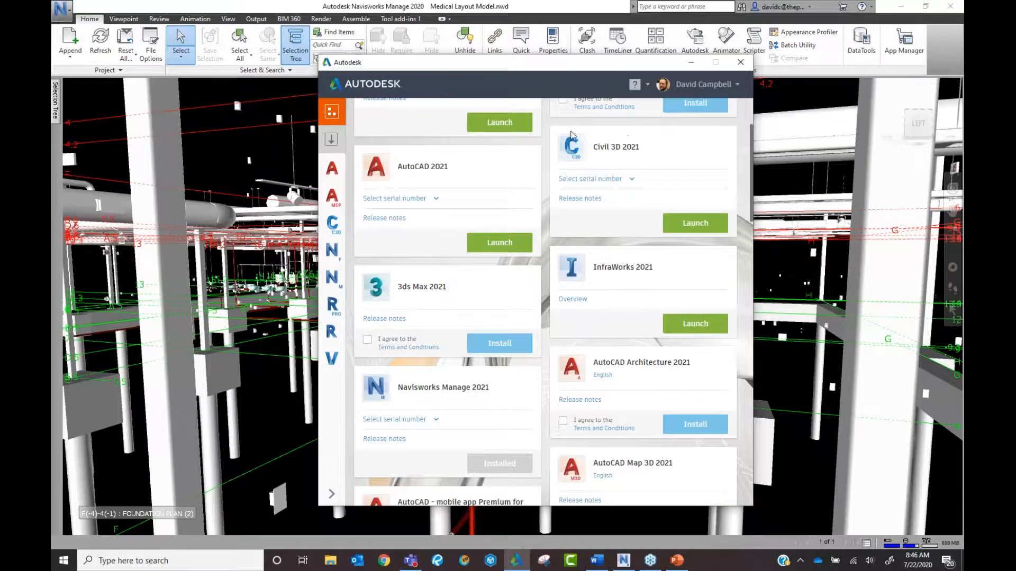
pyautogui.click(740, 64)
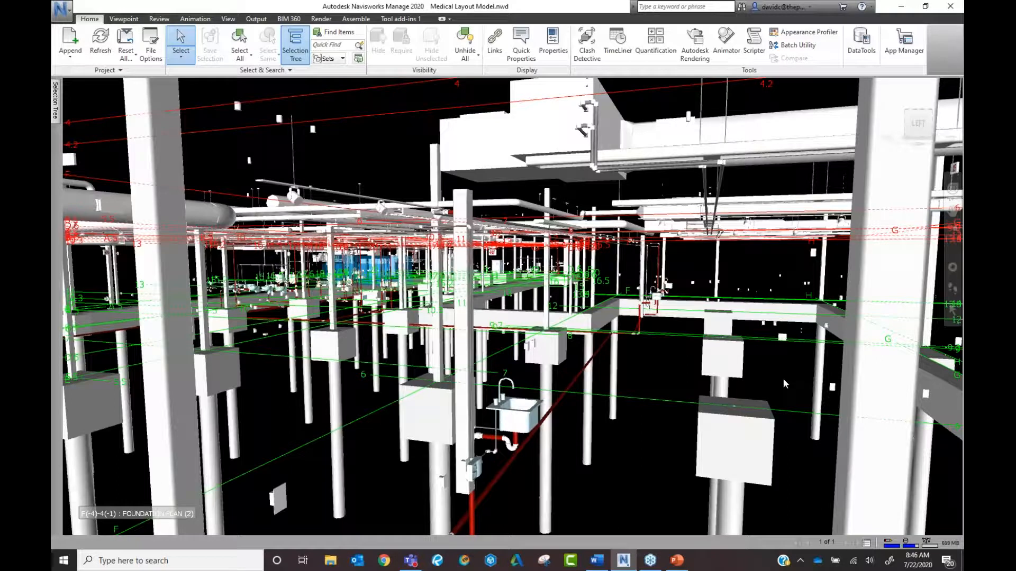
pyautogui.click(800, 561)
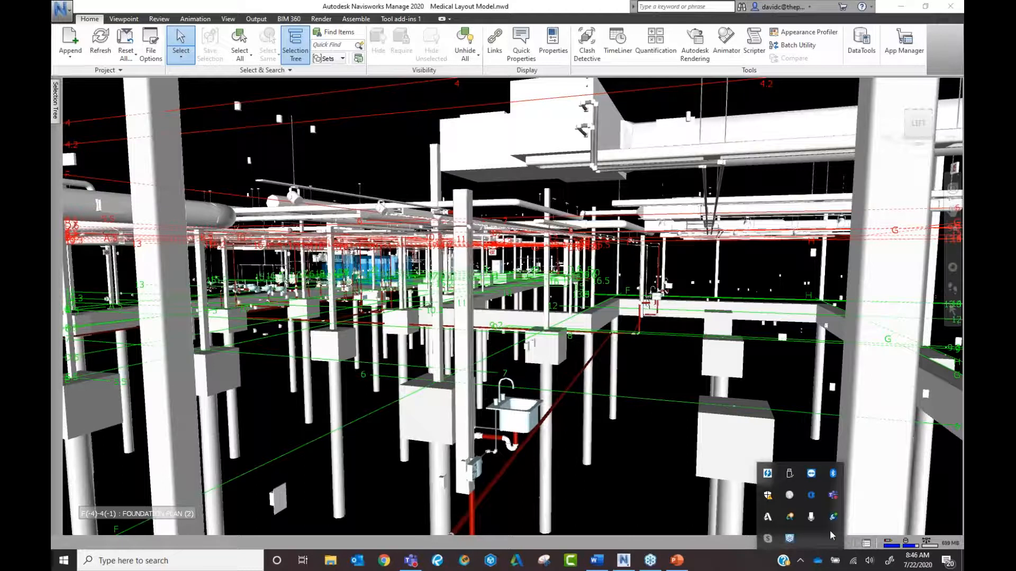
pyautogui.click(790, 428)
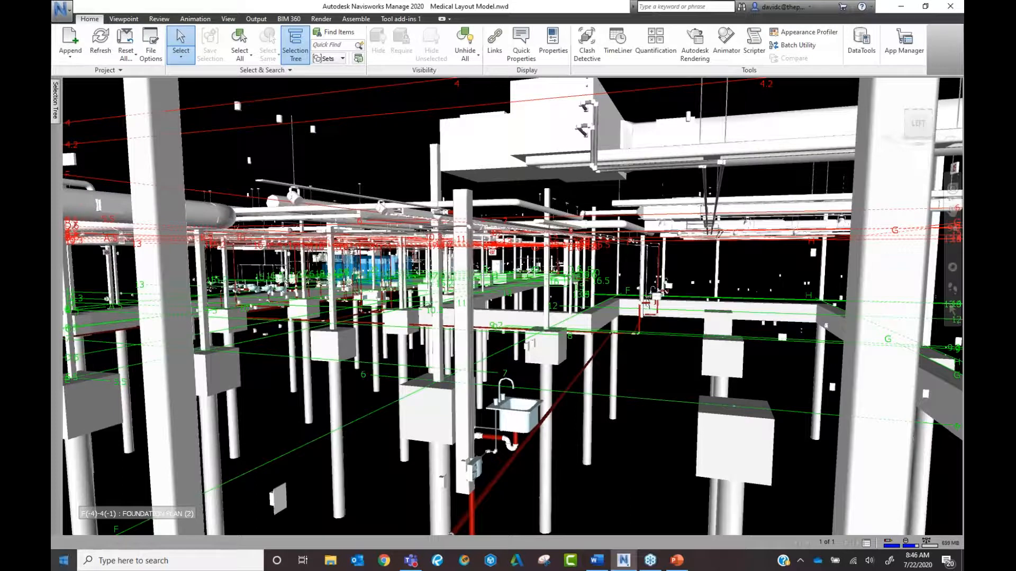
# Run the Point Layout registration utility from the Autodesk Start menu folder and dismiss its error.
pyautogui.click(63, 560)
pyautogui.scroll(-1, 166, 449)
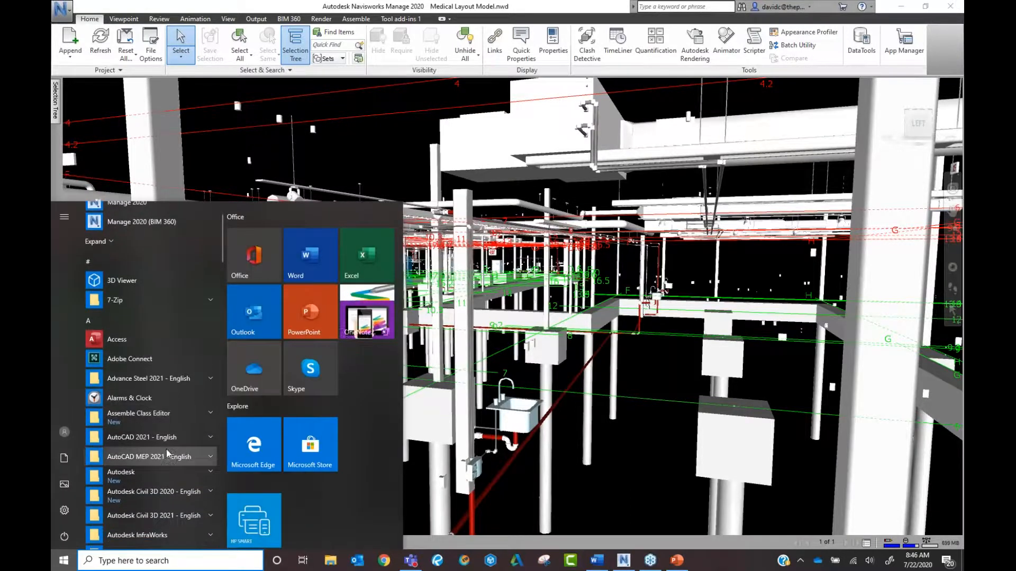
pyautogui.click(170, 479)
pyautogui.scroll(-4, 176, 456)
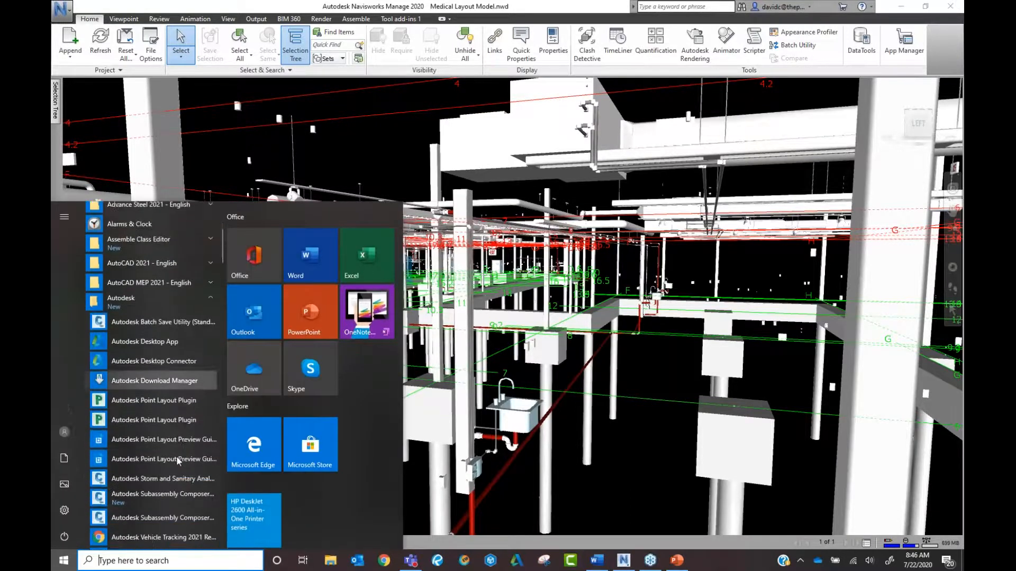
pyautogui.click(174, 366)
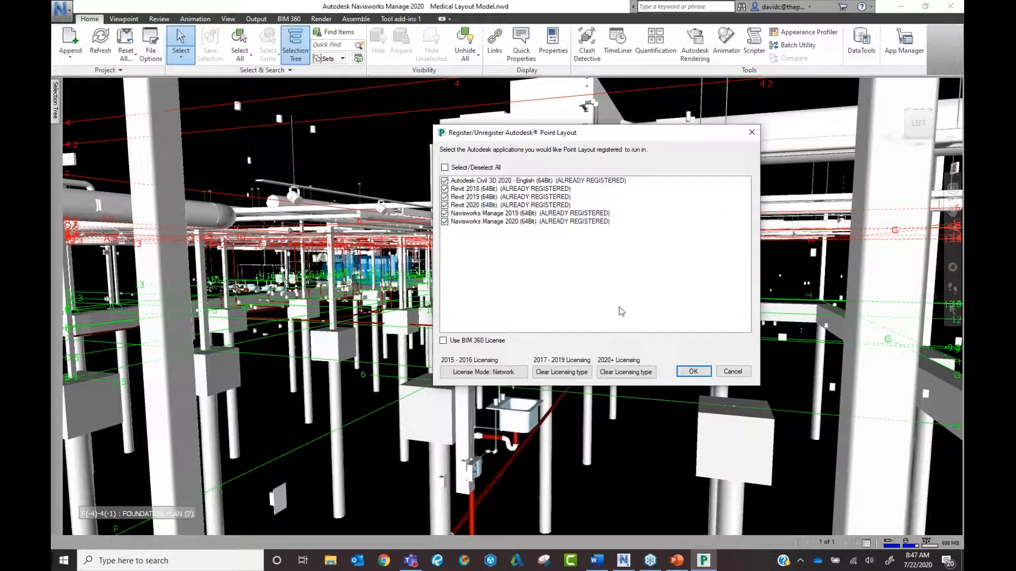
pyautogui.click(692, 371)
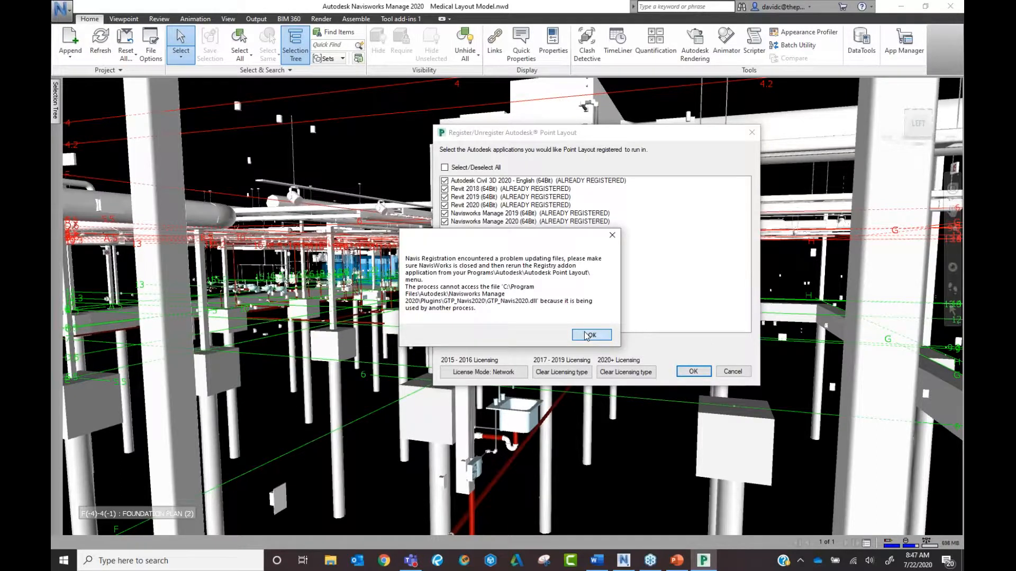
pyautogui.click(590, 335)
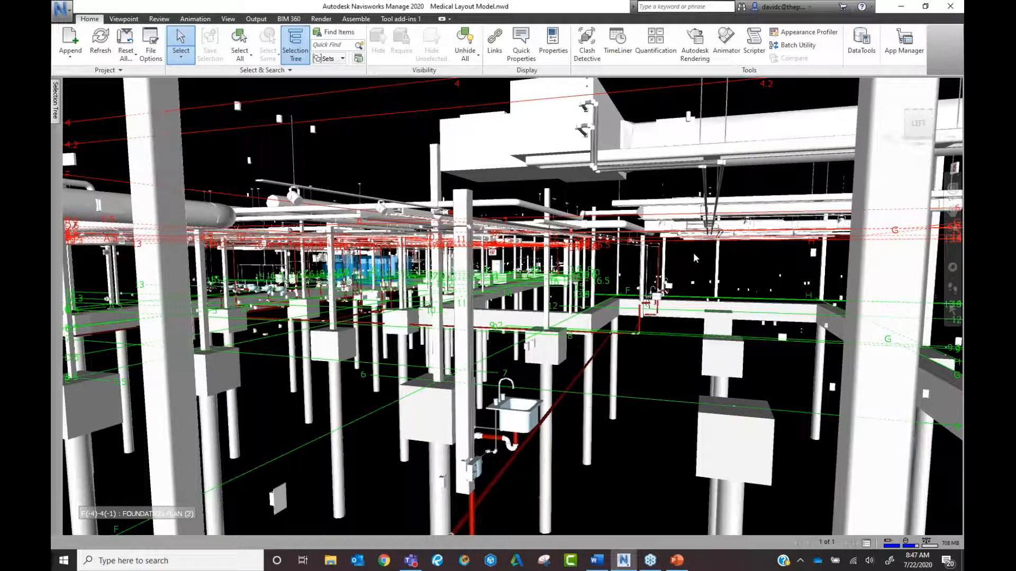
# Open Autodesk Point Layout from Tool add-ins 1 and move its palette to the upper right.
pyautogui.click(397, 20)
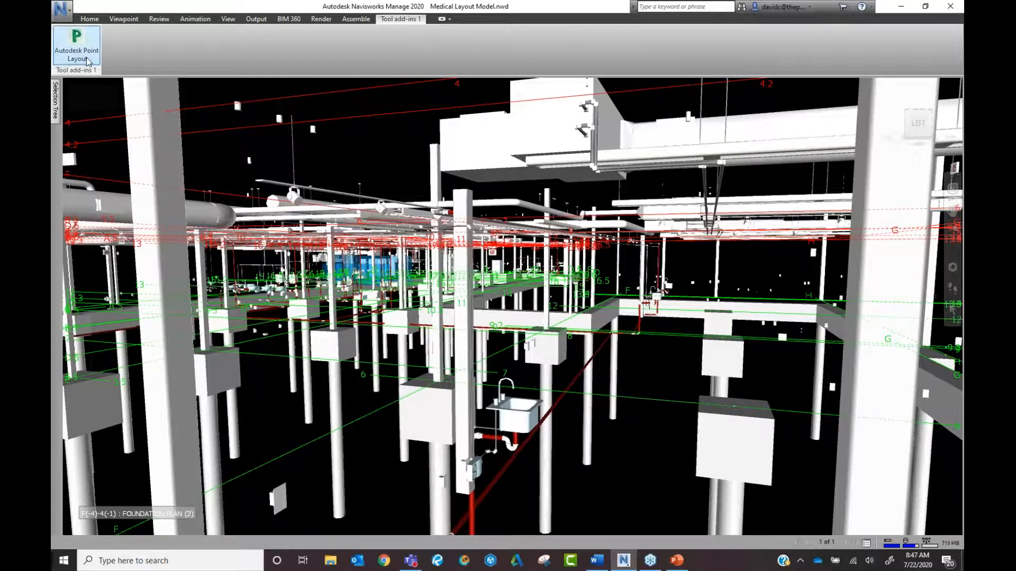
pyautogui.press('ctrl')
pyautogui.press('ctrl')
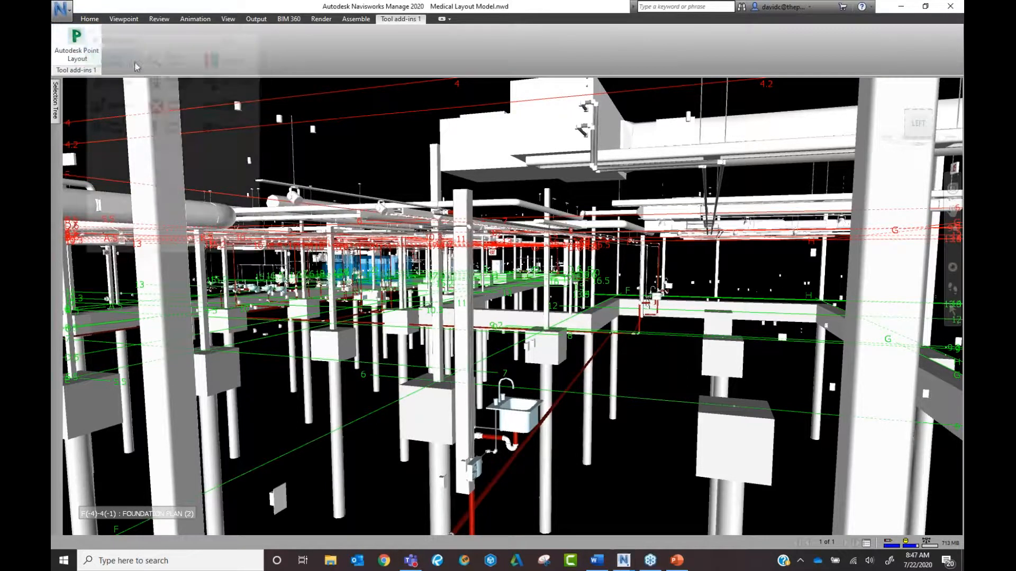
pyautogui.moveTo(170, 42); pyautogui.dragTo(753, 46)
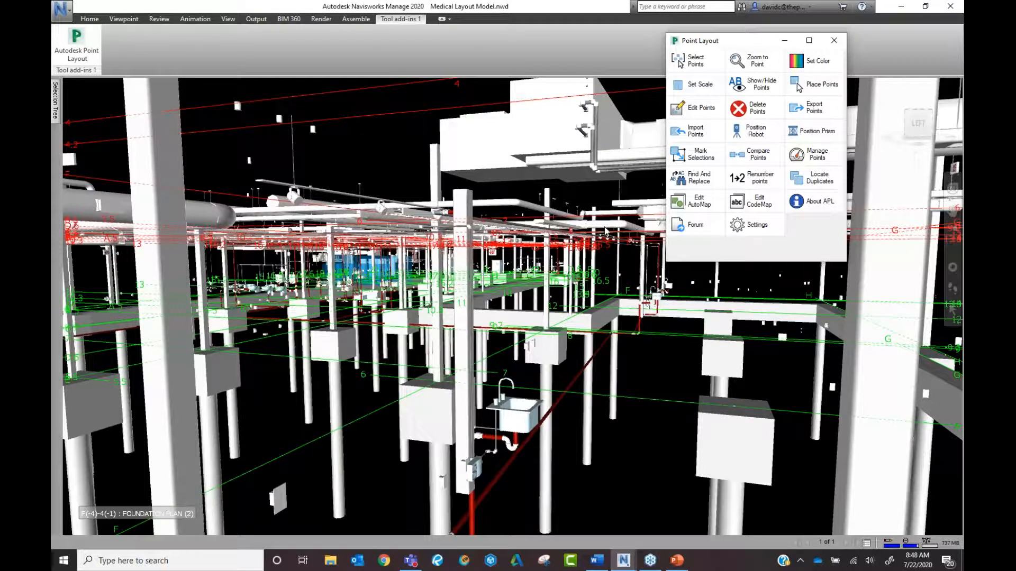
# Select the point at the duct end, widen the Selection Tree panel, then clear the selection.
pyautogui.scroll(-2, 353, 322)
pyautogui.moveTo(353, 321); pyautogui.dragTo(553, 387, button='middle')
pyautogui.scroll(2, 585, 396)
pyautogui.scroll(1, 448, 390)
pyautogui.scroll(-2, 481, 401)
pyautogui.moveTo(433, 431); pyautogui.dragTo(487, 417, button='middle')
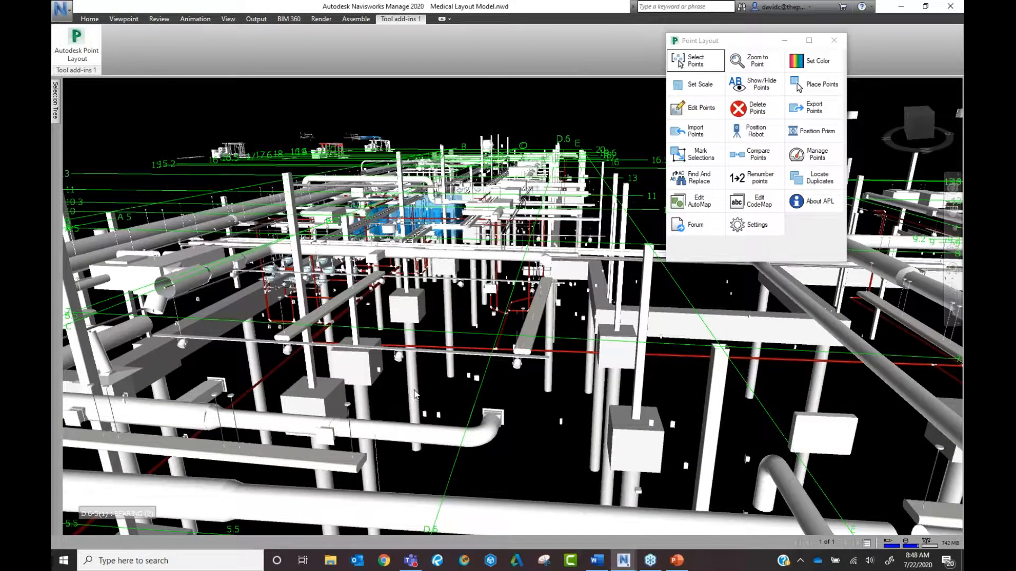
pyautogui.scroll(5, 300, 319)
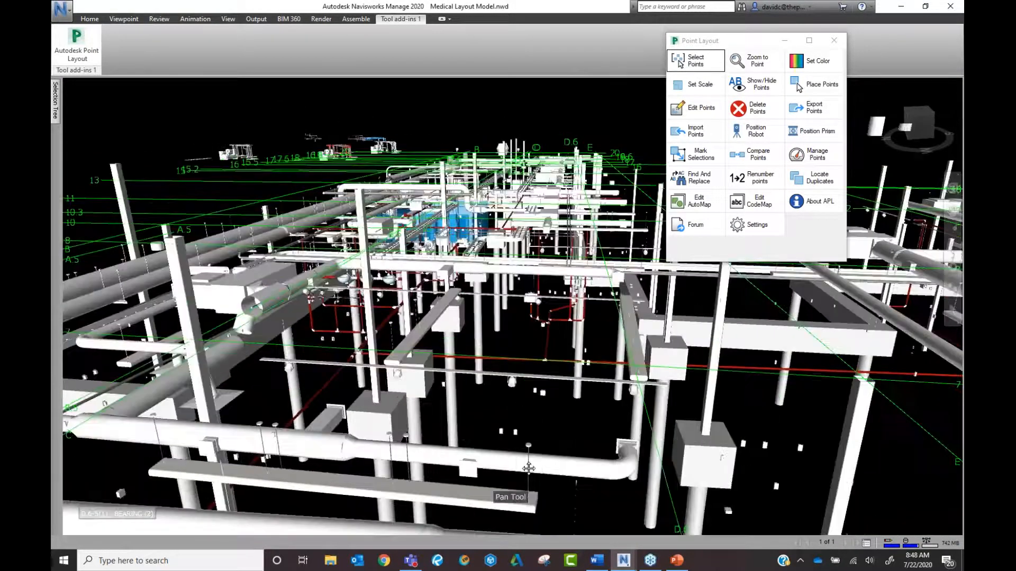
pyautogui.scroll(6, 300, 319)
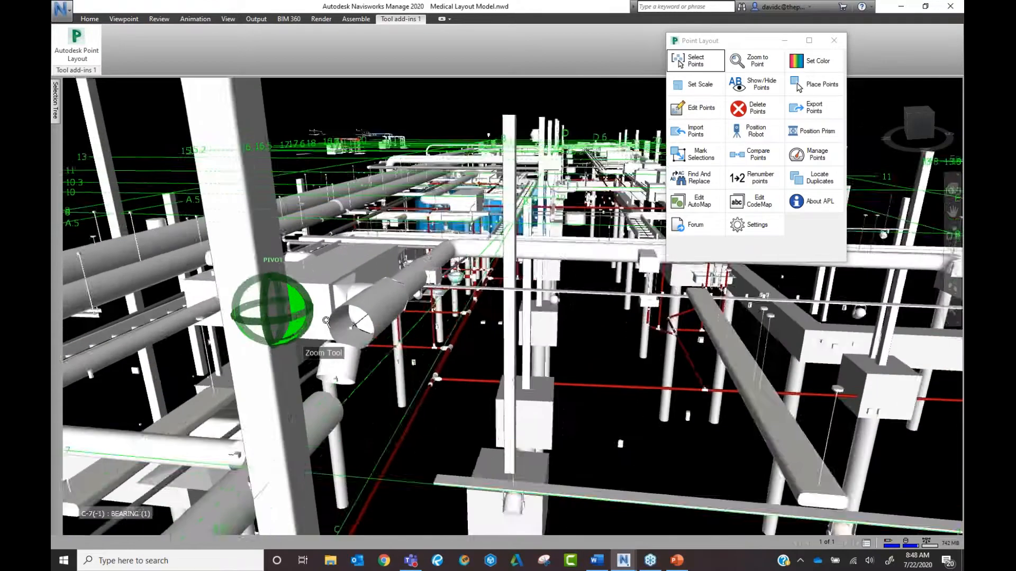
pyautogui.scroll(1, 303, 356)
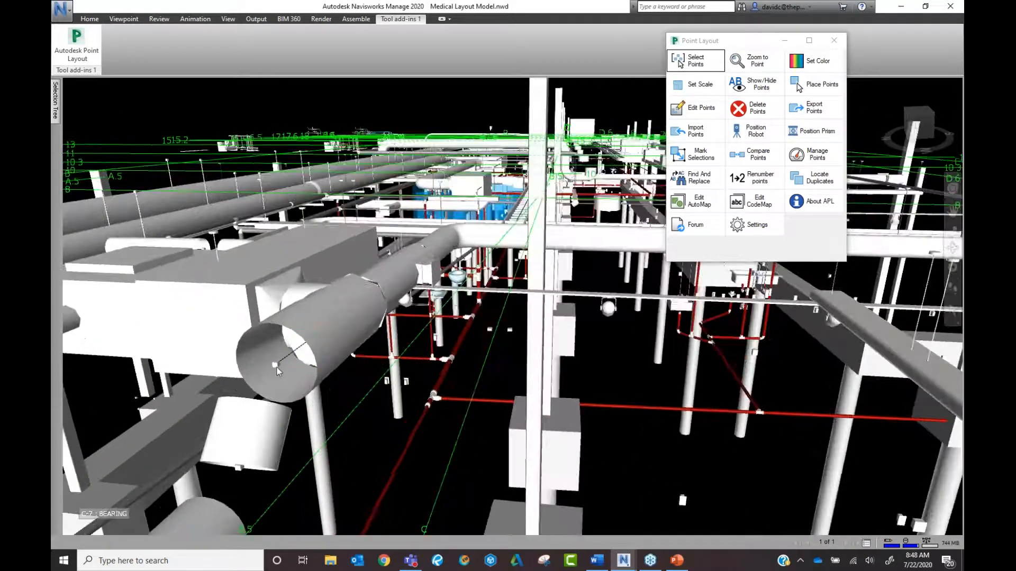
pyautogui.click(276, 369)
pyautogui.moveTo(58, 113)
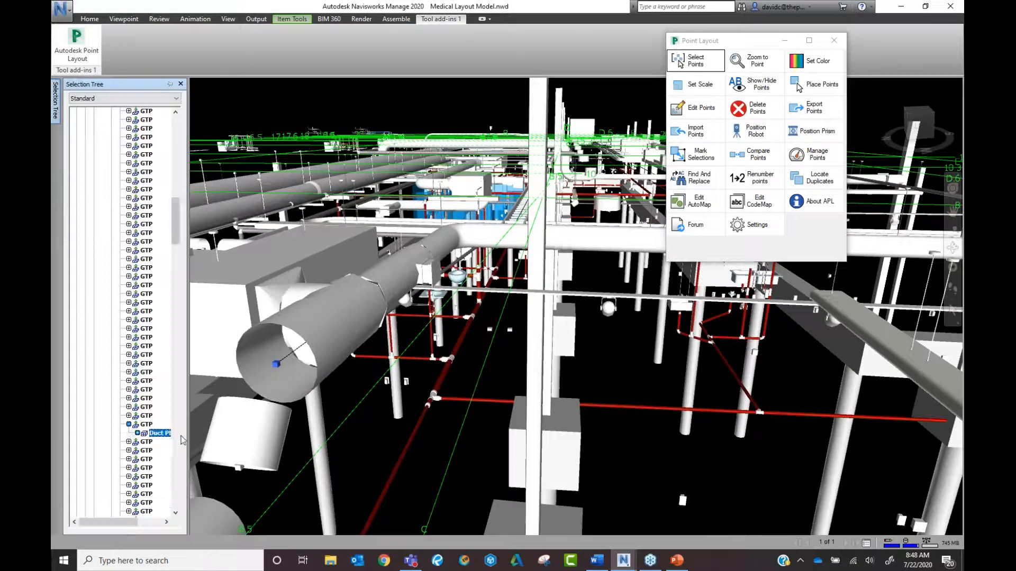
pyautogui.moveTo(227, 432); pyautogui.dragTo(193, 441)
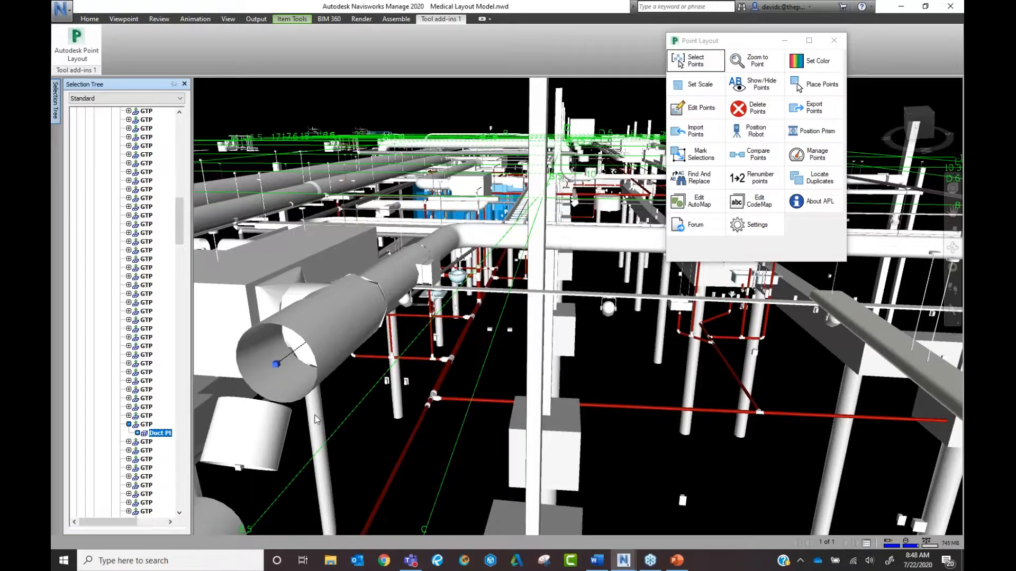
pyautogui.scroll(-5, 316, 419)
pyautogui.press('Escape')
# Select the point marker on the beam and launch Select Points from the Point Layout palette.
pyautogui.scroll(2, 566, 401)
pyautogui.moveTo(567, 401); pyautogui.dragTo(480, 330, button='middle')
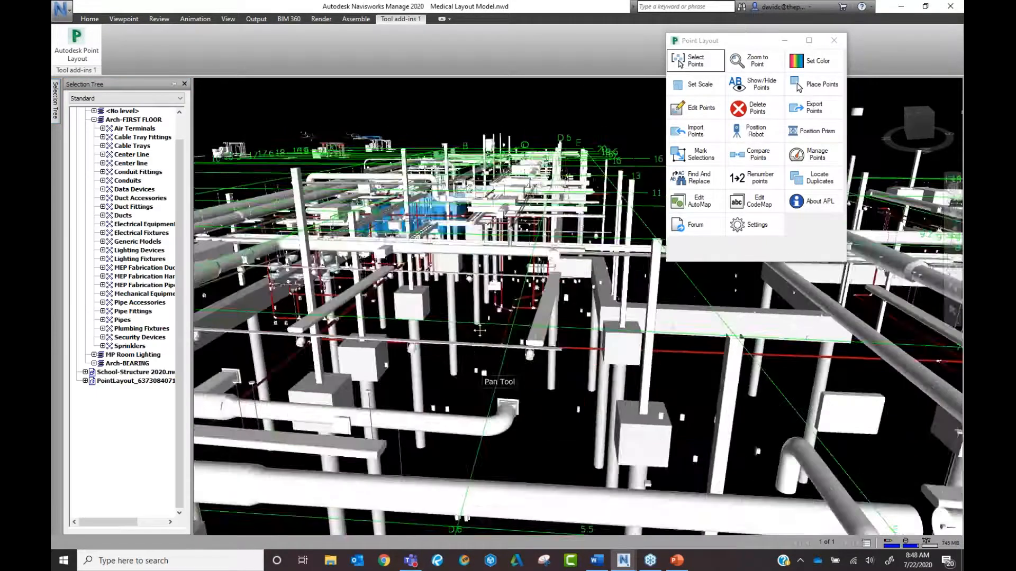
pyautogui.scroll(5, 480, 331)
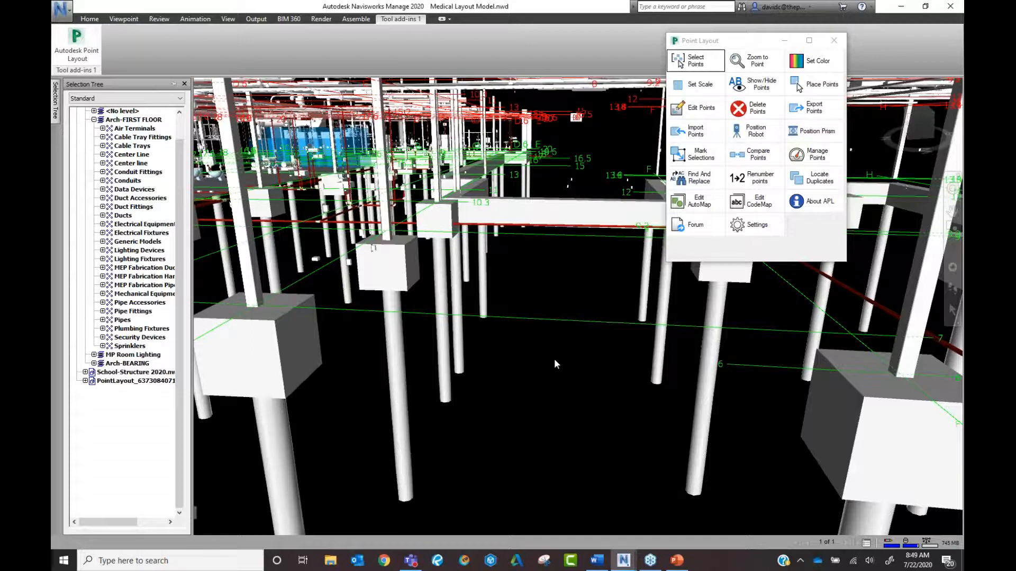
pyautogui.scroll(-3, 558, 358)
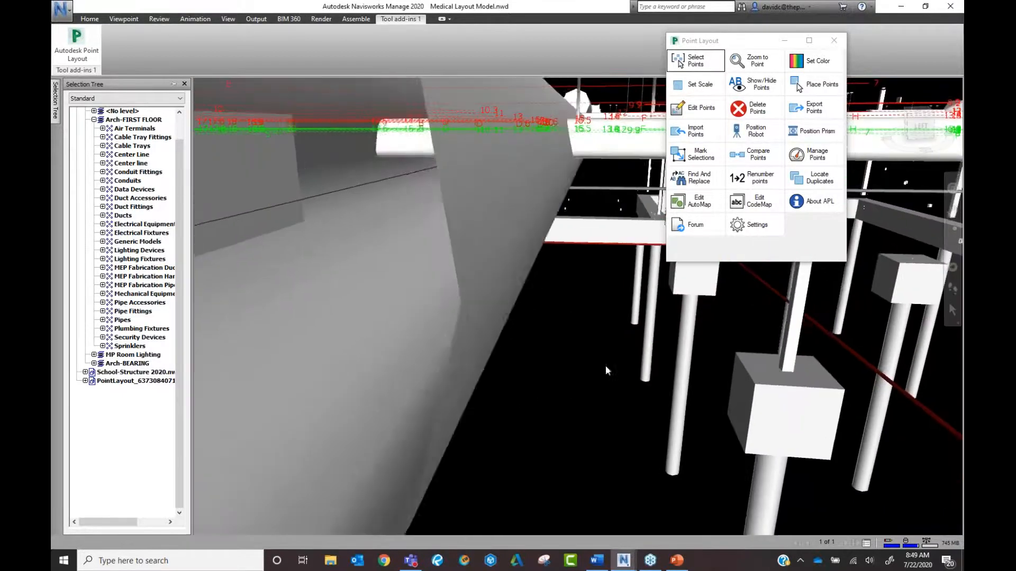
pyautogui.moveTo(611, 368); pyautogui.dragTo(286, 346, button='middle')
pyautogui.moveTo(426, 317); pyautogui.dragTo(449, 328, button='middle')
pyautogui.scroll(2, 483, 372)
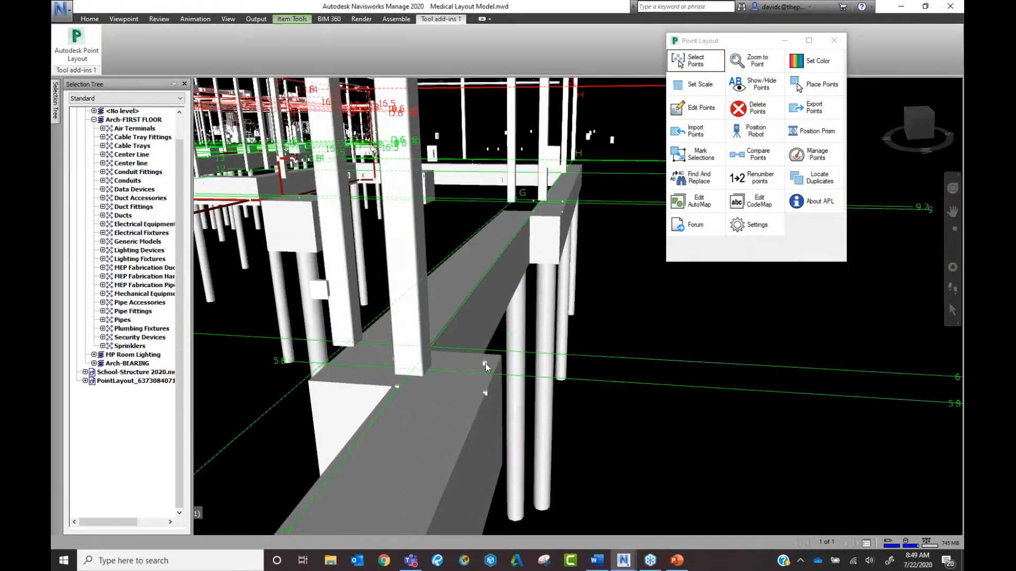
pyautogui.click(485, 364)
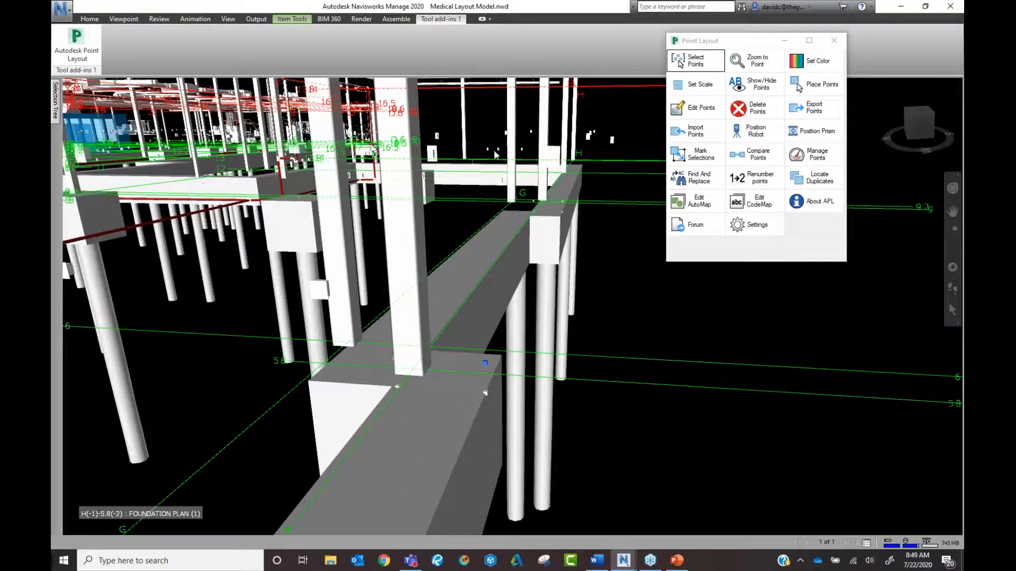
pyautogui.click(691, 64)
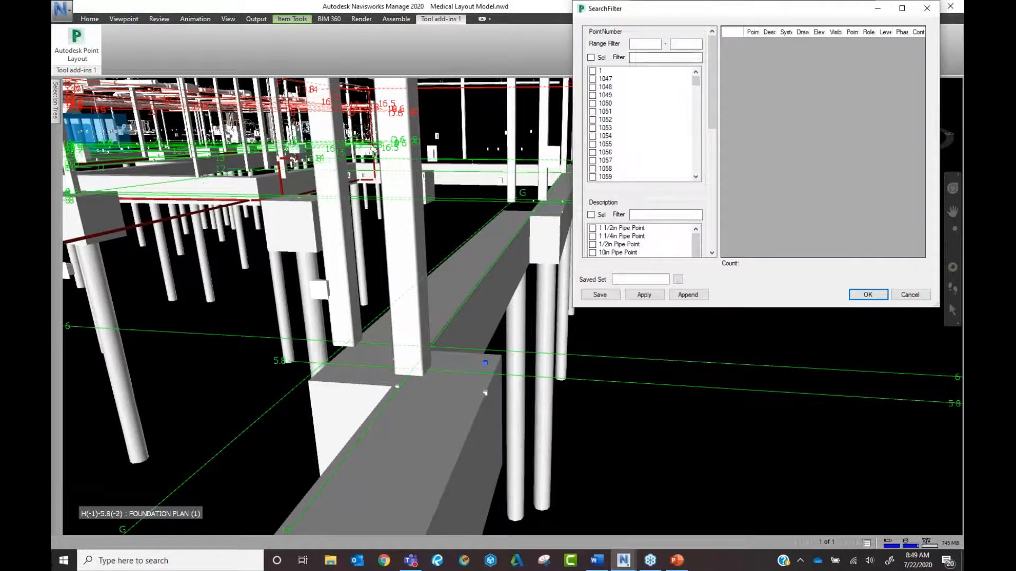
# Filter by the AHU description to list its 12 points, and widen the point number column.
pyautogui.moveTo(722, 10); pyautogui.dragTo(683, 11)
pyautogui.scroll(-1, 606, 113)
pyautogui.scroll(1, 607, 113)
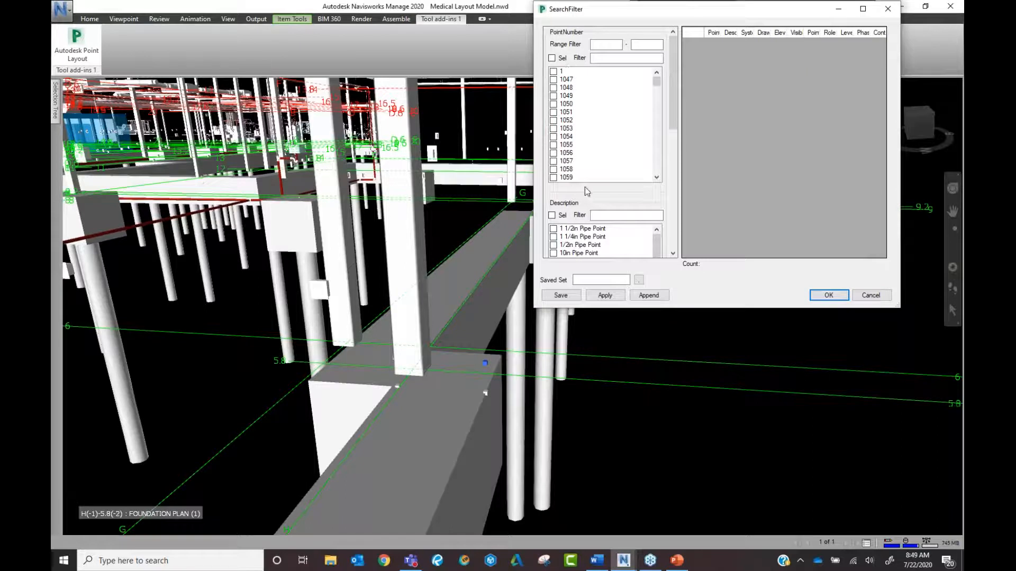
pyautogui.scroll(-5, 598, 238)
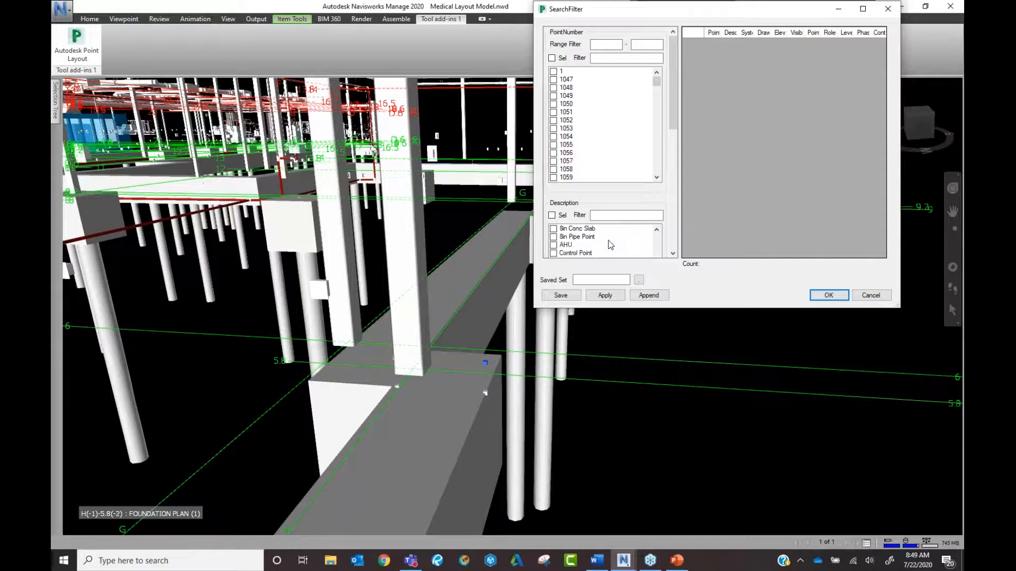
pyautogui.click(554, 248)
pyautogui.click(553, 163)
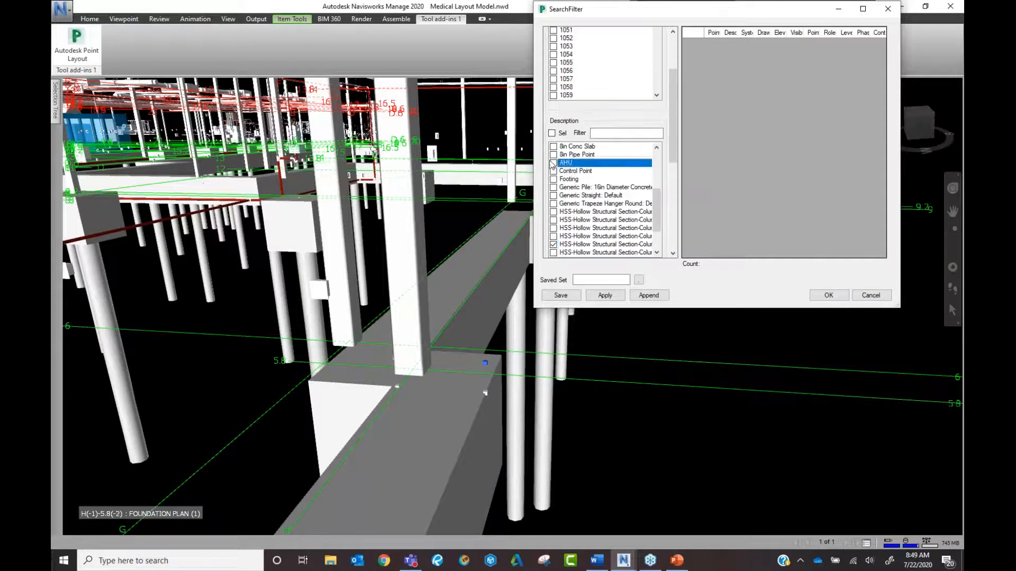
pyautogui.click(553, 244)
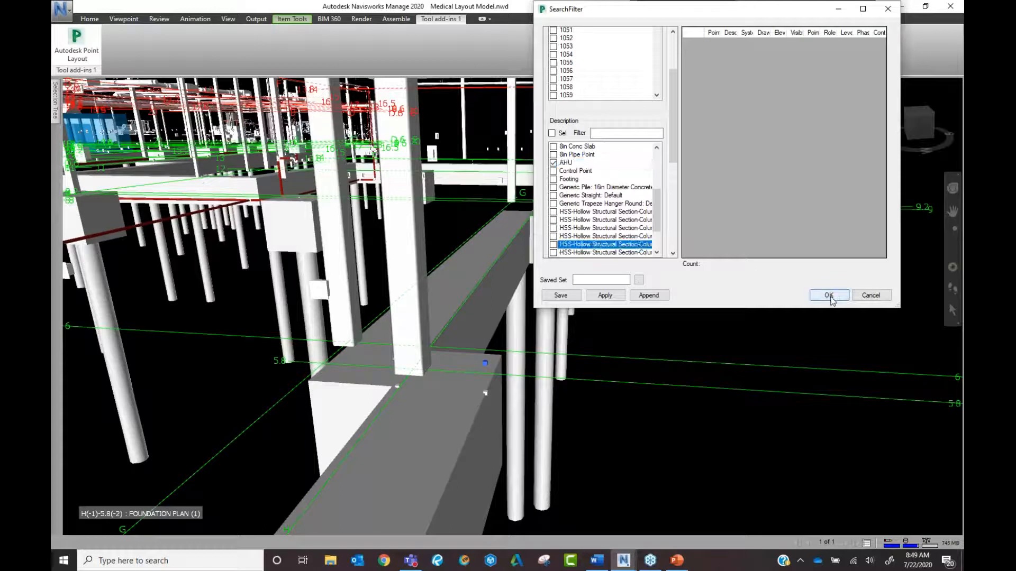
pyautogui.click(613, 296)
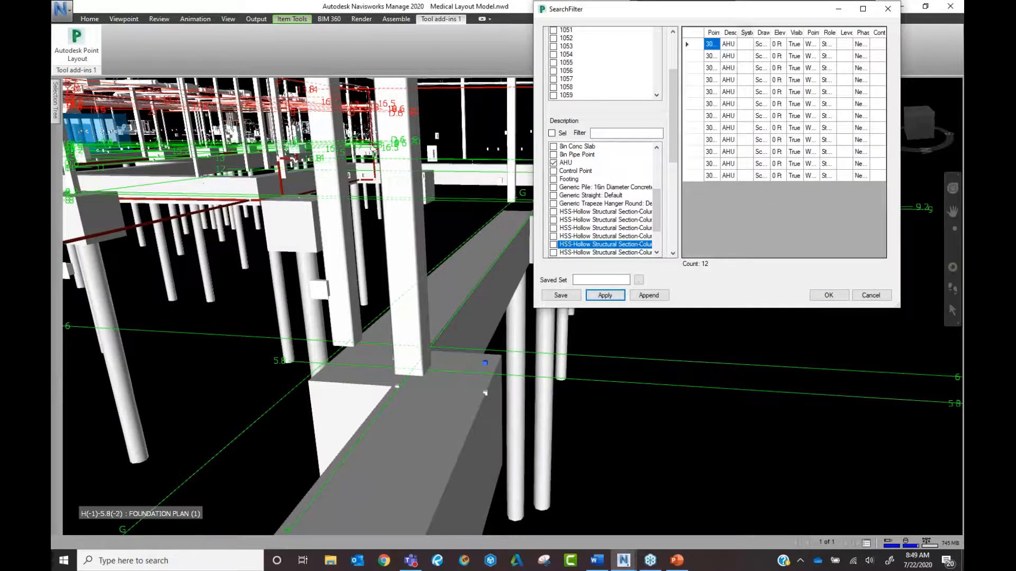
pyautogui.moveTo(720, 30); pyautogui.dragTo(735, 30)
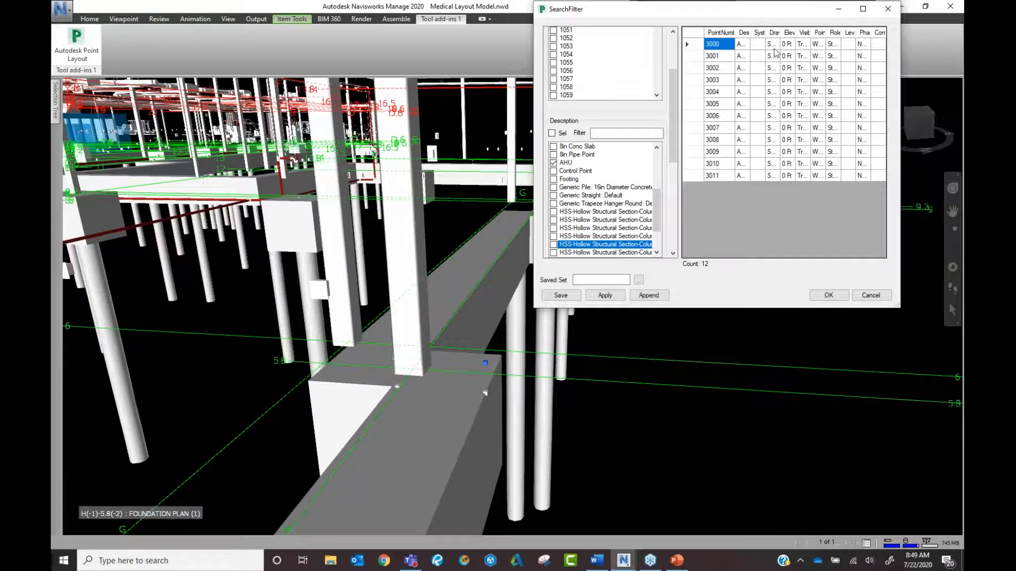
# Cancel the search filter without applying and clear the model selection.
pyautogui.click(870, 295)
pyautogui.scroll(-5, 642, 277)
pyautogui.moveTo(554, 265); pyautogui.dragTo(497, 346, button='middle')
pyautogui.scroll(2, 495, 350)
pyautogui.scroll(1, 494, 368)
pyautogui.click(382, 323)
pyautogui.scroll(1, 545, 135)
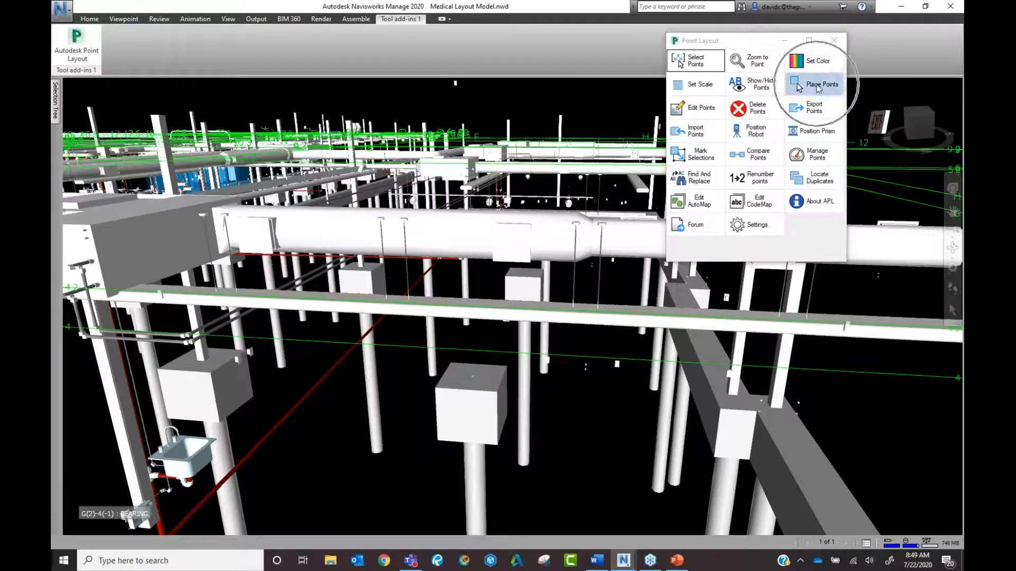
# Start placing points with description PileCap1: PileCap1 and point type Wall Pt.
pyautogui.click(799, 88)
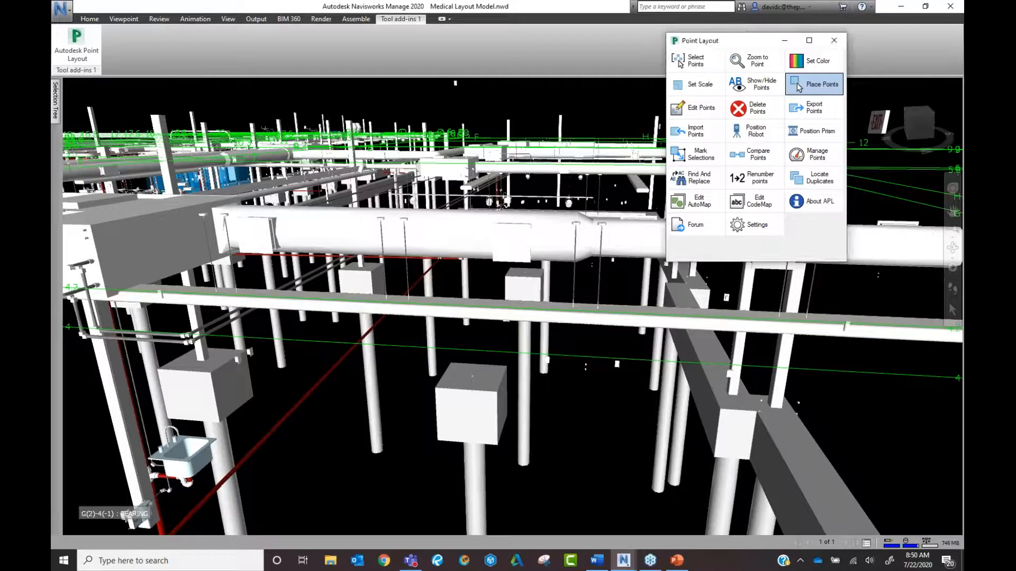
pyautogui.click(279, 104)
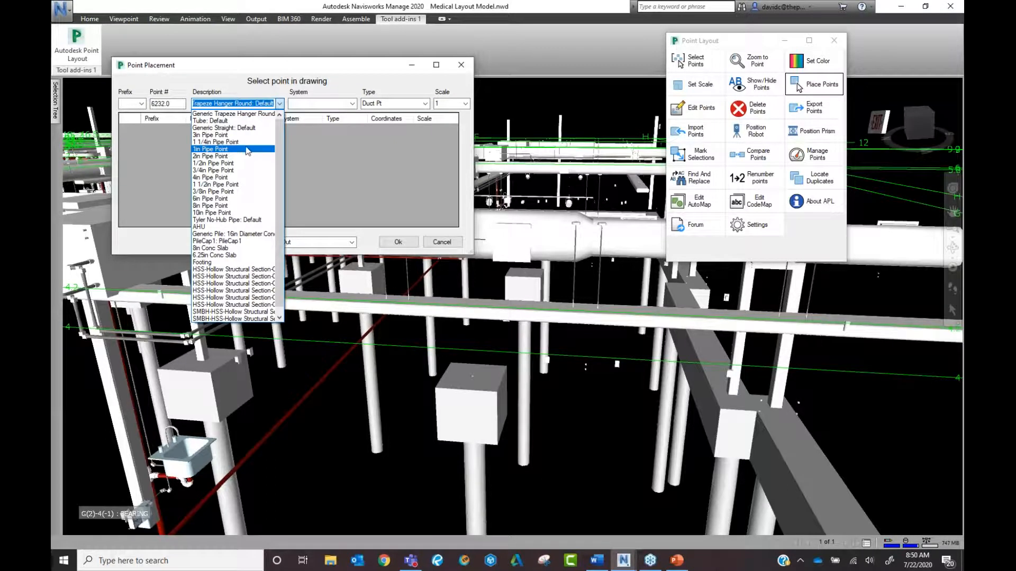
pyautogui.scroll(-1, 251, 262)
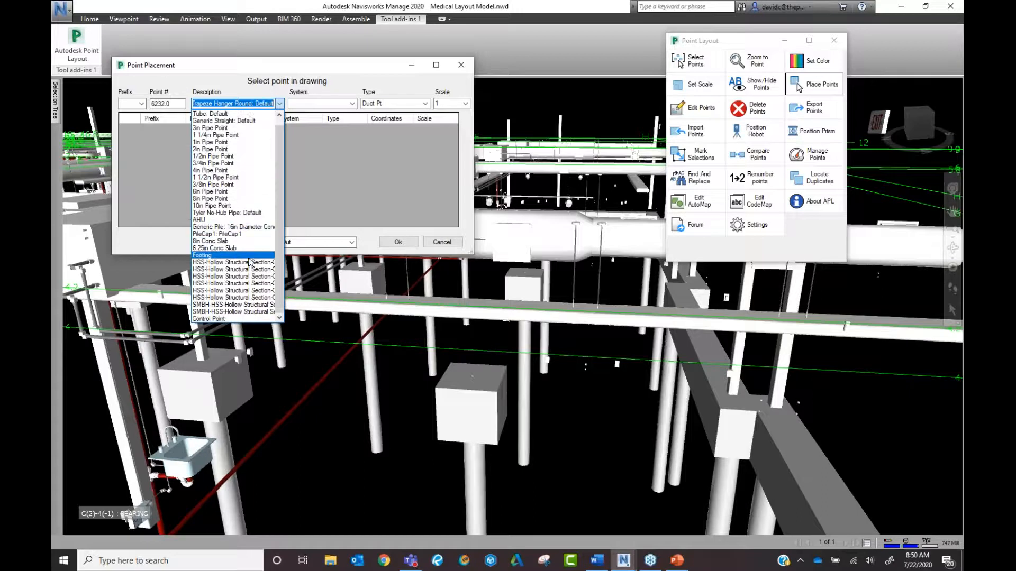
pyautogui.click(249, 234)
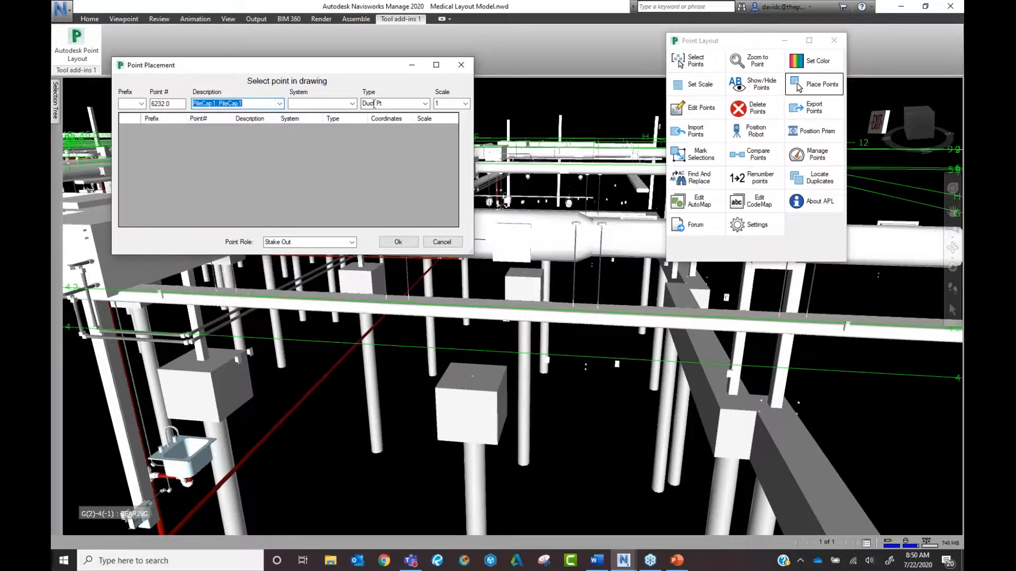
pyautogui.click(425, 104)
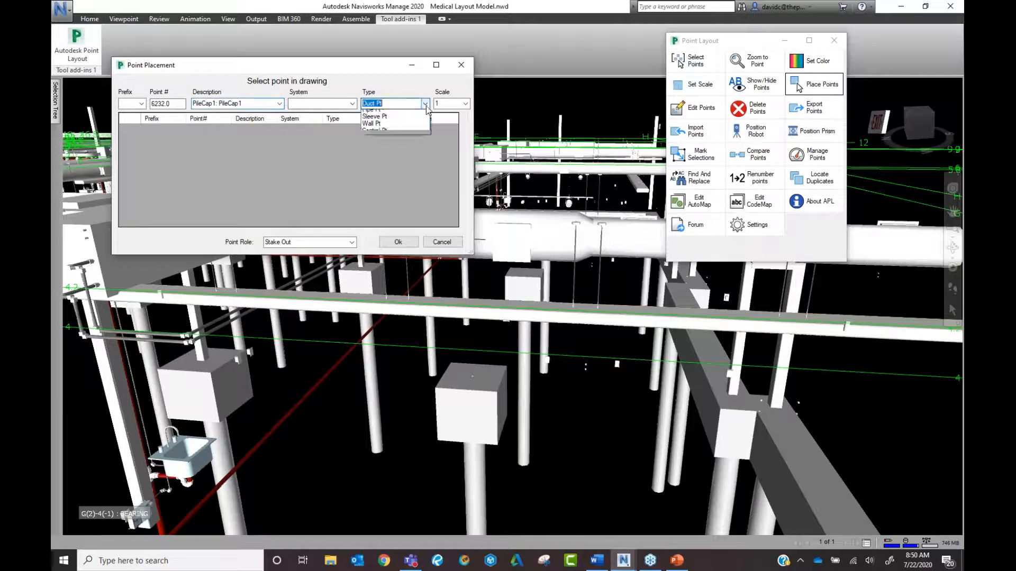
pyautogui.click(389, 143)
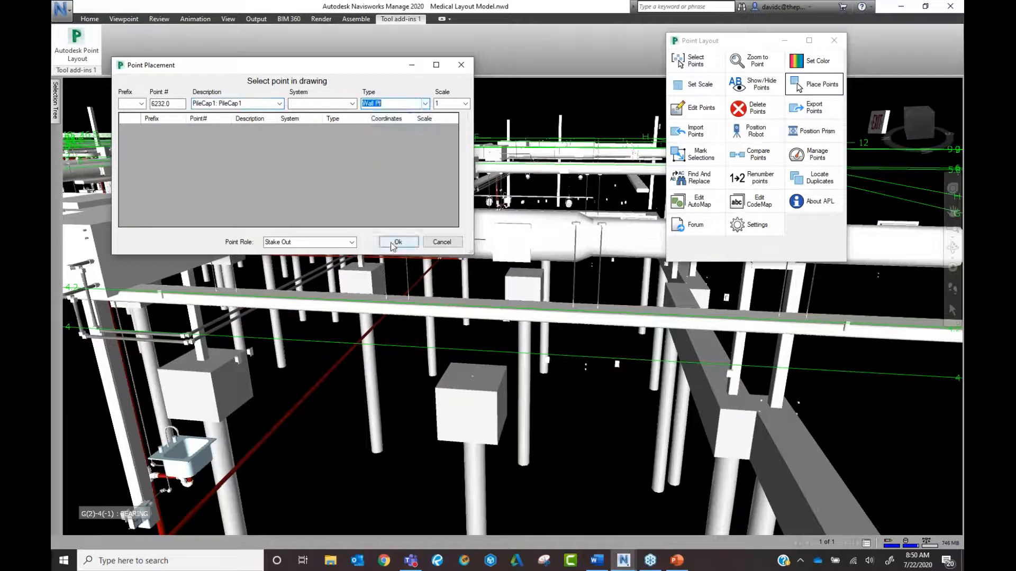
# Place points 6232 and 6233 on two pile cap corners, confirm, and measure 0.289 m.
pyautogui.scroll(5, 505, 405)
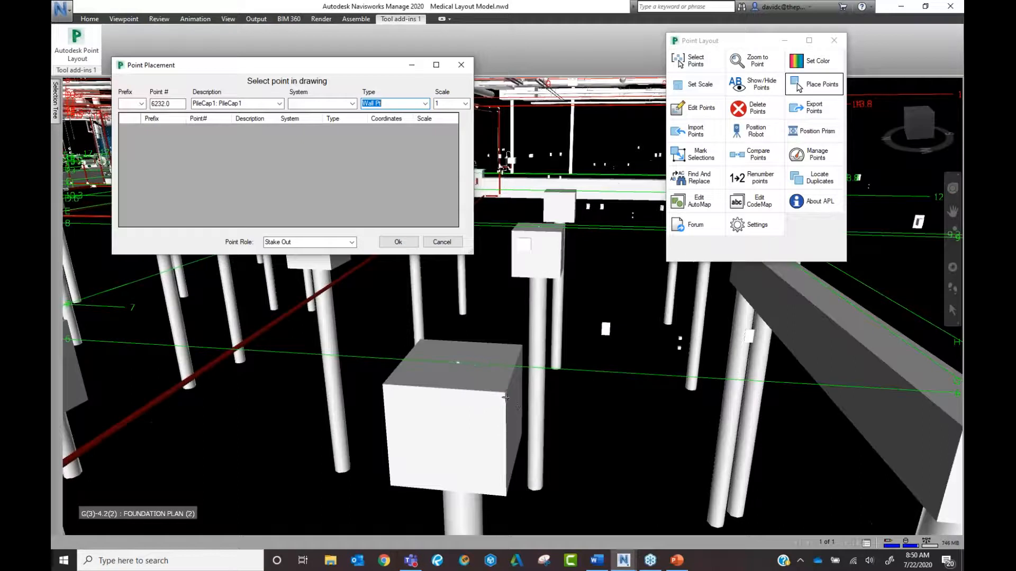
pyautogui.click(505, 395)
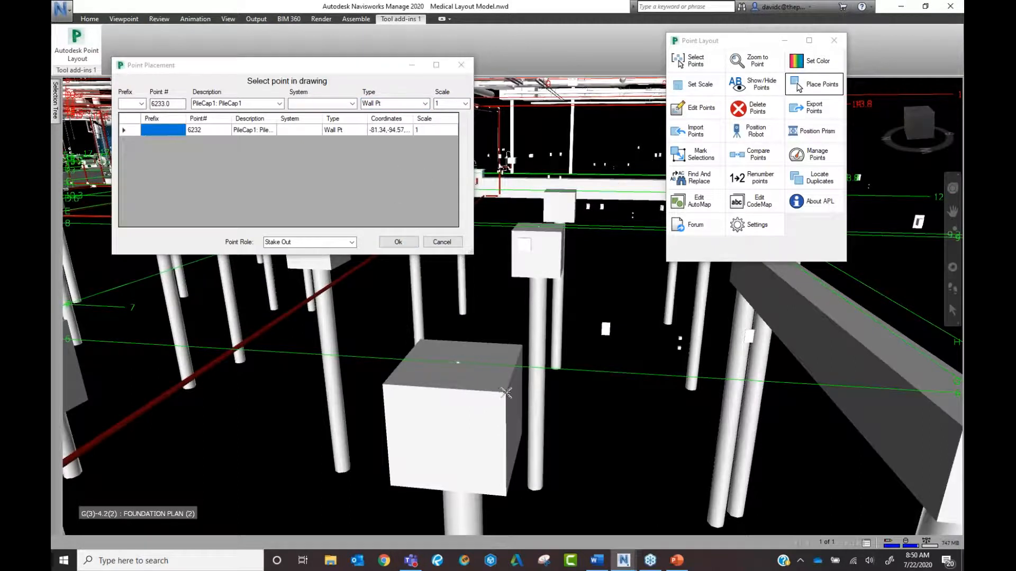
pyautogui.scroll(5, 503, 393)
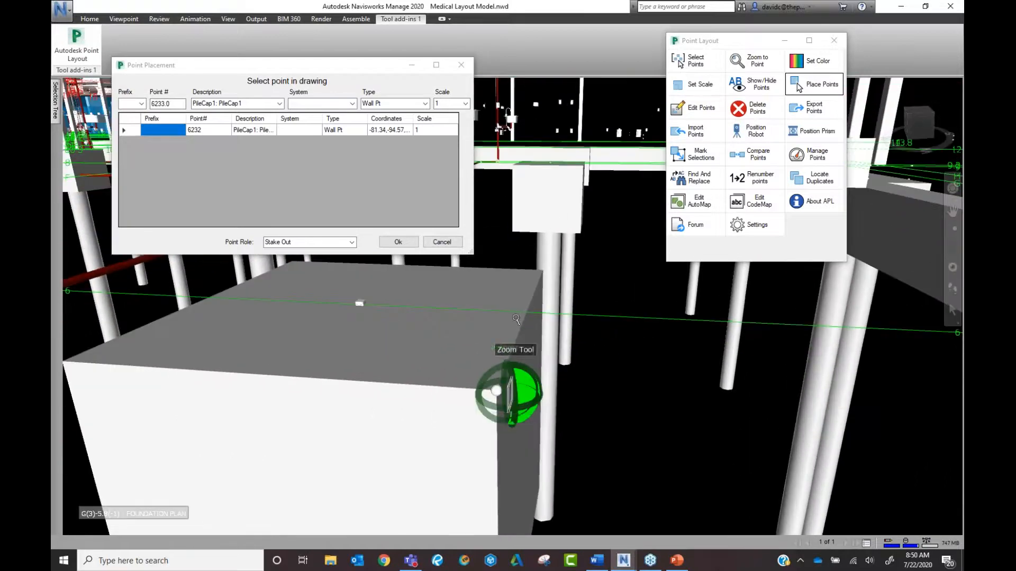
pyautogui.click(543, 272)
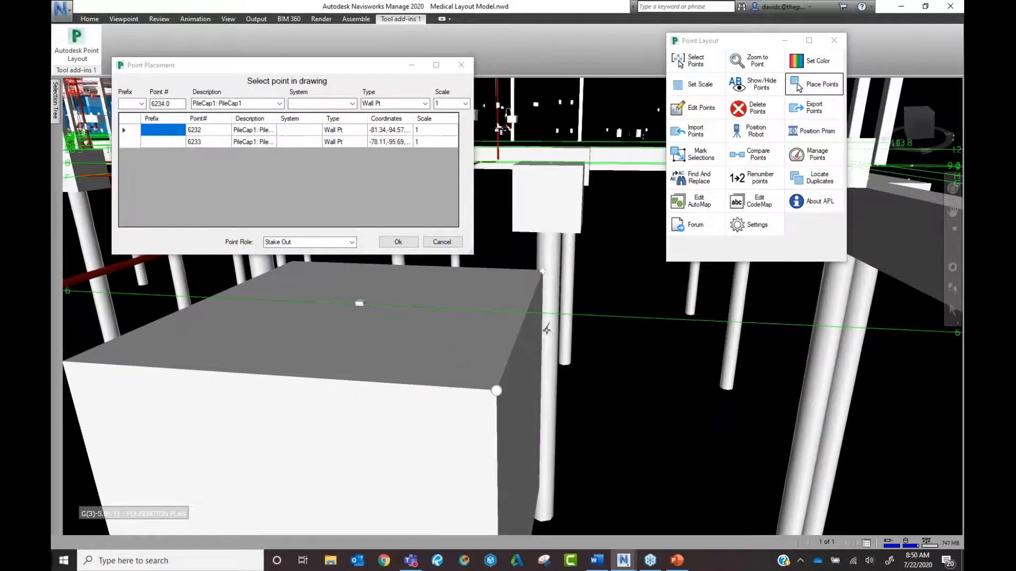
pyautogui.click(406, 242)
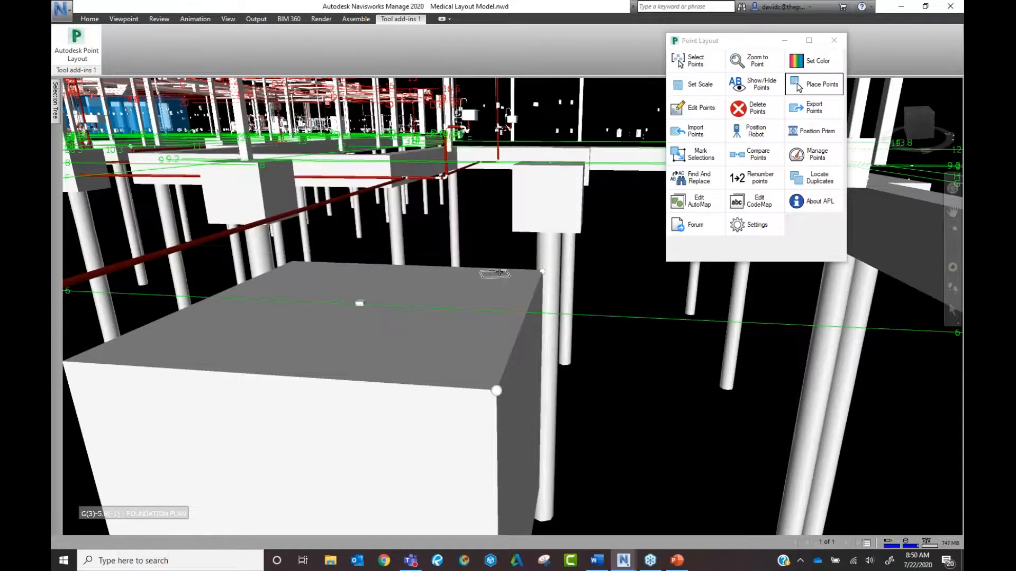
pyautogui.click(511, 287)
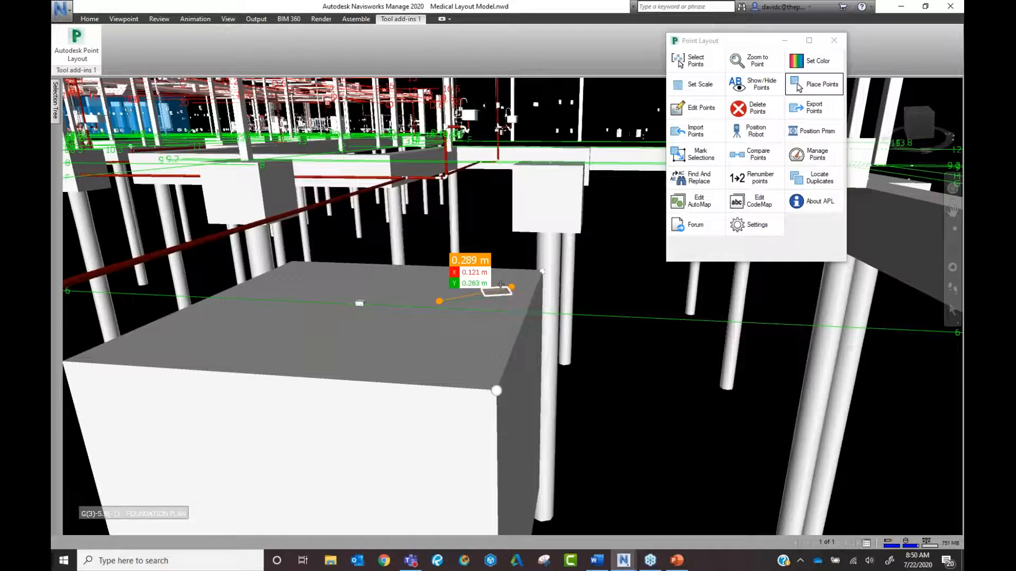
# Place point 6234 at the box corner with point role Stake Out.
pyautogui.click(814, 84)
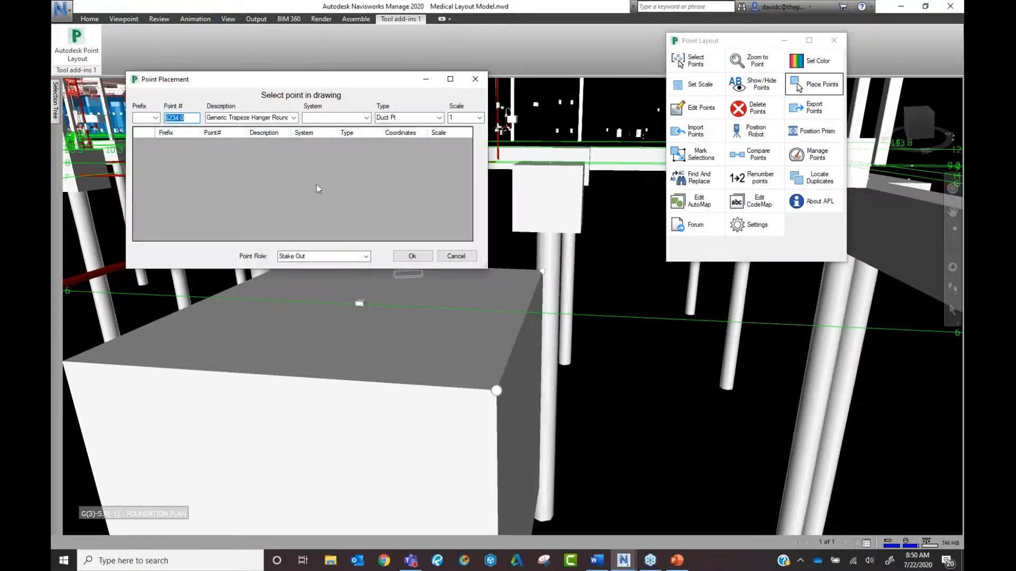
pyautogui.click(349, 256)
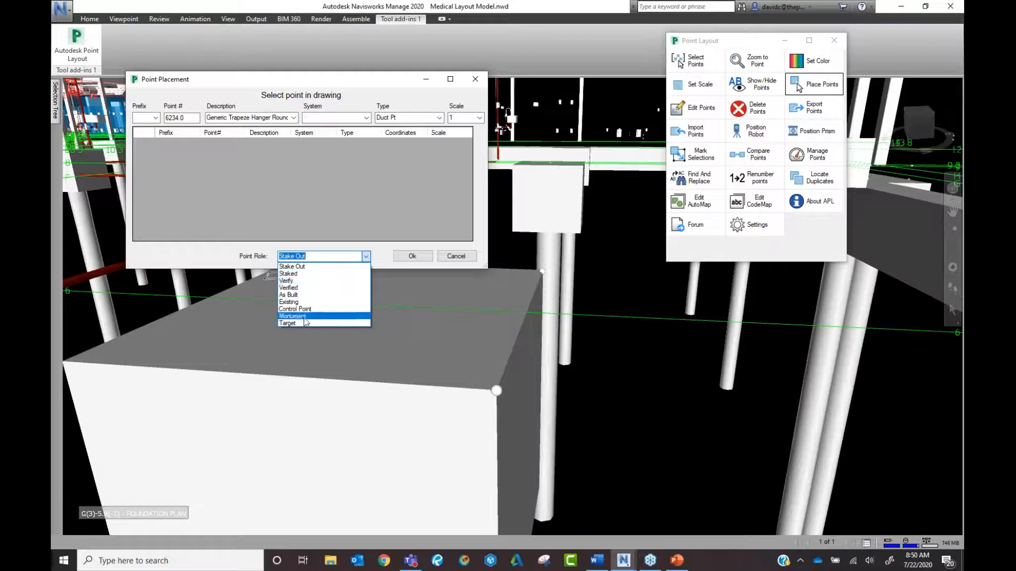
pyautogui.click(442, 339)
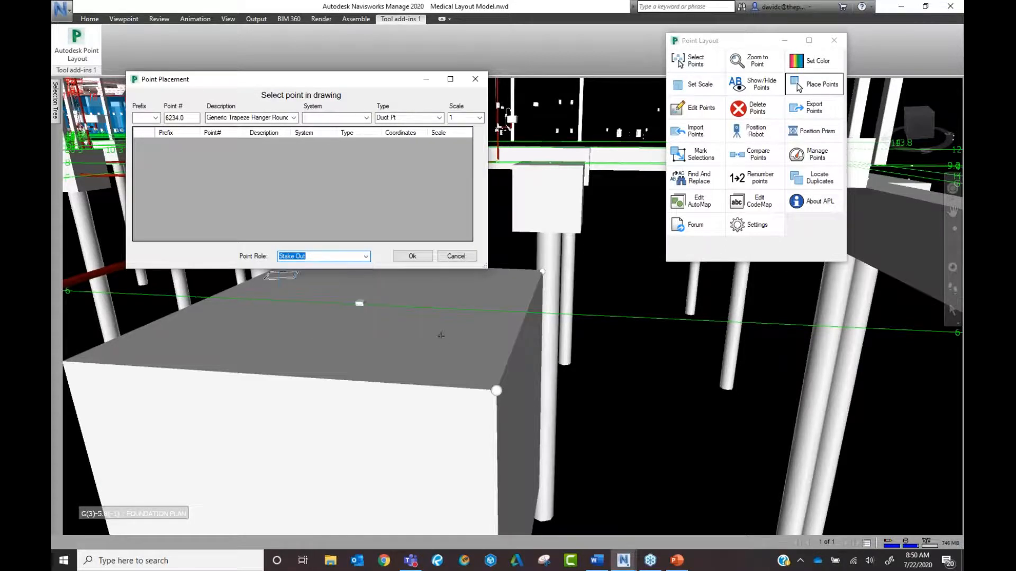
pyautogui.scroll(-2, 367, 330)
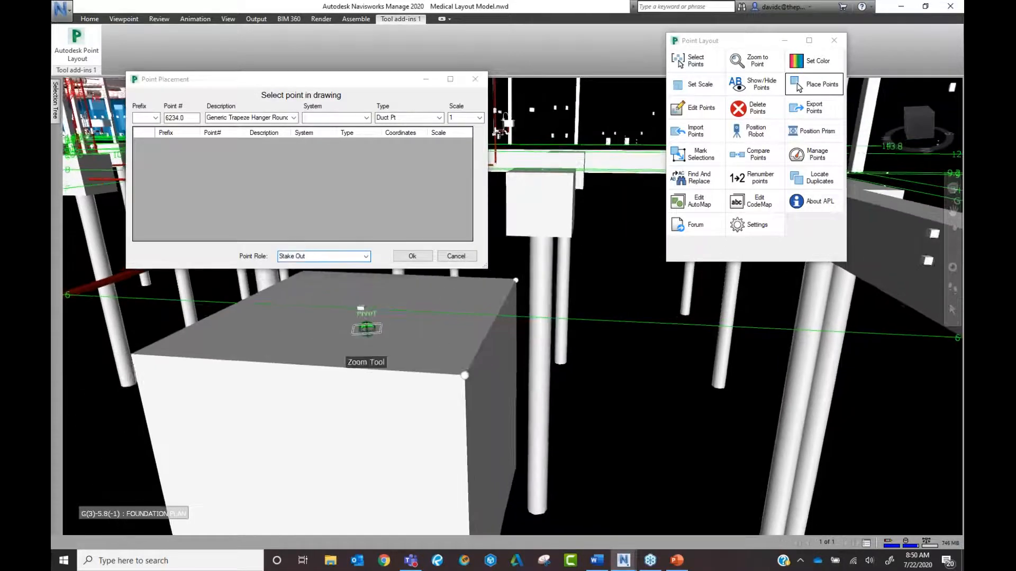
pyautogui.scroll(-1, 366, 329)
pyautogui.scroll(3, 645, 330)
pyautogui.scroll(-3, 408, 476)
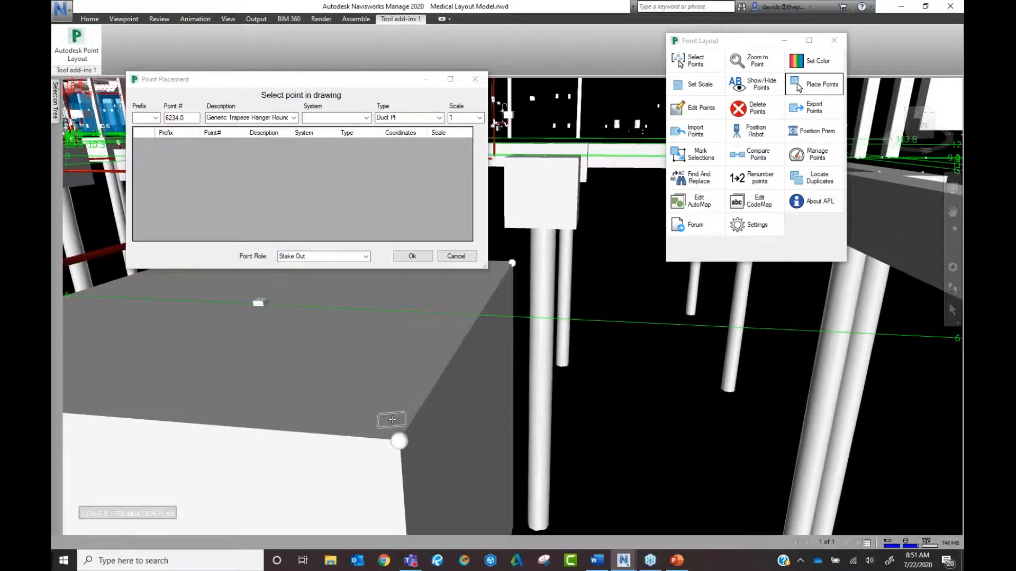
pyautogui.scroll(1, 392, 420)
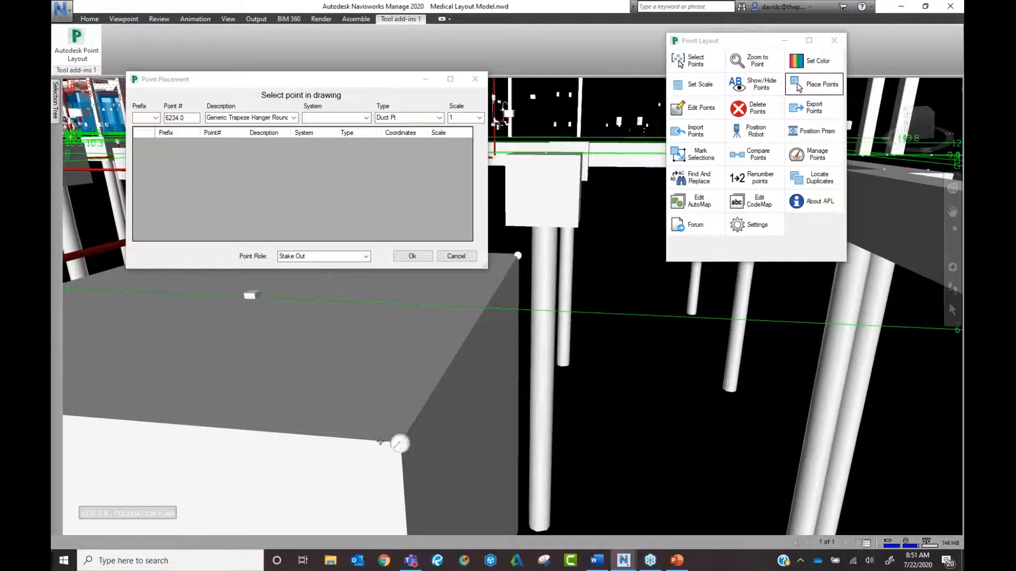
pyautogui.scroll(4, 306, 436)
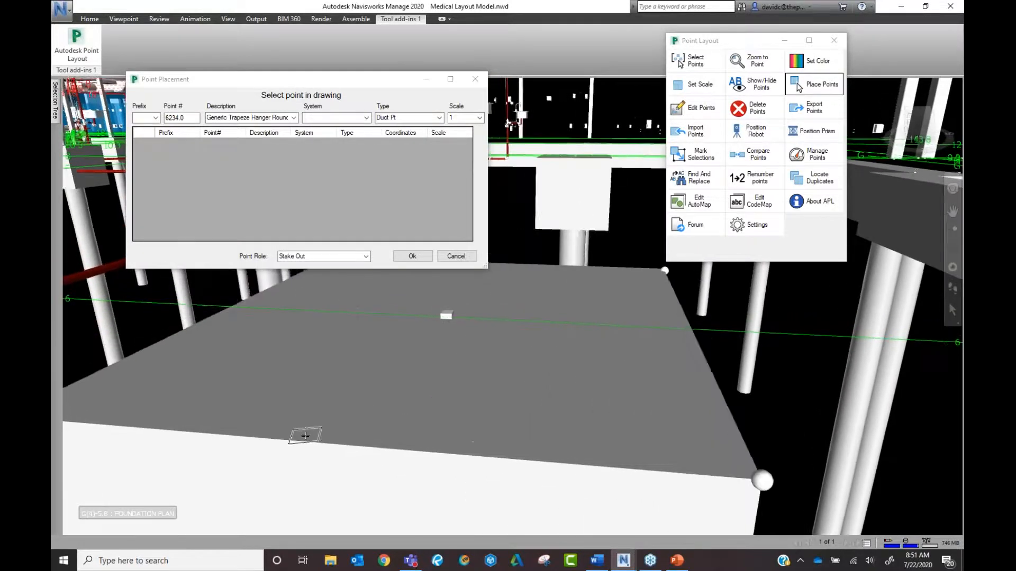
pyautogui.scroll(2, 305, 435)
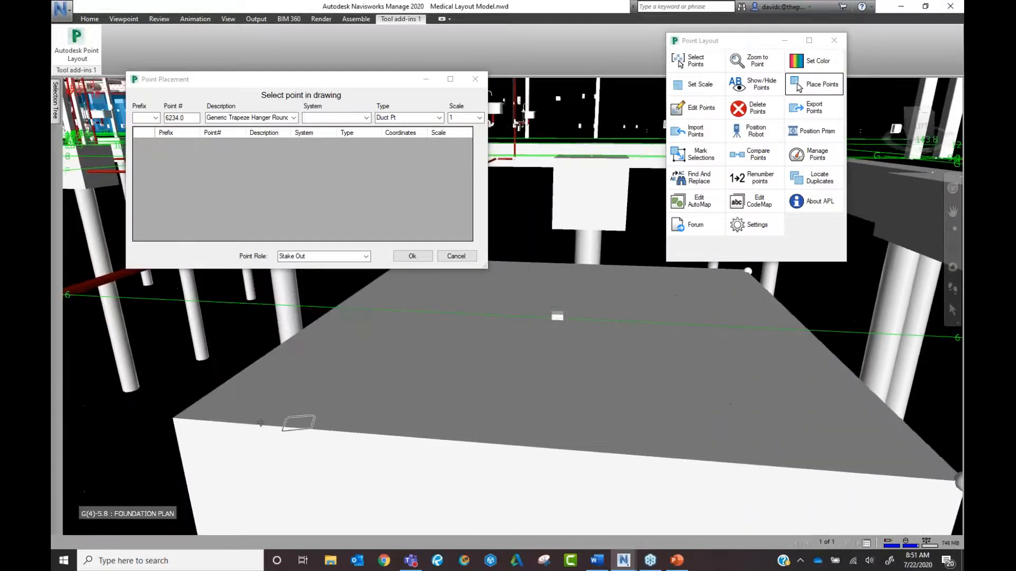
pyautogui.click(173, 420)
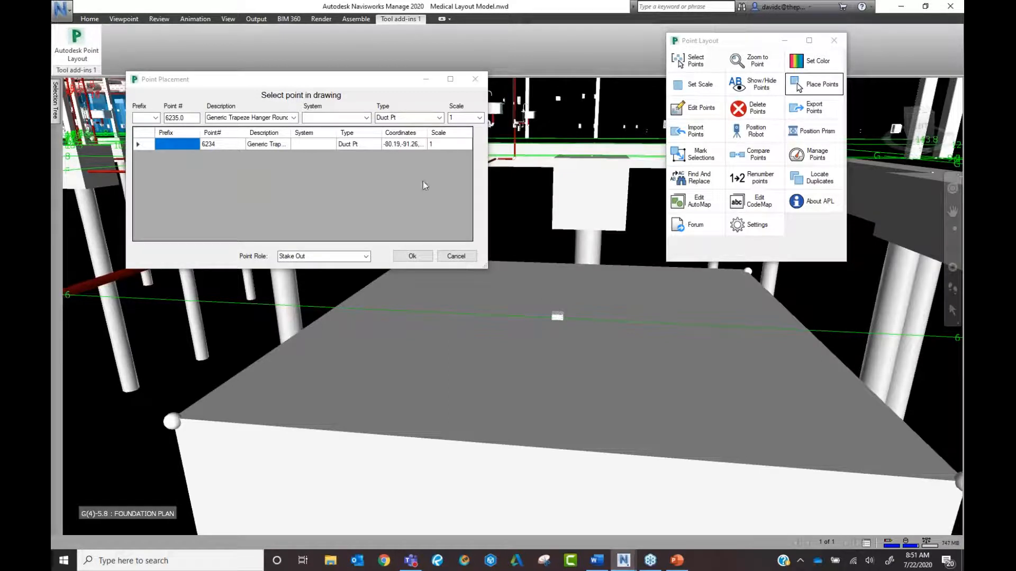
# Change point 6234's type from Duct Pt to Wall Point in the placement grid.
pyautogui.click(358, 144)
pyautogui.click(358, 145)
pyautogui.moveTo(379, 145); pyautogui.dragTo(334, 149)
pyautogui.write('Wall')
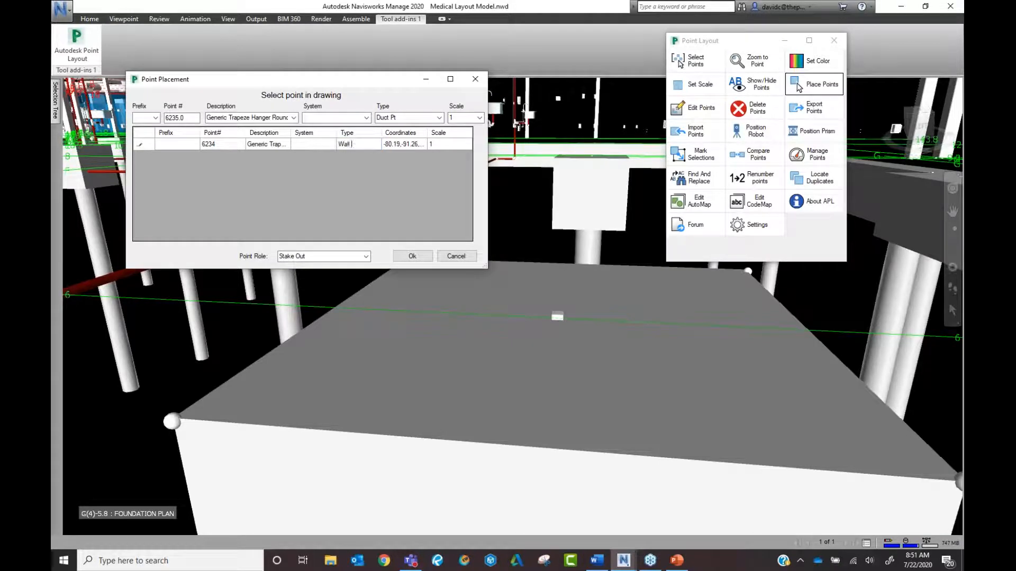
pyautogui.click(271, 145)
# Trim point 6234's description to Pile Cap 1, save it, and return to the Home tab.
pyautogui.click(289, 144)
pyautogui.moveTo(291, 144); pyautogui.dragTo(341, 139)
pyautogui.doubleClick(270, 145)
pyautogui.press('BackSpace')
pyautogui.press('BackSpace')
pyautogui.press('BackSpace')
pyautogui.press('BackSpace')
pyautogui.press('BackSpace')
pyautogui.press('BackSpace')
pyautogui.press('BackSpace')
pyautogui.press('BackSpace')
pyautogui.press('BackSpace')
pyautogui.press('BackSpace')
pyautogui.press('BackSpace')
pyautogui.press('BackSpace')
pyautogui.press('BackSpace')
pyautogui.press('BackSpace')
pyautogui.press('BackSpace')
pyautogui.press('BackSpace')
pyautogui.press('BackSpace')
pyautogui.press('BackSpace')
pyautogui.press('BackSpace')
pyautogui.press('BackSpace')
pyautogui.press('BackSpace')
pyautogui.press('BackSpace')
pyautogui.press('BackSpace')
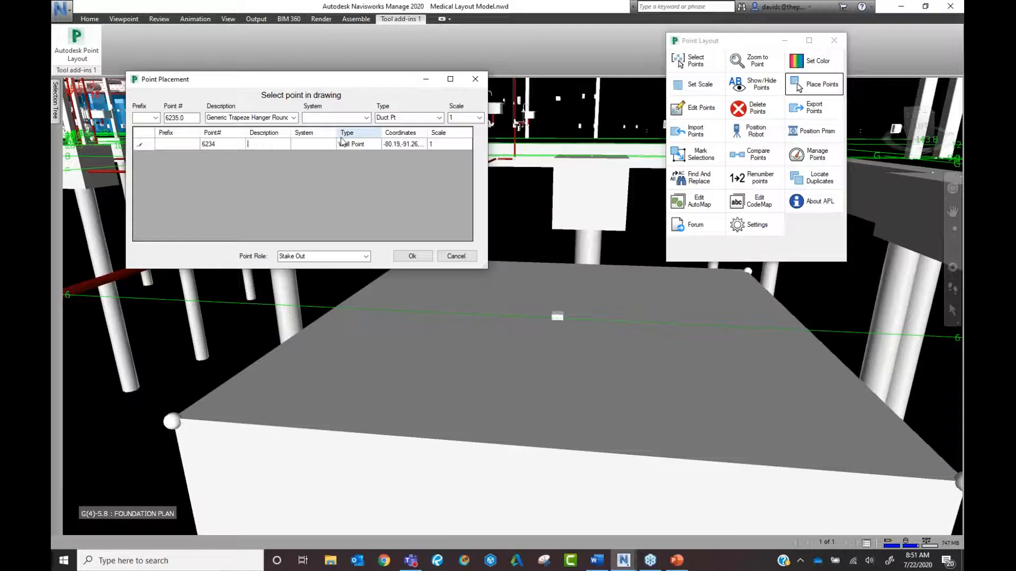
pyautogui.write('Pile Cap 1')
pyautogui.click(412, 256)
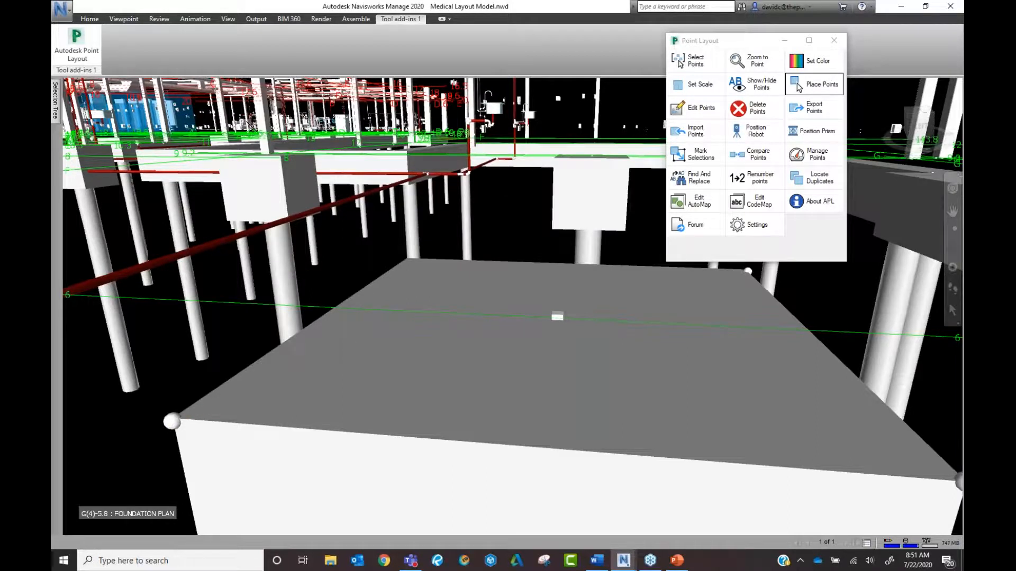
pyautogui.click(91, 20)
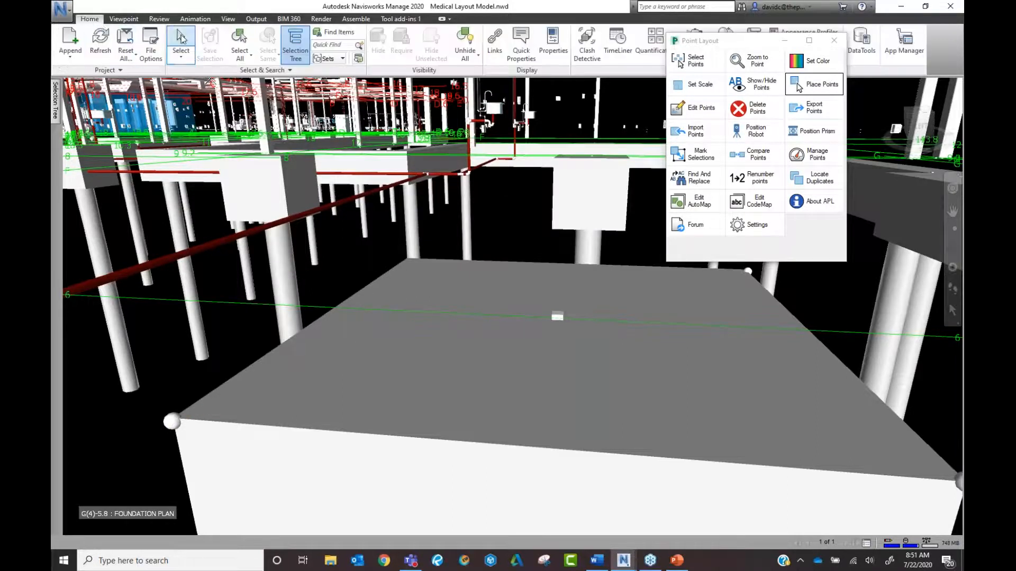
# Select all the Ducts in the Selection Tree.
pyautogui.click(171, 422)
pyautogui.moveTo(57, 114)
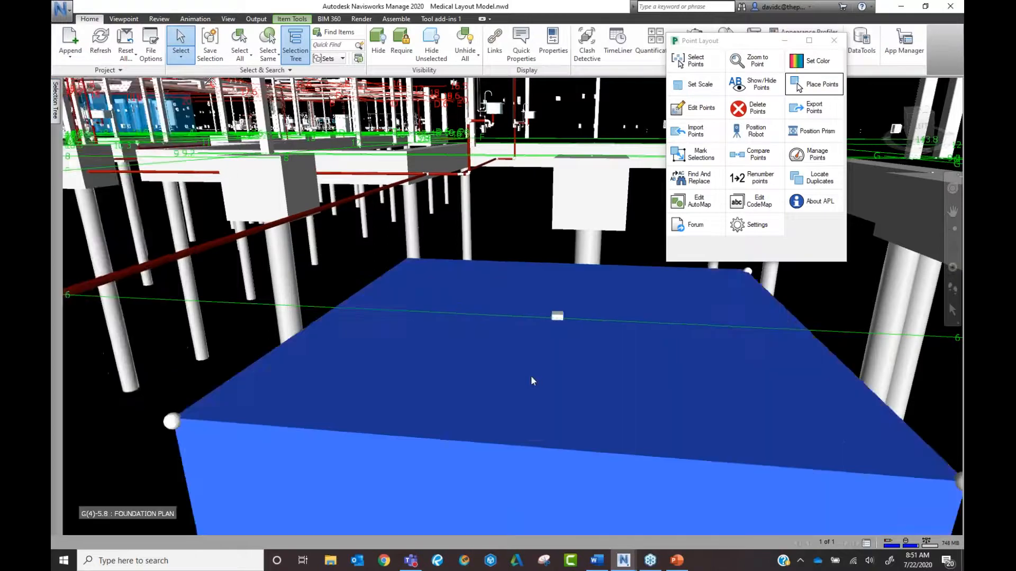
pyautogui.click(533, 380)
pyautogui.scroll(-1, 535, 377)
pyautogui.scroll(-2, 536, 377)
pyautogui.click(695, 371)
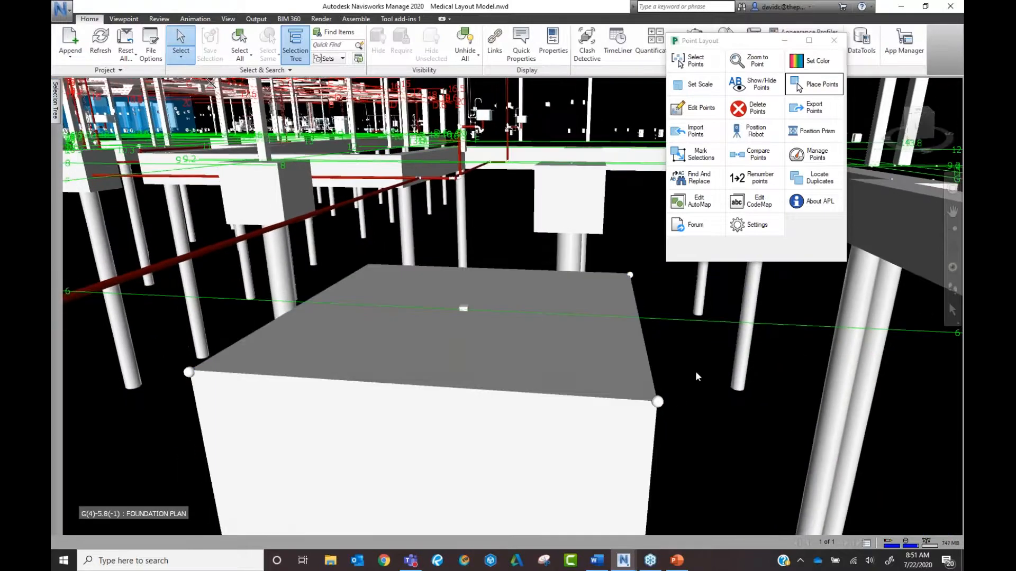
pyautogui.scroll(-1, 695, 372)
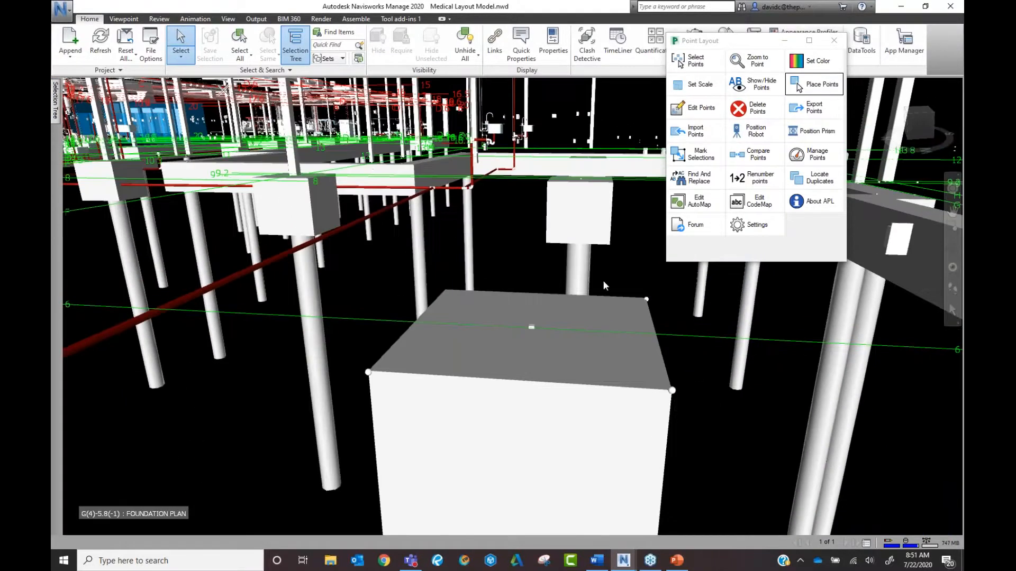
pyautogui.moveTo(55, 97)
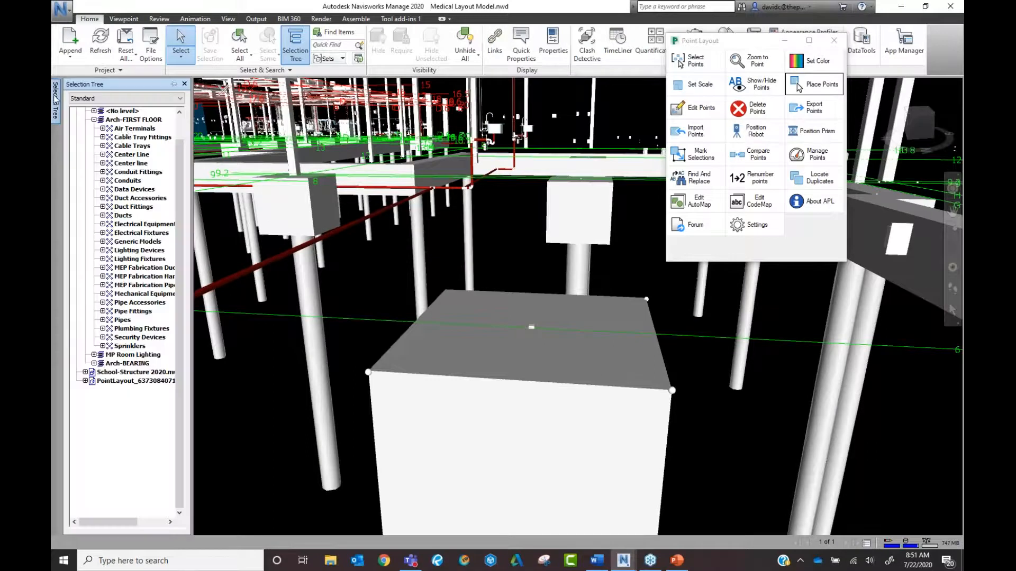
pyautogui.moveTo(241, 262); pyautogui.dragTo(457, 362, button='middle')
pyautogui.scroll(-3, 481, 257)
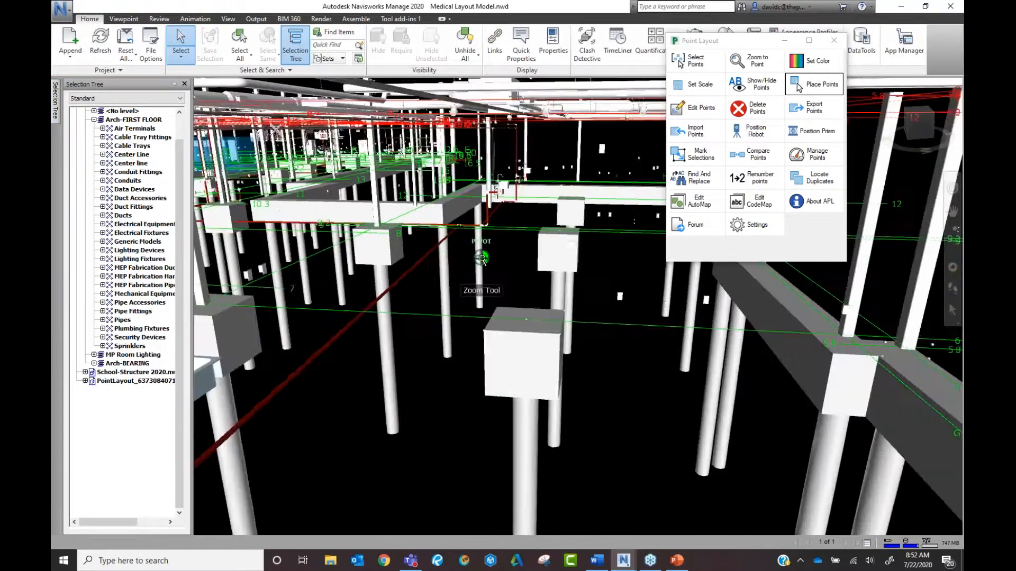
pyautogui.moveTo(481, 258); pyautogui.dragTo(499, 334, button='middle')
pyautogui.click(122, 215)
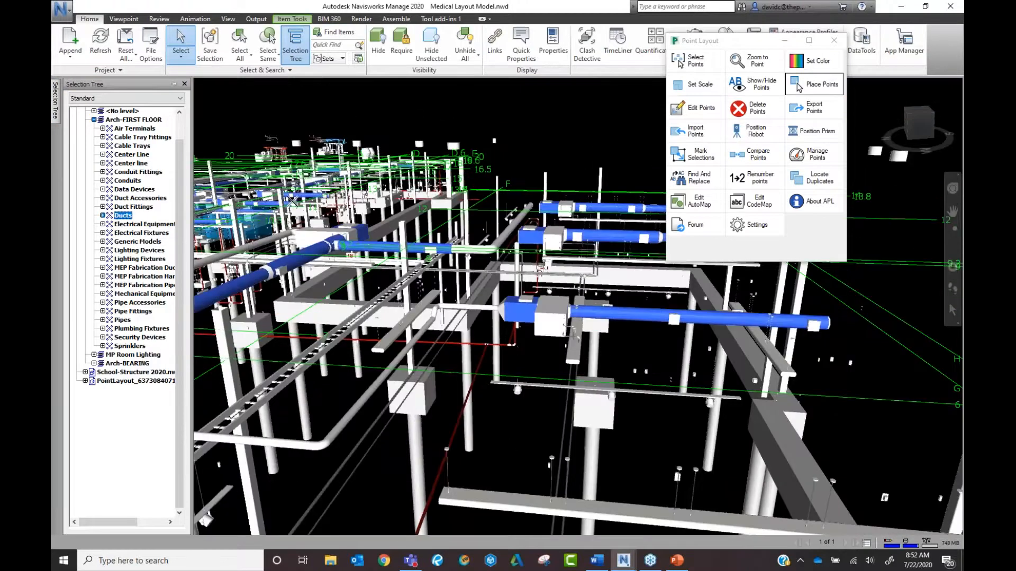
pyautogui.scroll(4, 709, 315)
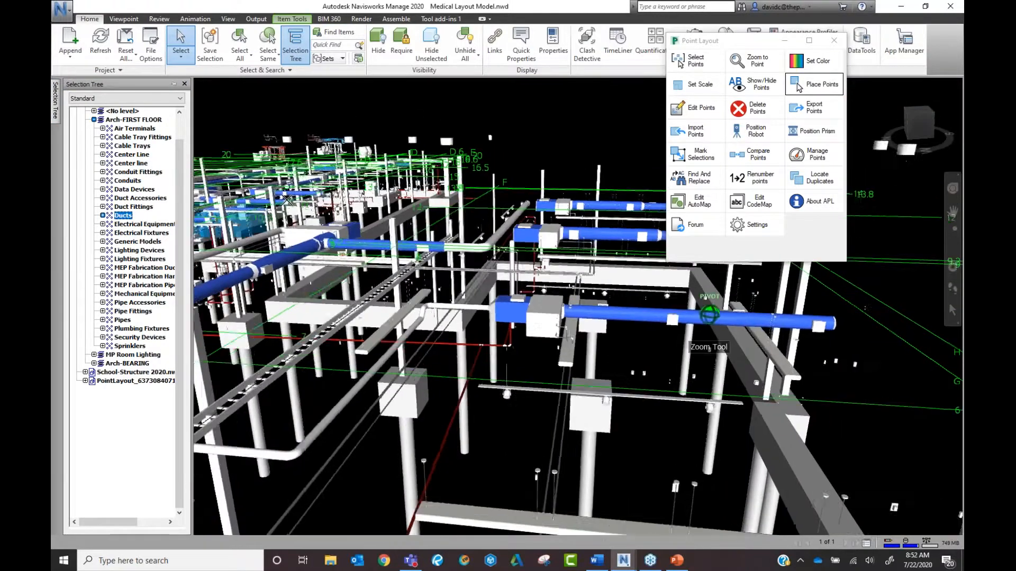
pyautogui.scroll(1, 709, 316)
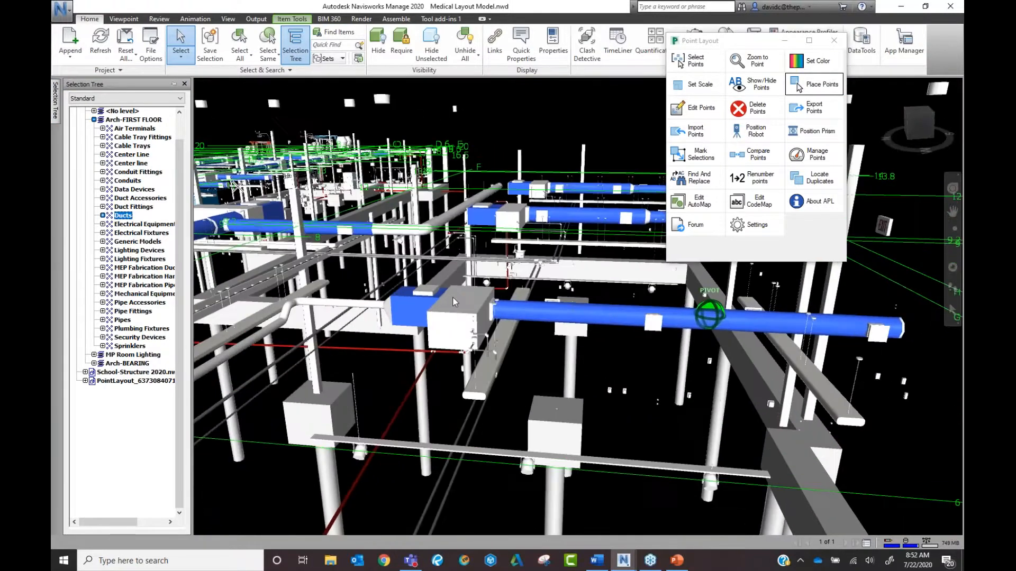
# Mark the ducts with Top Center points per item, role Stake Out, Item/Type Name descriptions, from 6235.
pyautogui.click(704, 155)
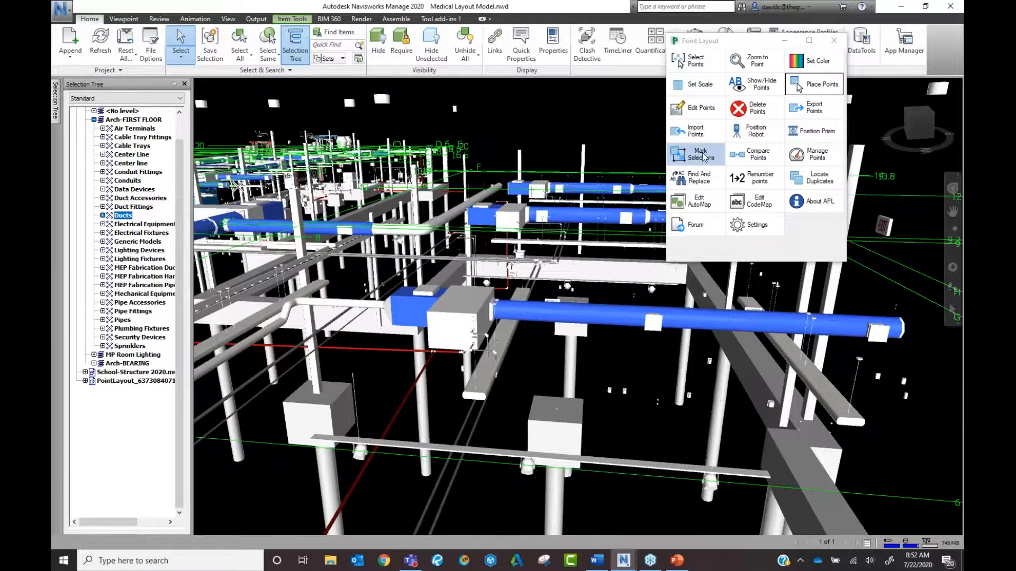
pyautogui.click(704, 155)
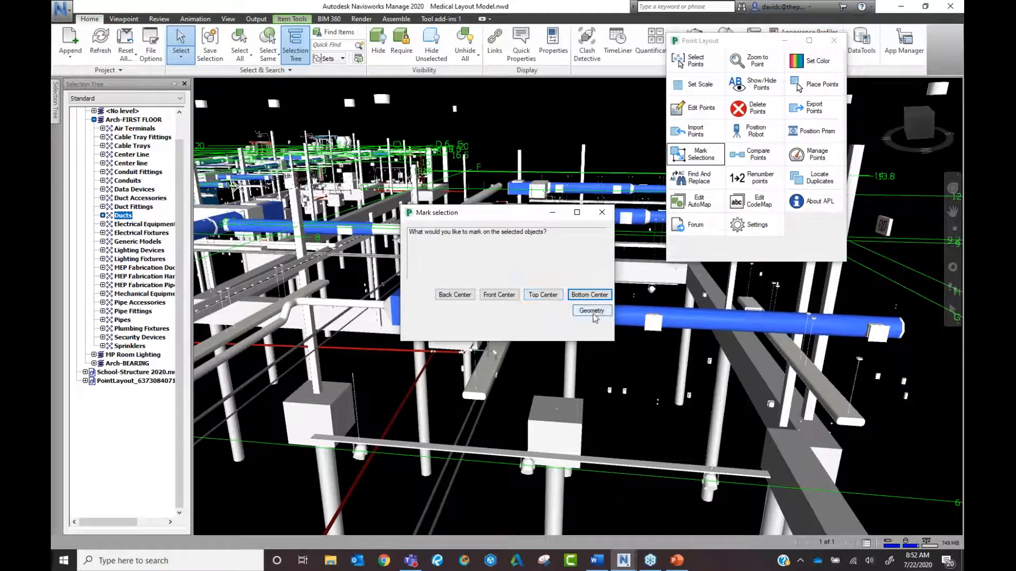
pyautogui.click(553, 298)
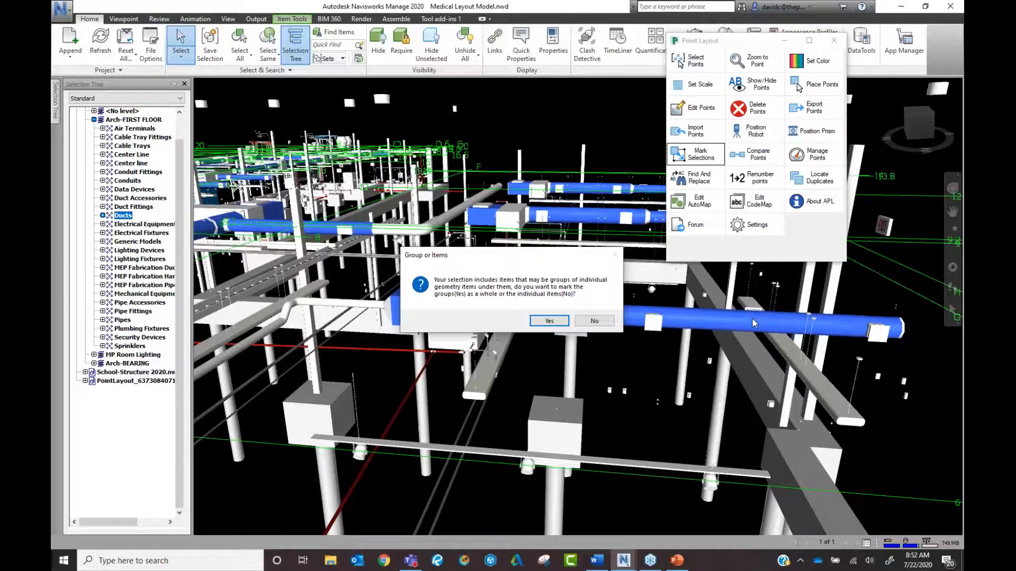
pyautogui.click(596, 322)
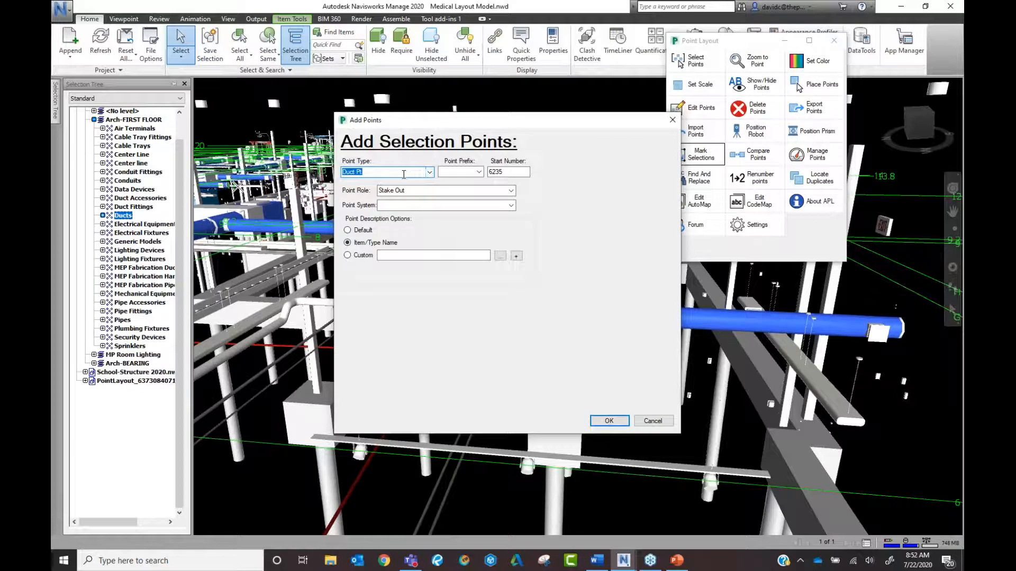
pyautogui.click(511, 191)
pyautogui.click(511, 191)
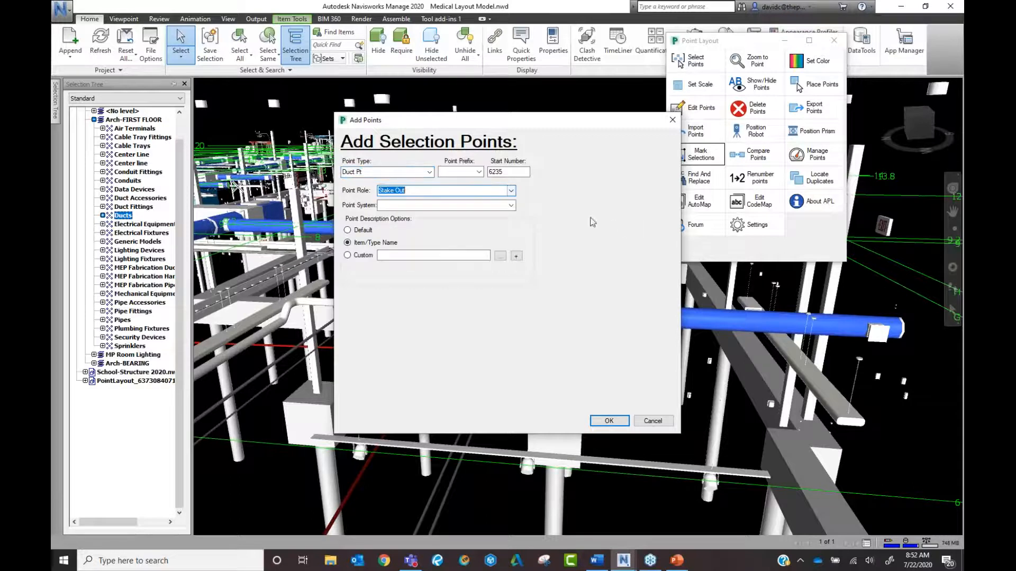
pyautogui.click(370, 245)
pyautogui.click(609, 421)
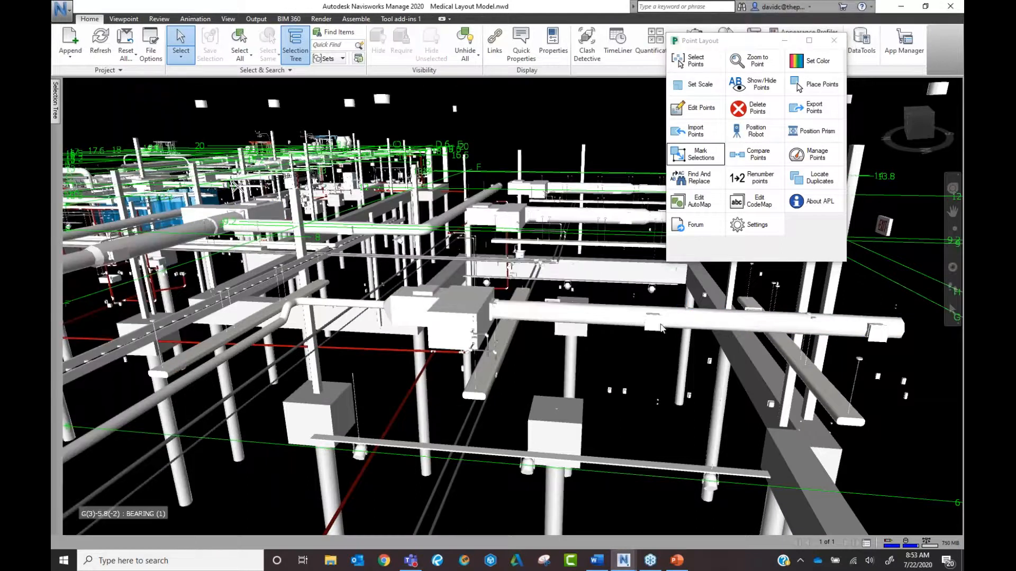
# Select a new duct point and check the 3D Solid entries under PointLayout in the Selection Tree.
pyautogui.scroll(6, 686, 320)
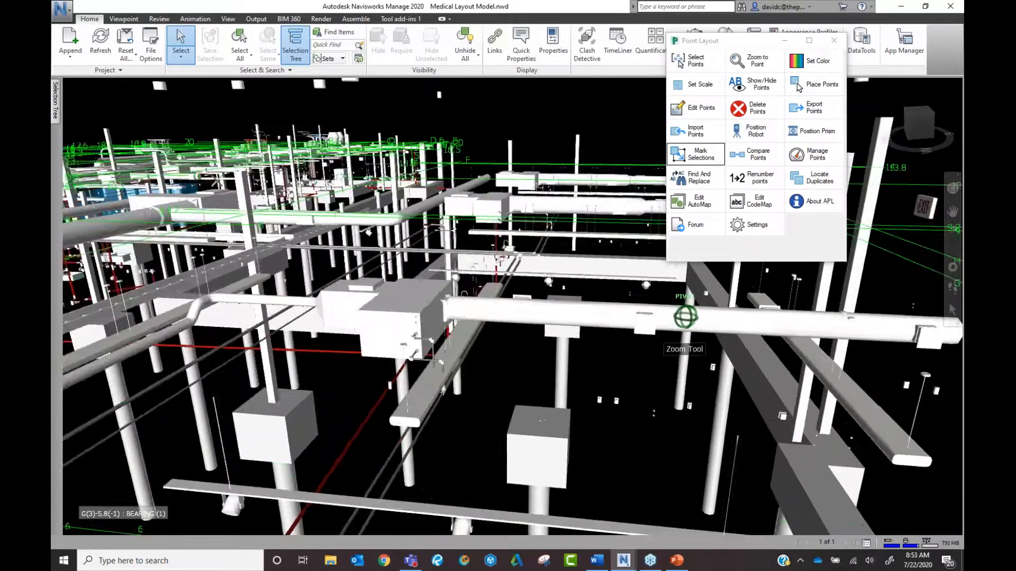
pyautogui.scroll(4, 573, 340)
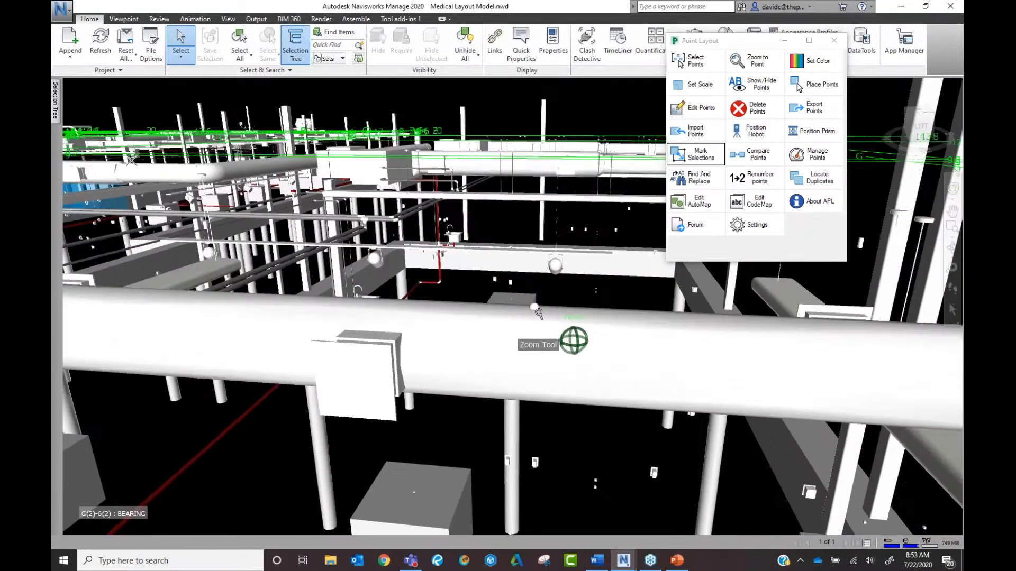
pyautogui.click(520, 298)
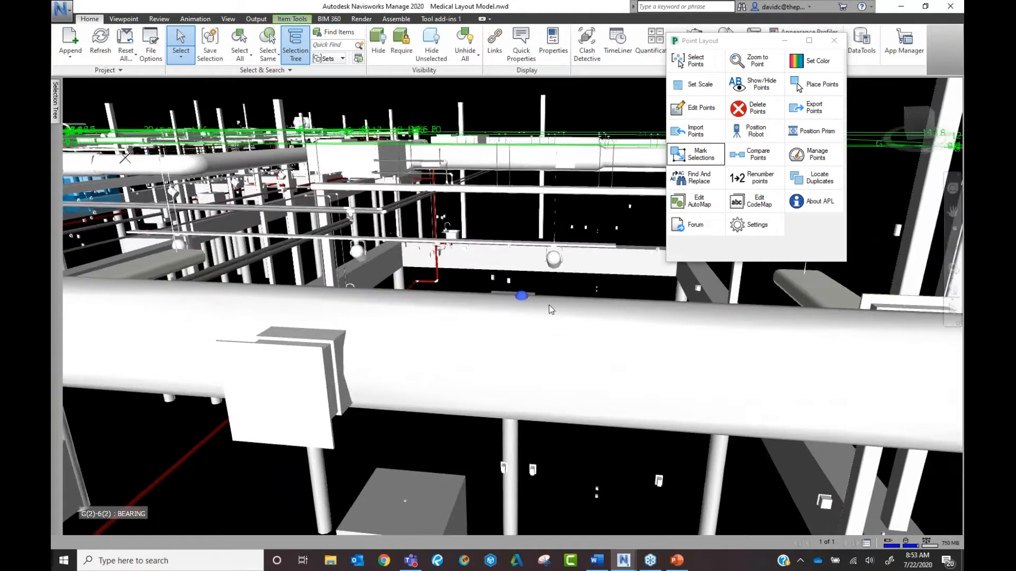
pyautogui.scroll(-5, 548, 306)
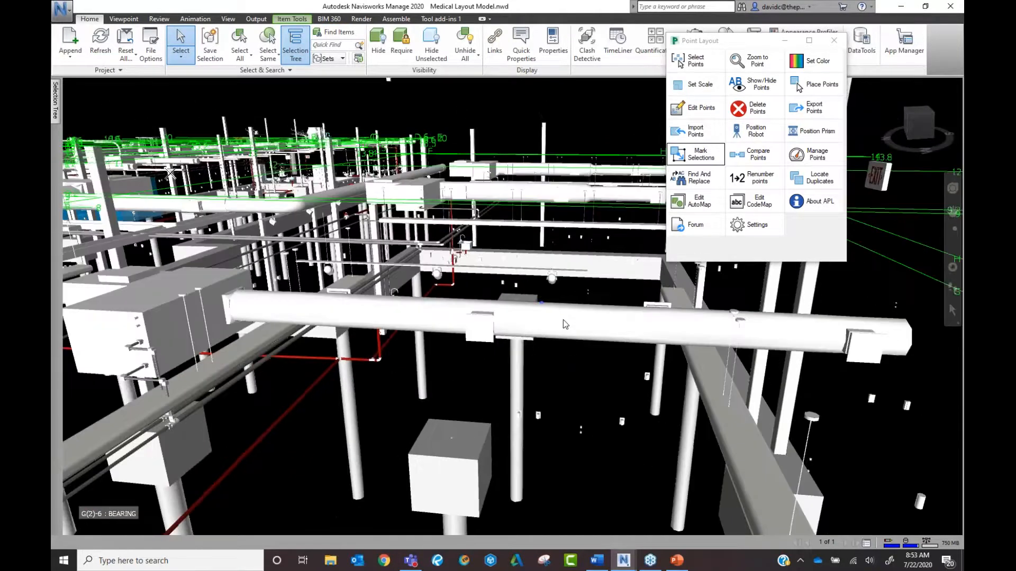
pyautogui.scroll(-4, 558, 320)
pyautogui.scroll(-2, 441, 323)
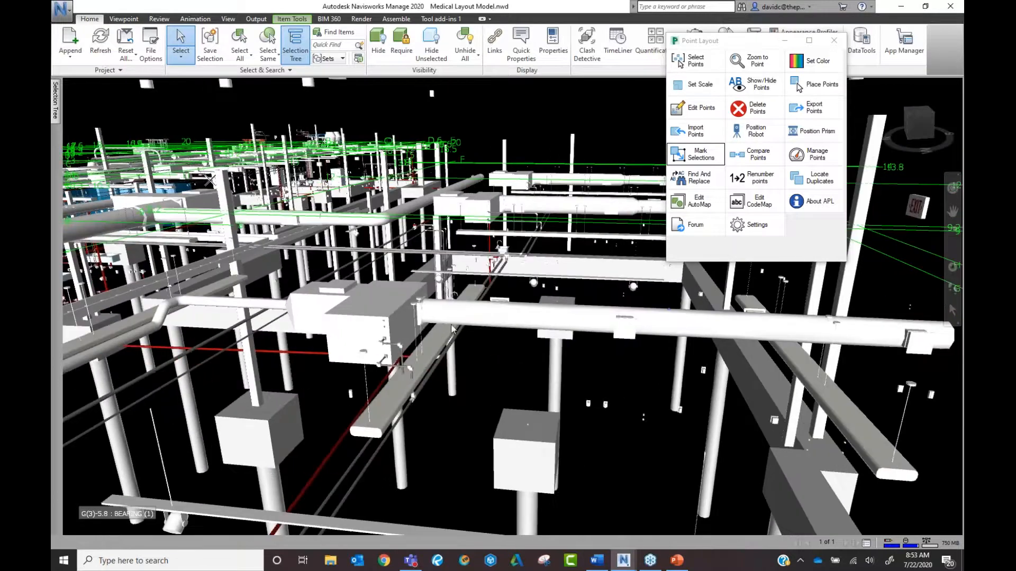
pyautogui.moveTo(58, 100)
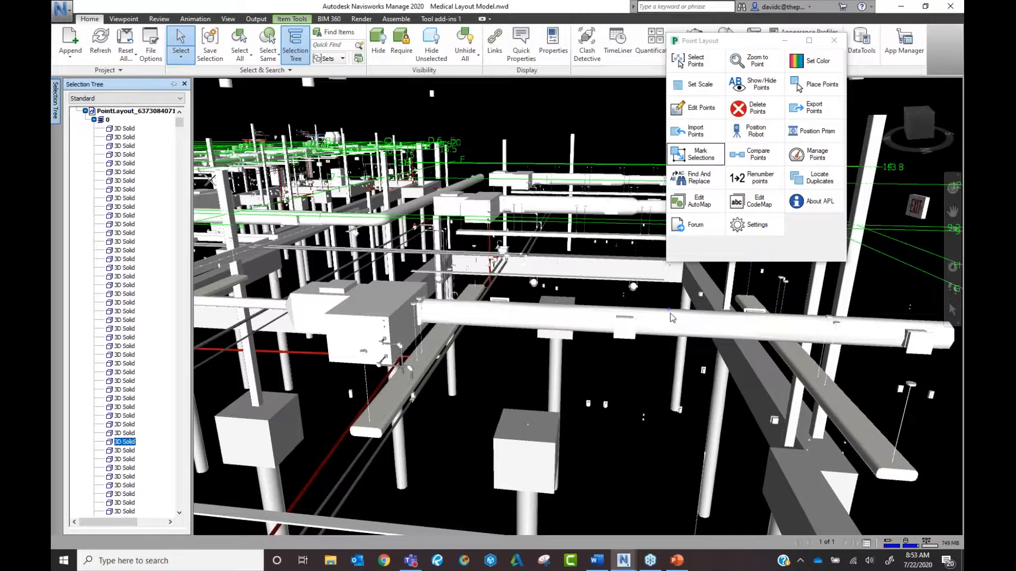
# Deselect the point and zoom and pan until a square foundation block atop the columns fills the view.
pyautogui.scroll(5, 671, 317)
pyautogui.press('Escape')
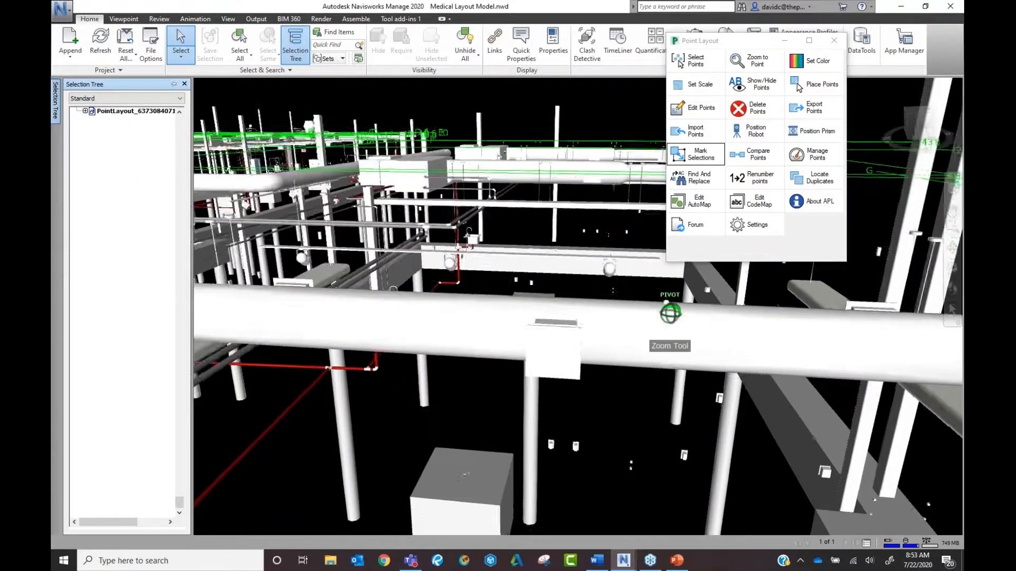
pyautogui.scroll(1, 671, 313)
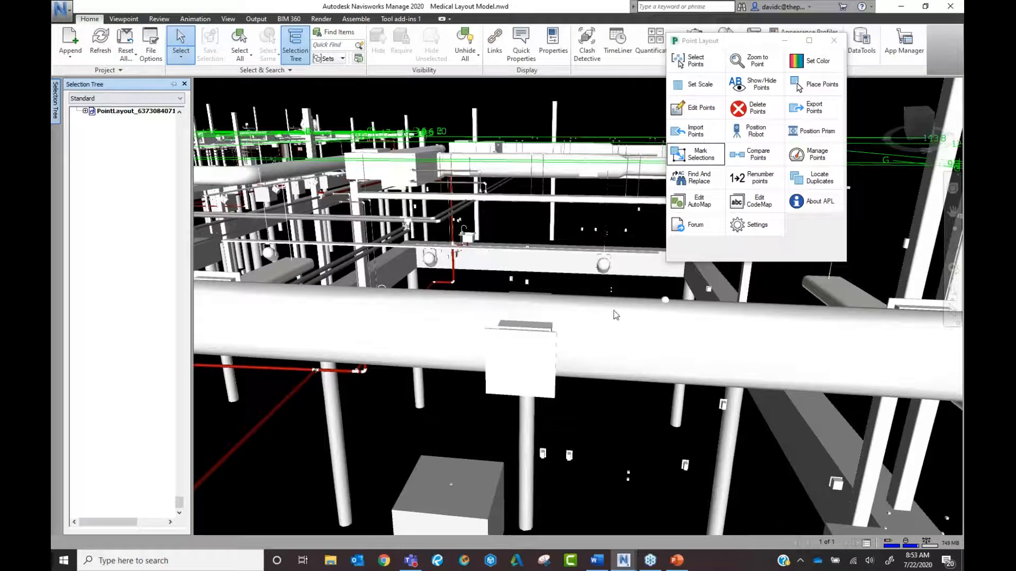
pyautogui.click(701, 158)
pyautogui.scroll(-4, 711, 327)
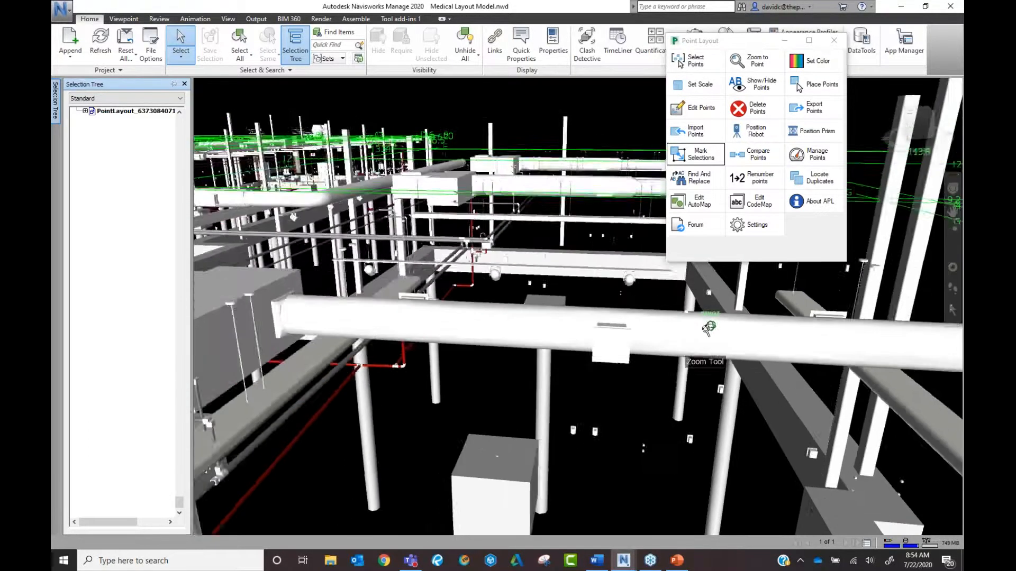
pyautogui.scroll(-3, 667, 305)
pyautogui.moveTo(598, 389)
pyautogui.mouseDown(button='middle')
pyautogui.moveTo(668, 304)
pyautogui.moveTo(535, 404)
pyautogui.moveTo(525, 431)
pyautogui.mouseUp(button='middle')
pyautogui.scroll(-2, 642, 322)
pyautogui.scroll(-2, 589, 363)
pyautogui.moveTo(593, 356); pyautogui.dragTo(534, 408, button='middle')
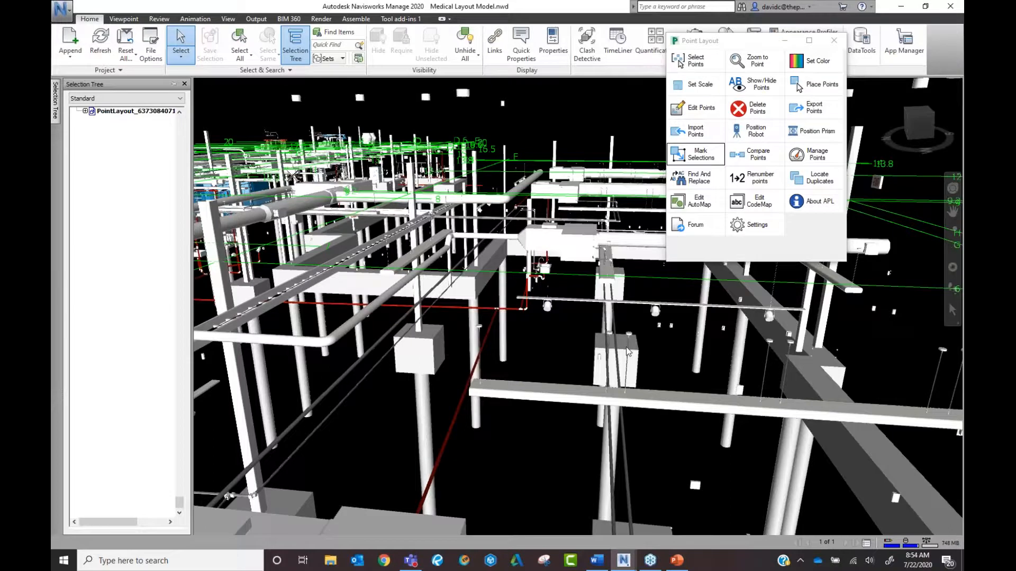
pyautogui.scroll(6, 635, 351)
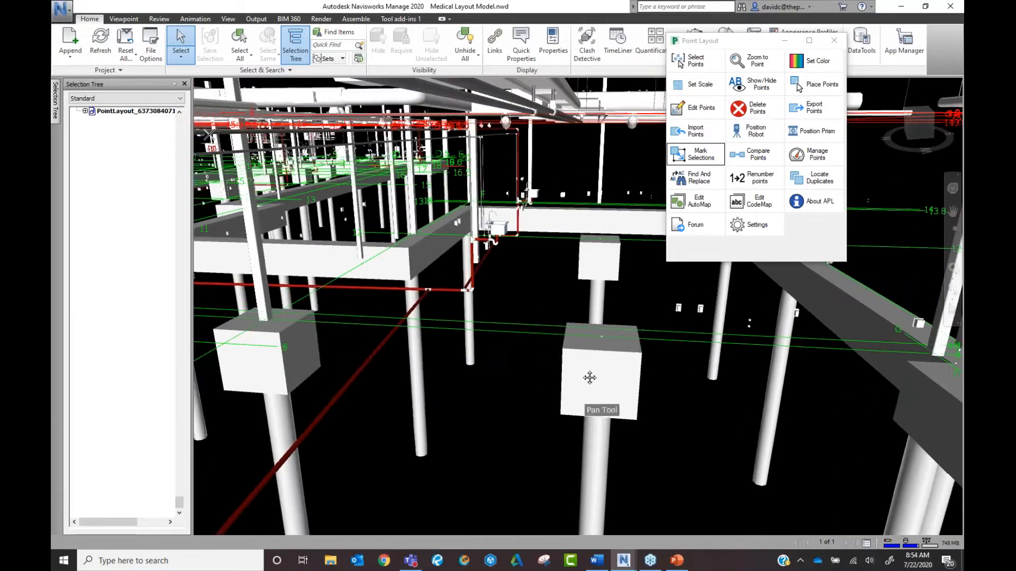
pyautogui.scroll(-3, 574, 319)
pyautogui.scroll(4, 577, 314)
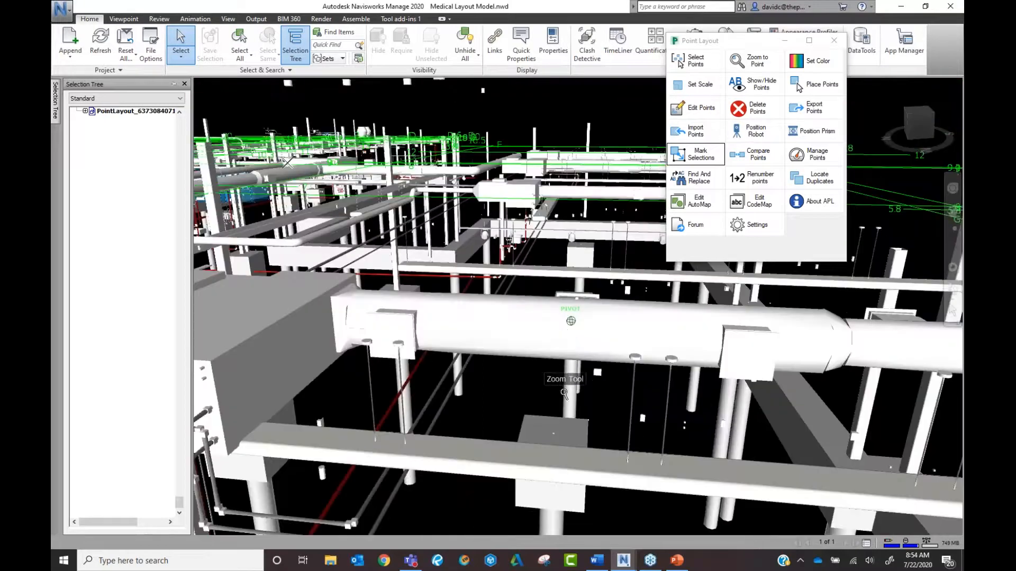
pyautogui.moveTo(601, 452); pyautogui.dragTo(582, 360, button='middle')
pyautogui.scroll(4, 548, 313)
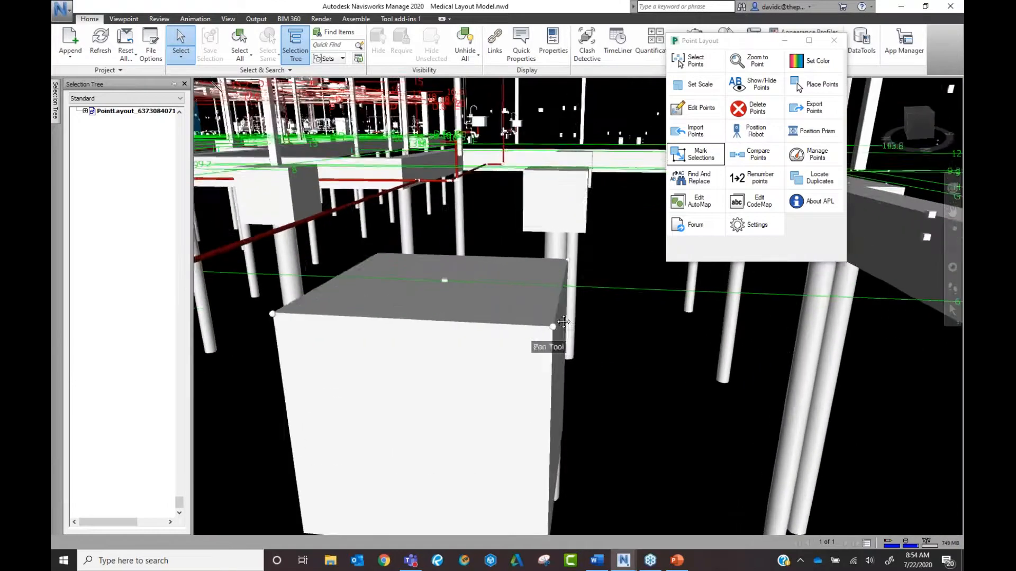
pyautogui.moveTo(549, 313); pyautogui.dragTo(595, 335, button='middle')
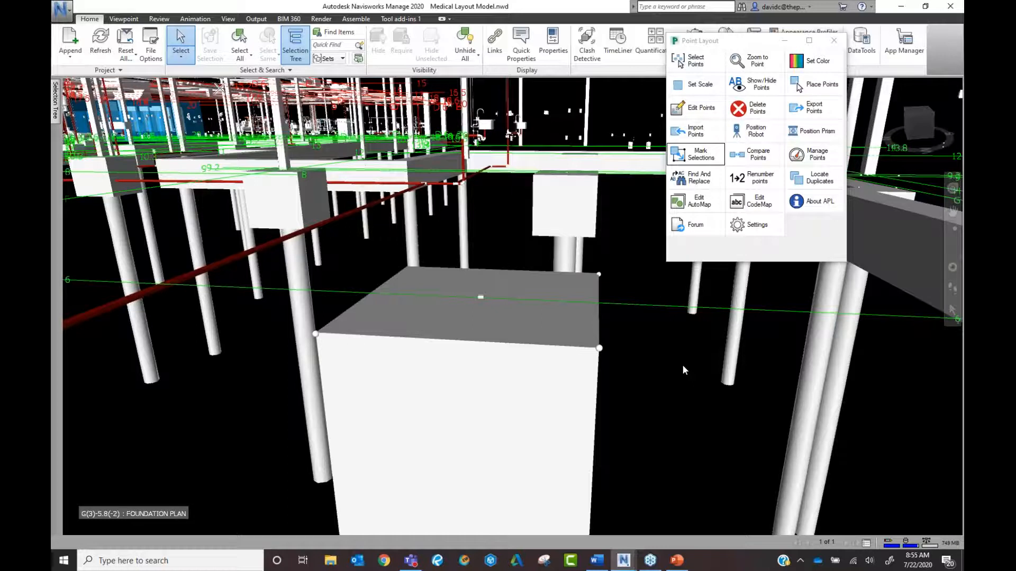
# Select the square pile cap block along with all foundation blocks of the same name.
pyautogui.click(599, 349)
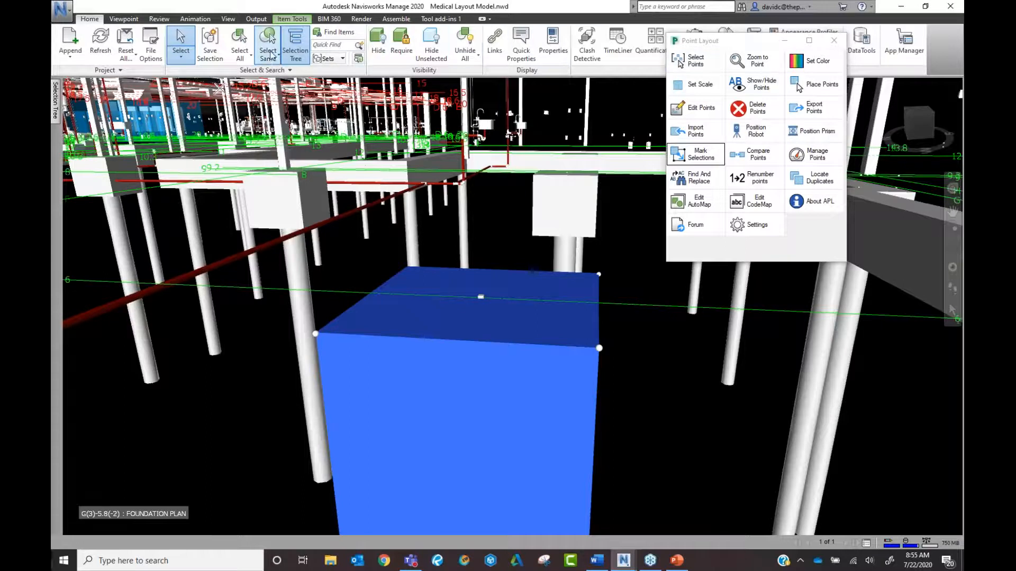
pyautogui.click(271, 55)
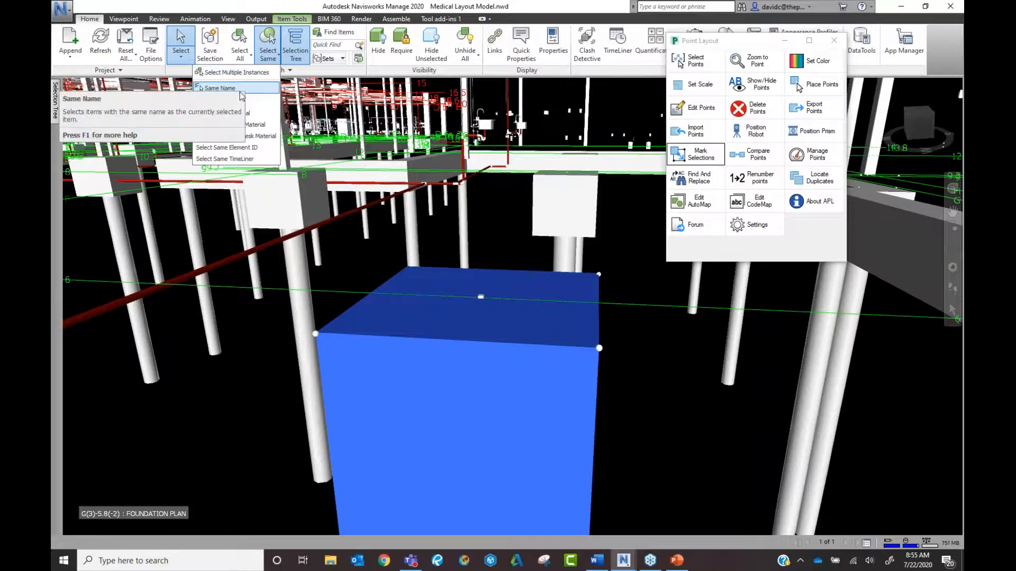
pyautogui.click(243, 75)
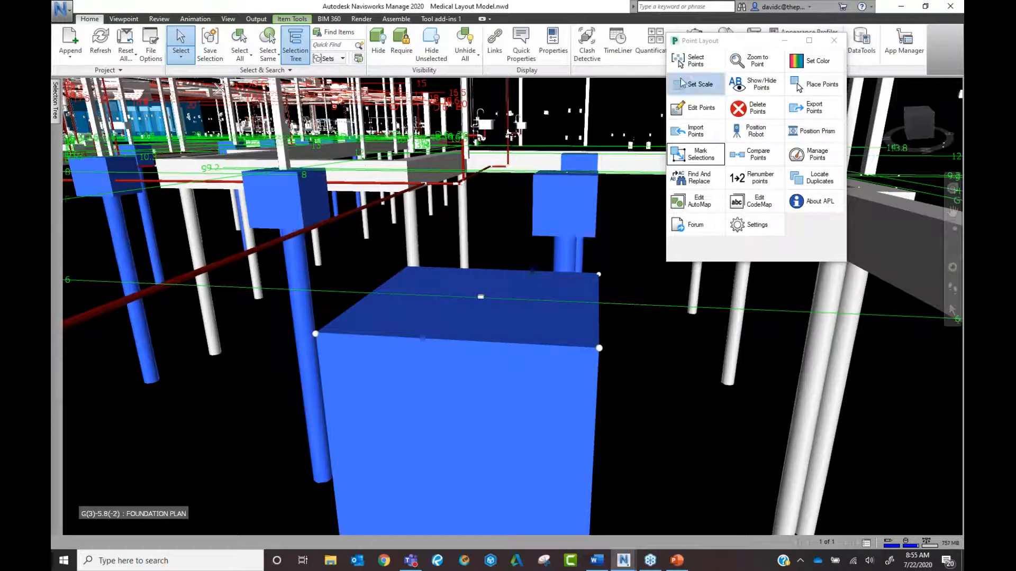
# Mark the selected blocks' individual items as layout points of the chosen point type.
pyautogui.click(693, 157)
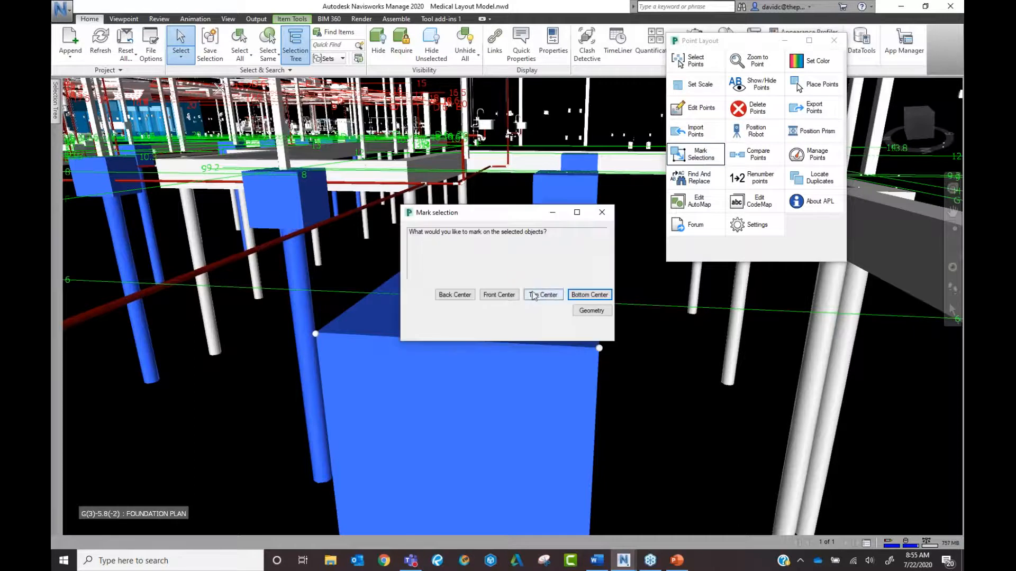
pyautogui.click(500, 296)
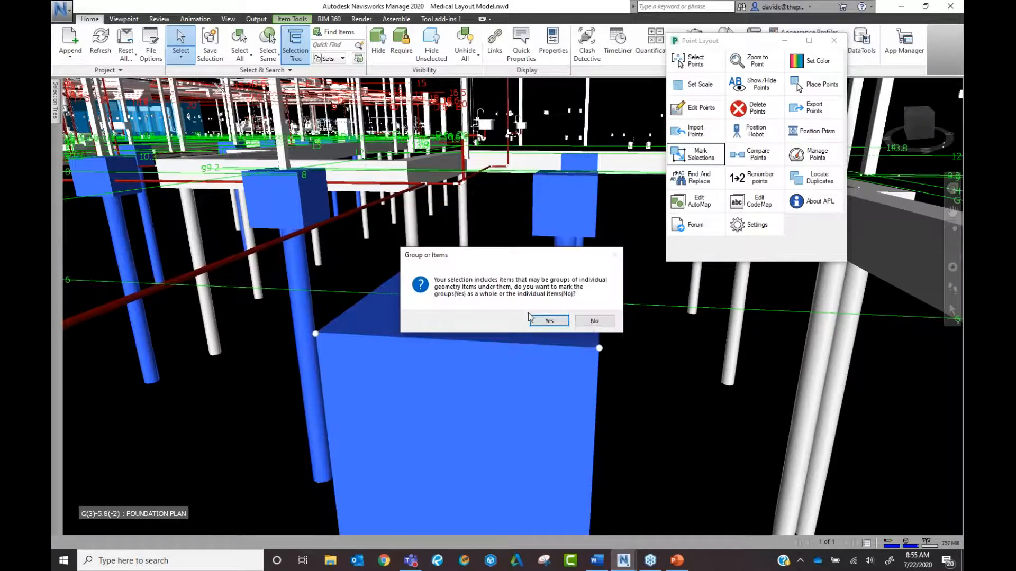
pyautogui.click(594, 322)
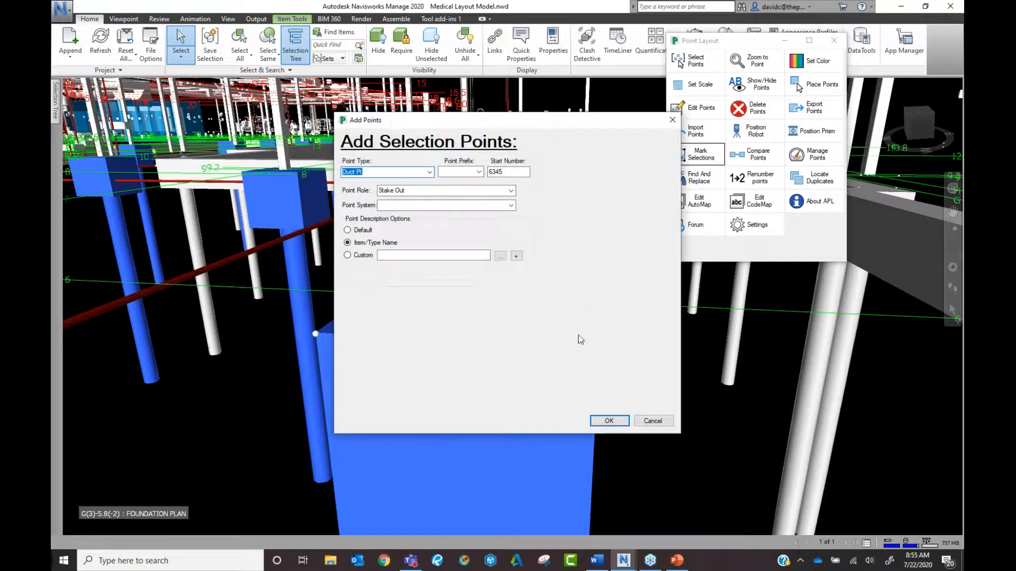
pyautogui.click(402, 172)
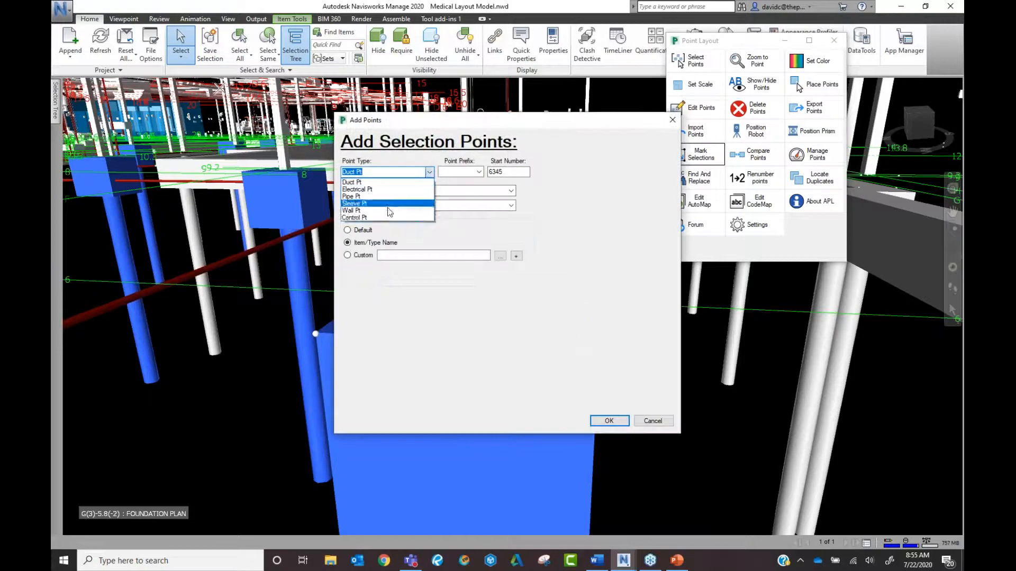
pyautogui.click(352, 210)
pyautogui.click(609, 422)
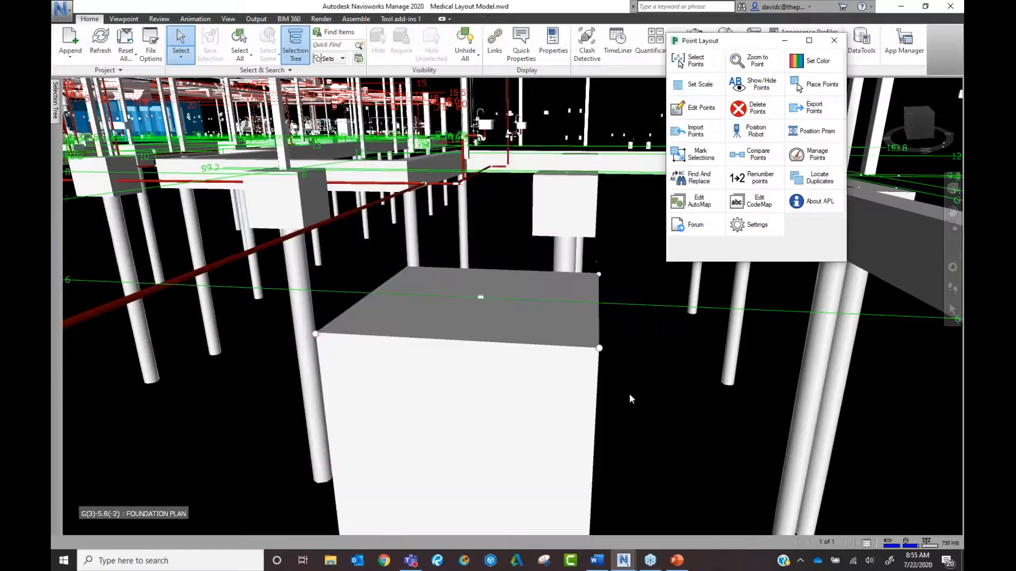
pyautogui.keyDown('shift'); pyautogui.moveTo(628, 392); pyautogui.dragTo(666, 339, button='middle'); pyautogui.keyUp('shift')
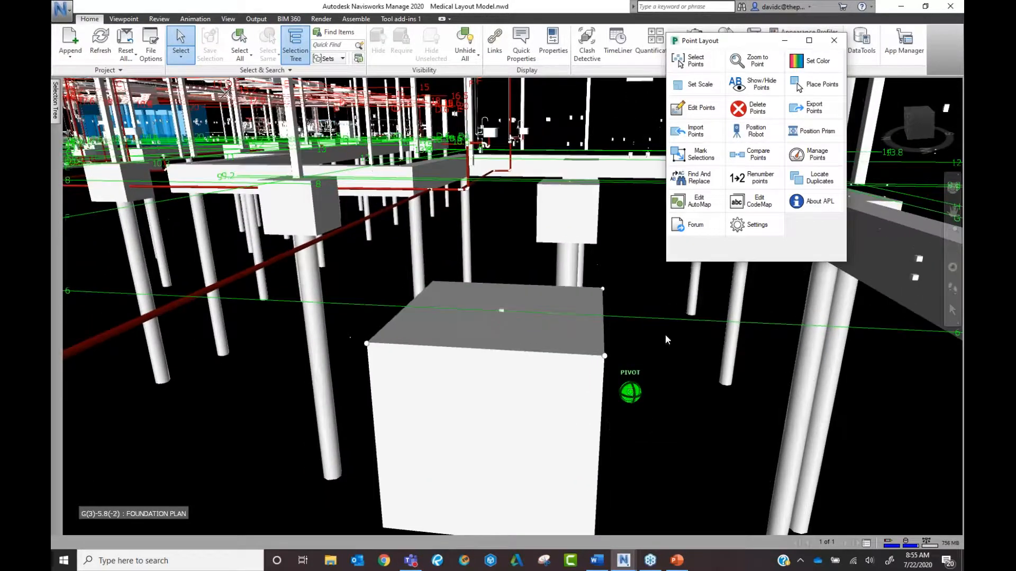
pyautogui.click(627, 274)
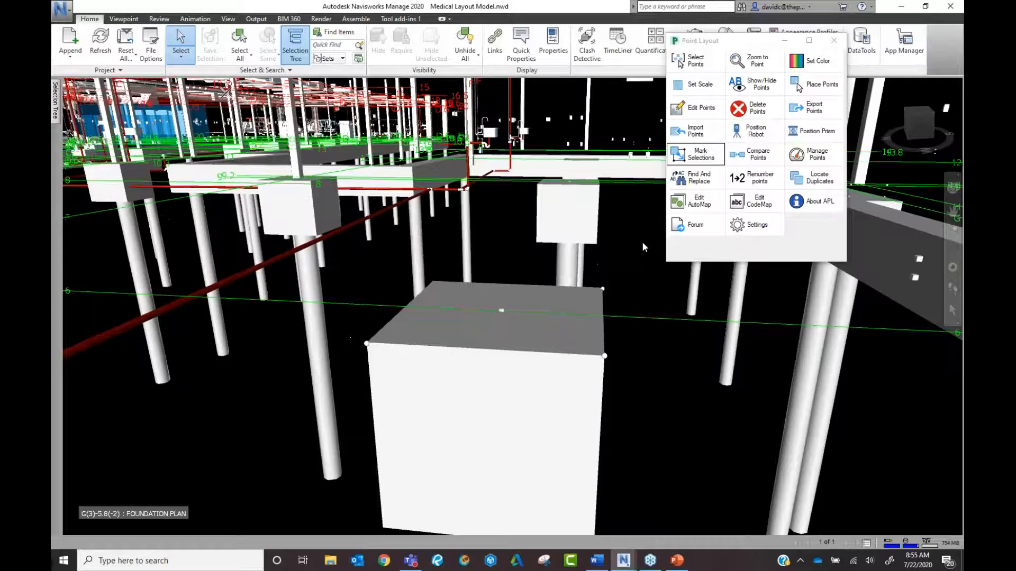
pyautogui.scroll(3, 602, 254)
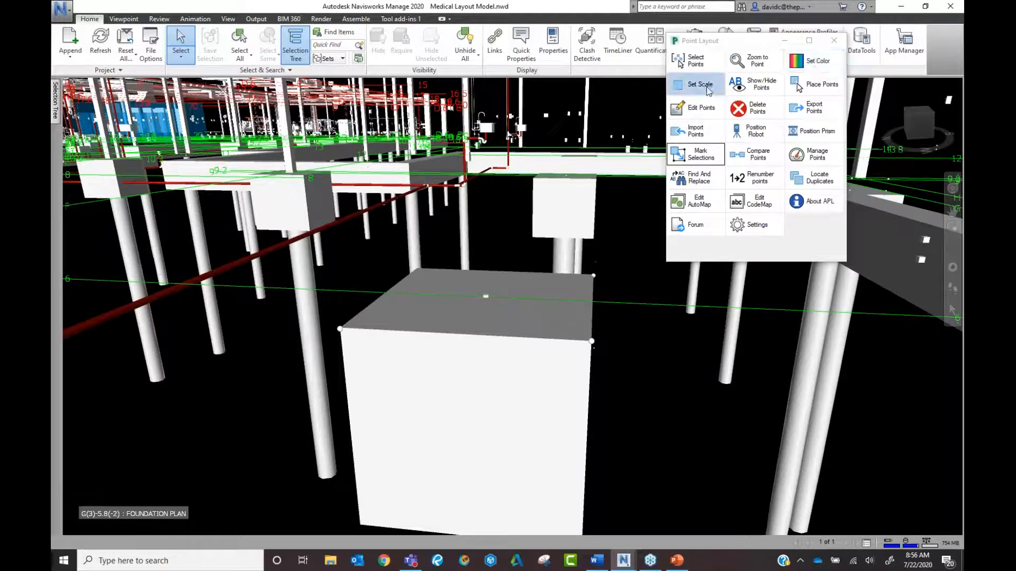
# Set the scale of the pile cap's corner layout points to 8.
pyautogui.click(592, 342)
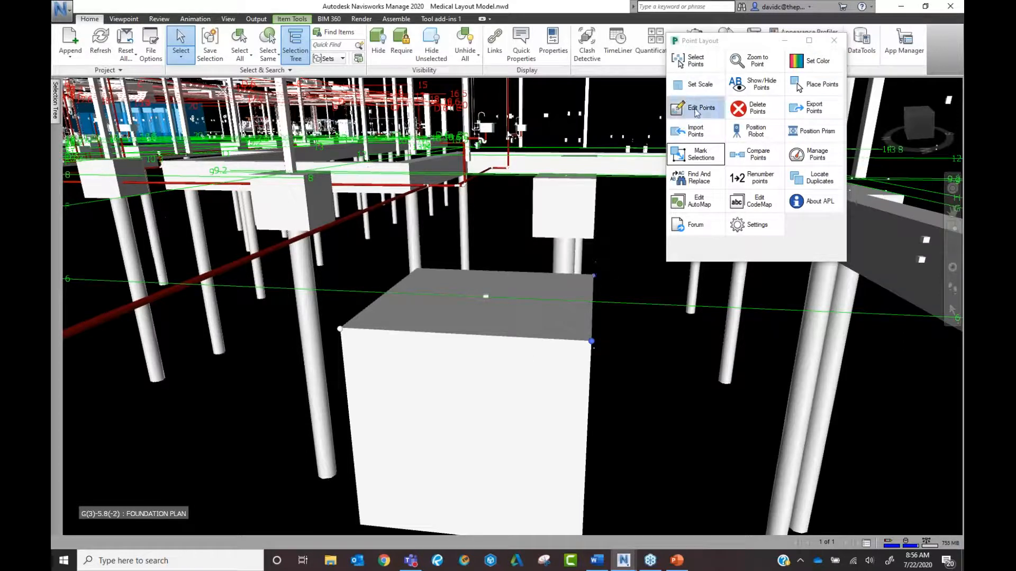
pyautogui.click(695, 84)
pyautogui.moveTo(760, 65); pyautogui.dragTo(270, 63)
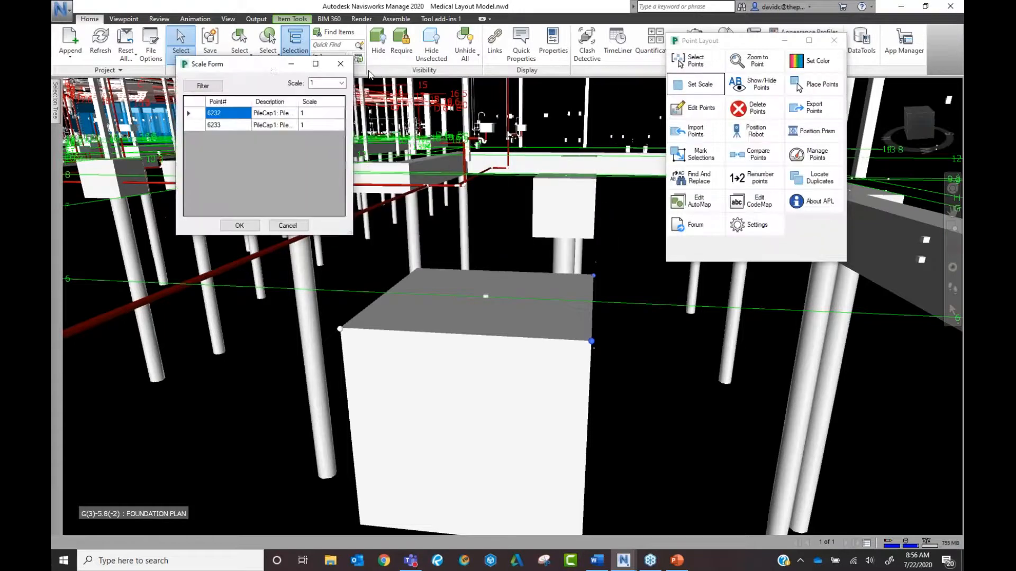
pyautogui.click(341, 83)
pyautogui.click(326, 142)
pyautogui.click(239, 225)
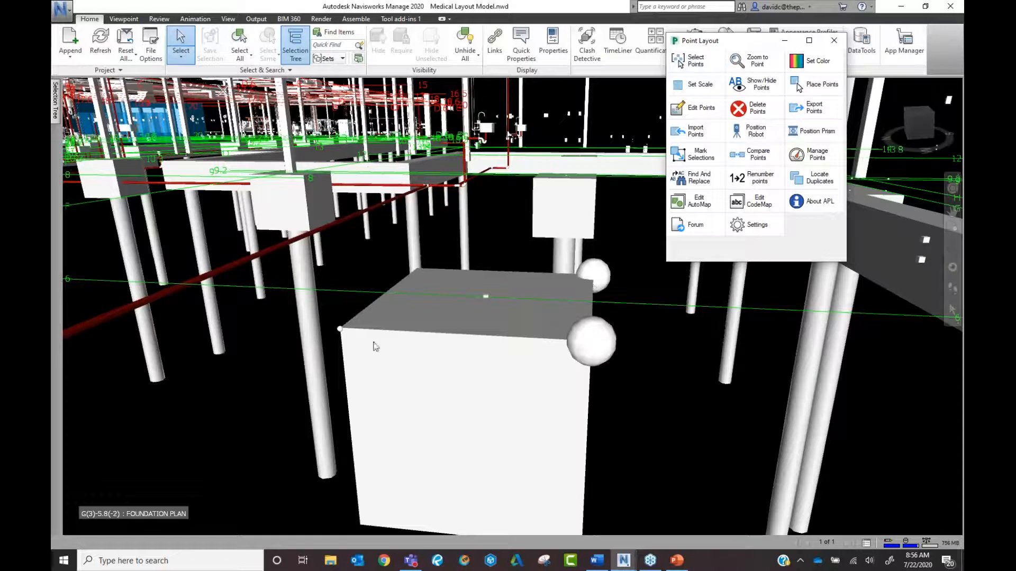
pyautogui.scroll(3, 344, 335)
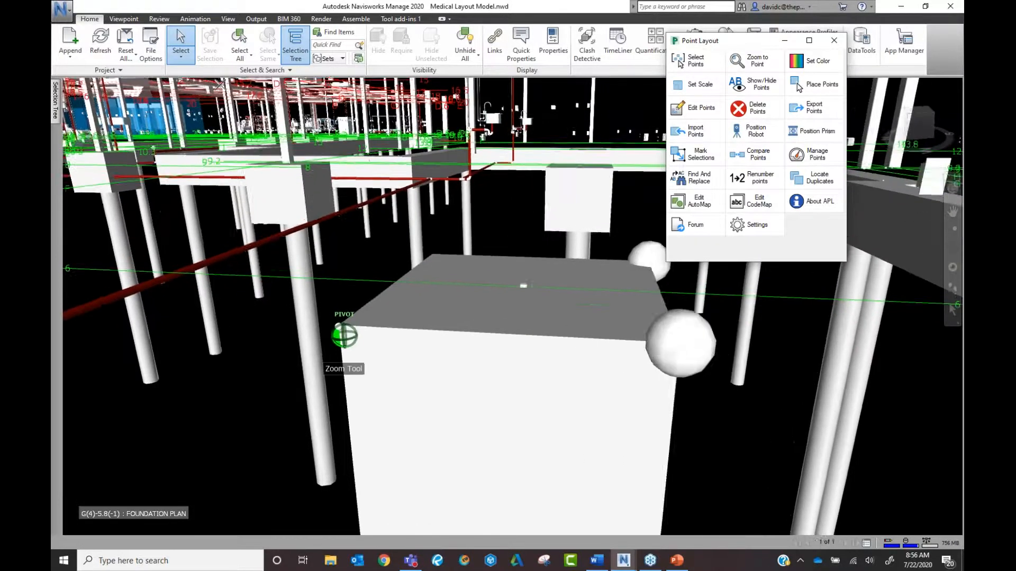
pyautogui.scroll(-3, 344, 336)
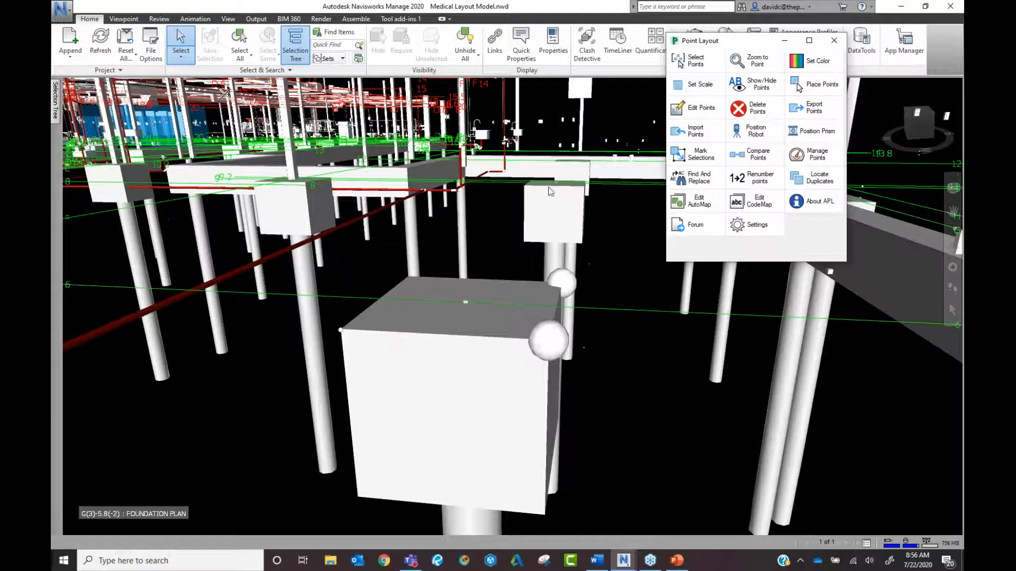
pyautogui.click(340, 332)
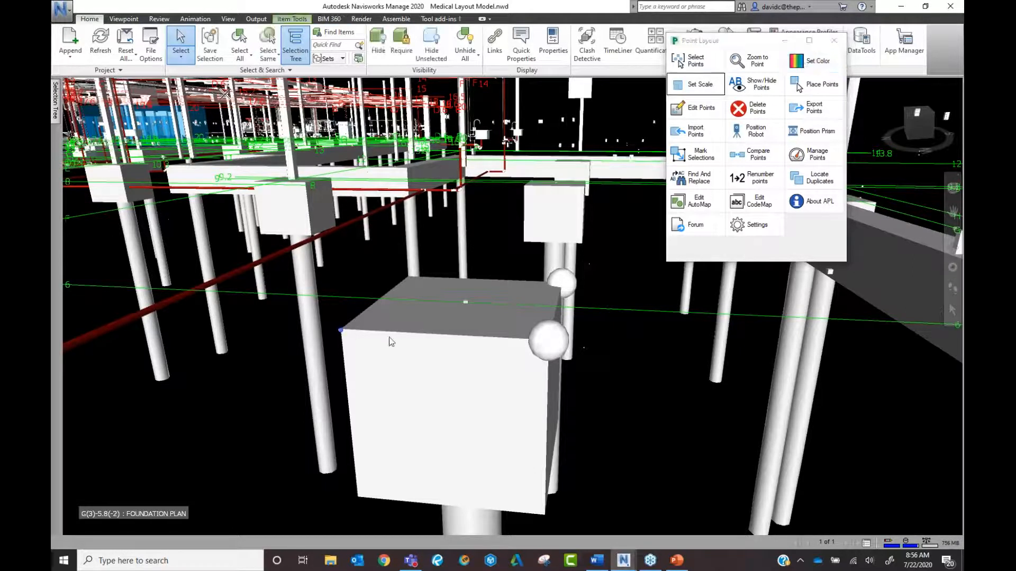
# Colour both point spheres on the pile cap light pink.
pyautogui.click(550, 342)
pyautogui.keyDown('ctrl'); pyautogui.click(562, 283); pyautogui.keyUp('ctrl')
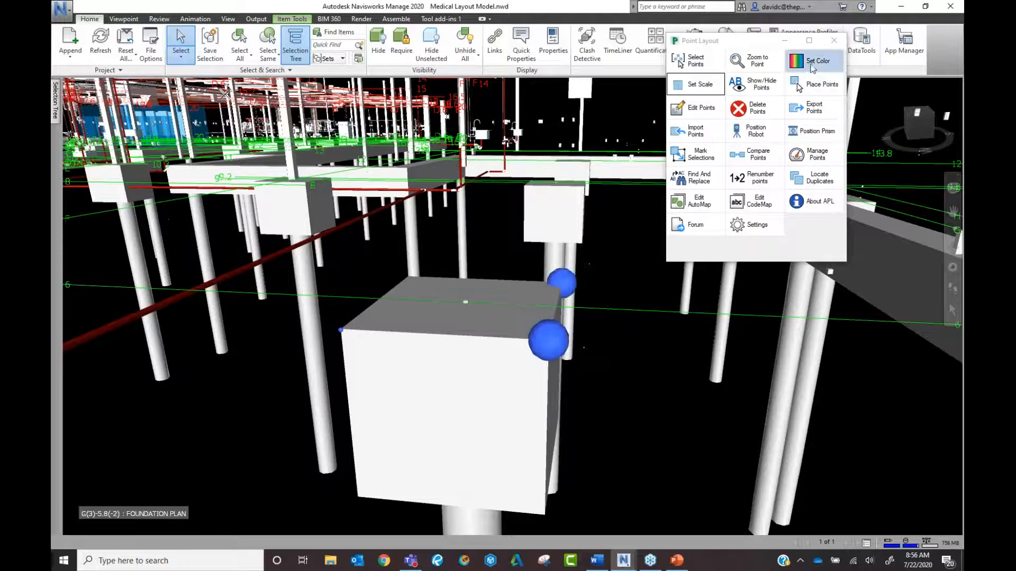
pyautogui.click(813, 66)
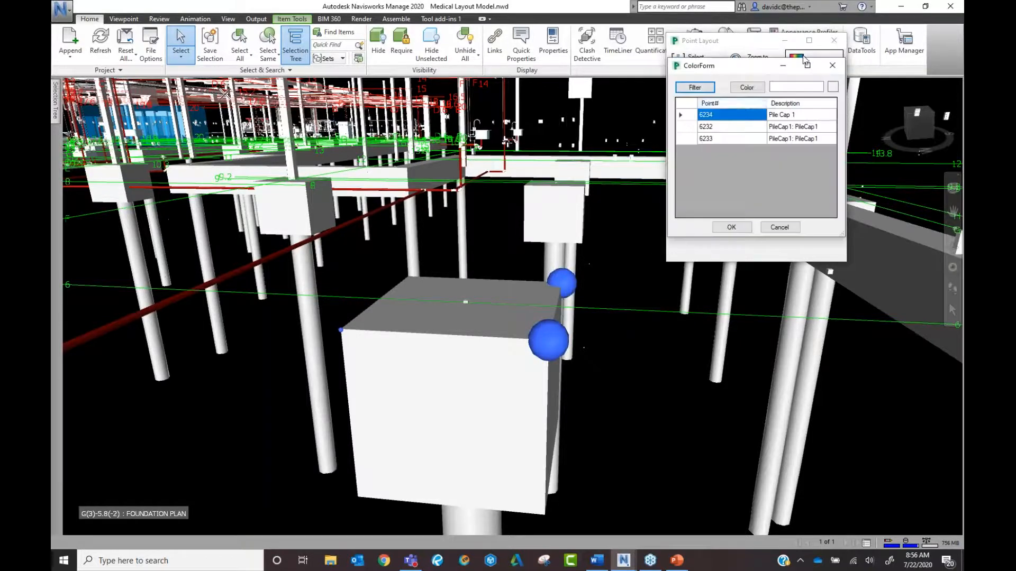
pyautogui.click(751, 87)
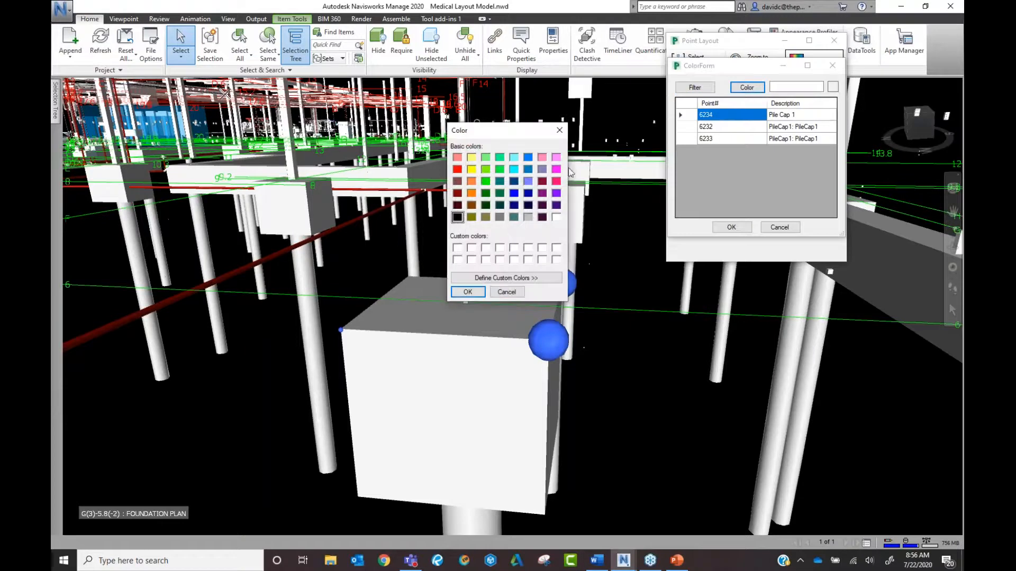
pyautogui.click(556, 157)
pyautogui.click(479, 292)
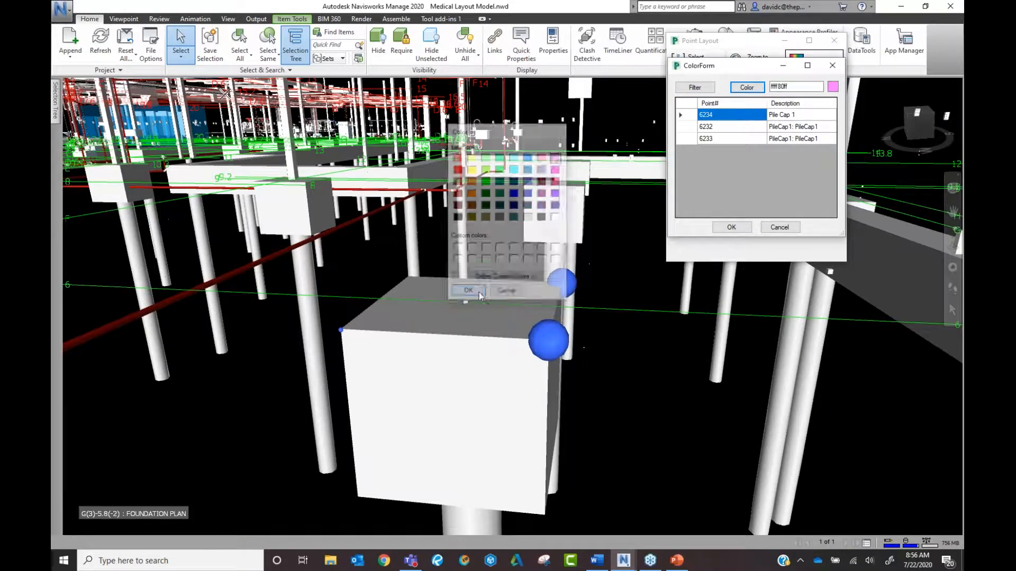
pyautogui.click(731, 227)
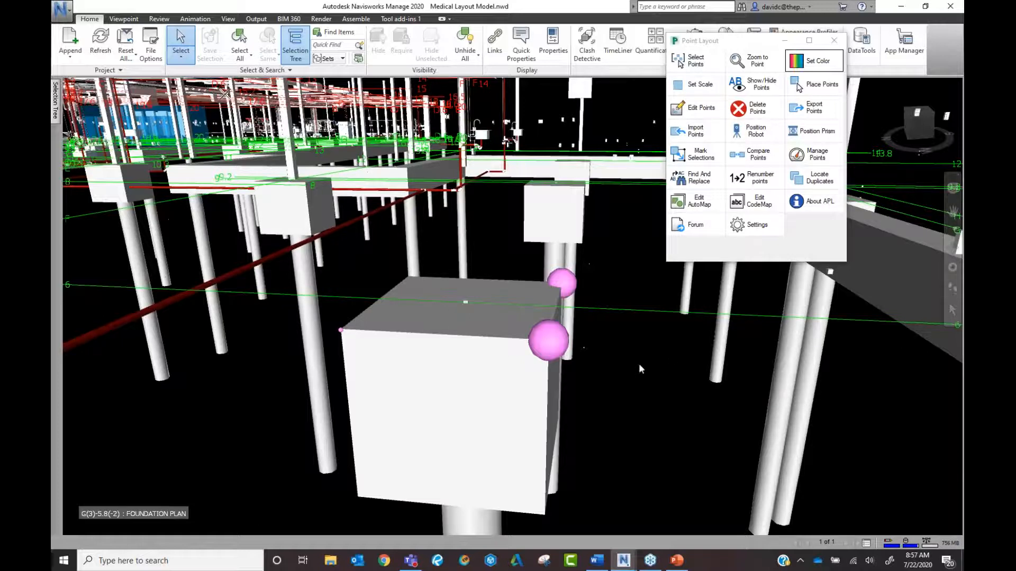
# Filter by the AHU description and load all 12 AHU points into the colour list.
pyautogui.click(813, 61)
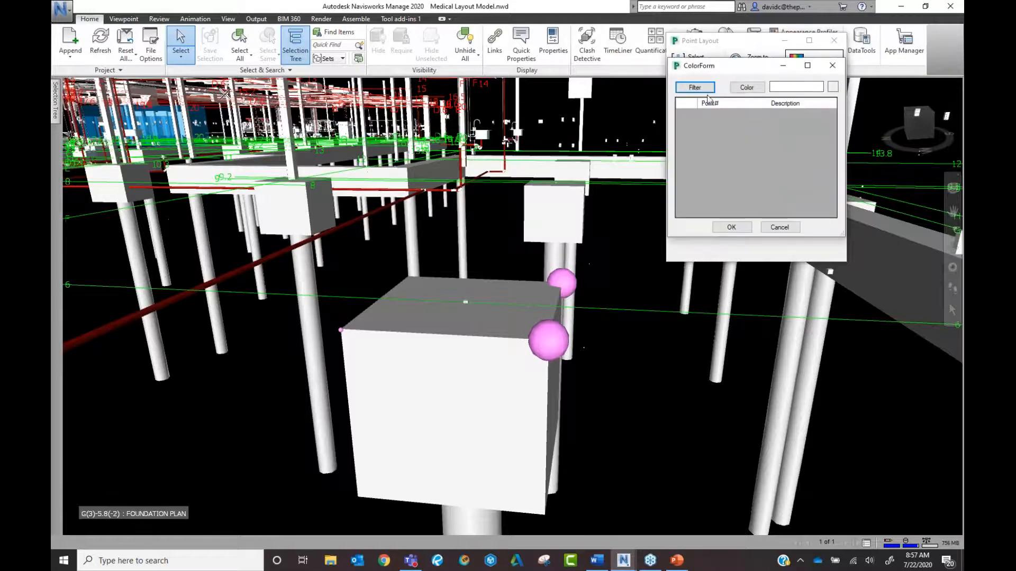
pyautogui.click(697, 89)
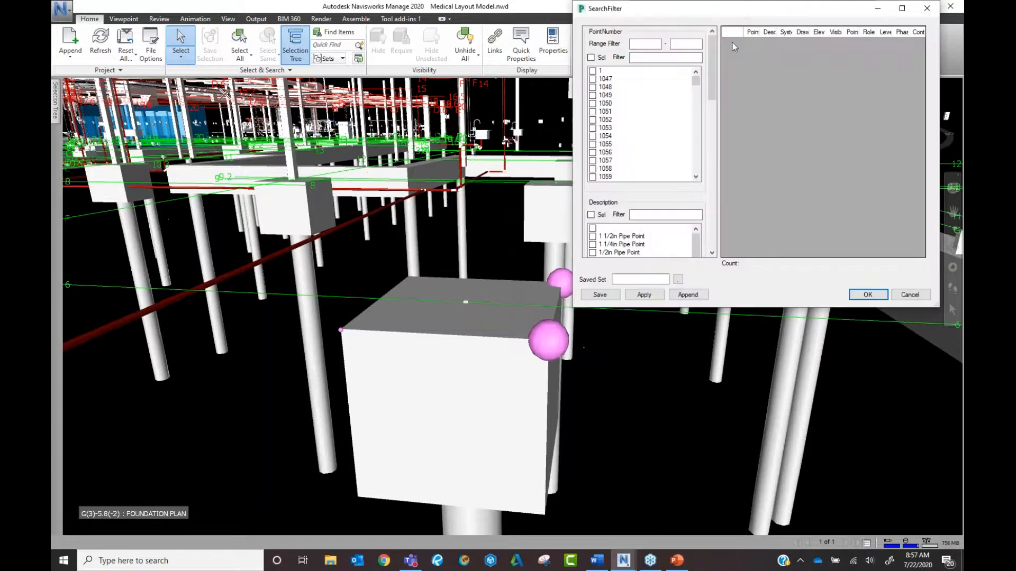
pyautogui.moveTo(741, 10); pyautogui.dragTo(369, 69)
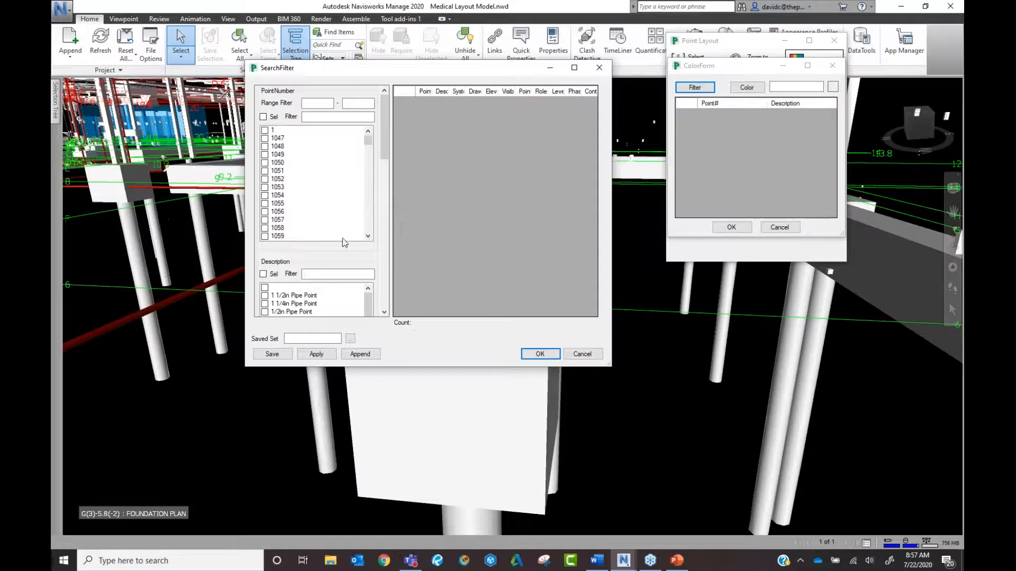
pyautogui.moveTo(382, 133)
pyautogui.mouseDown()
pyautogui.moveTo(383, 182)
pyautogui.moveTo(385, 118)
pyautogui.moveTo(383, 150)
pyautogui.mouseUp()
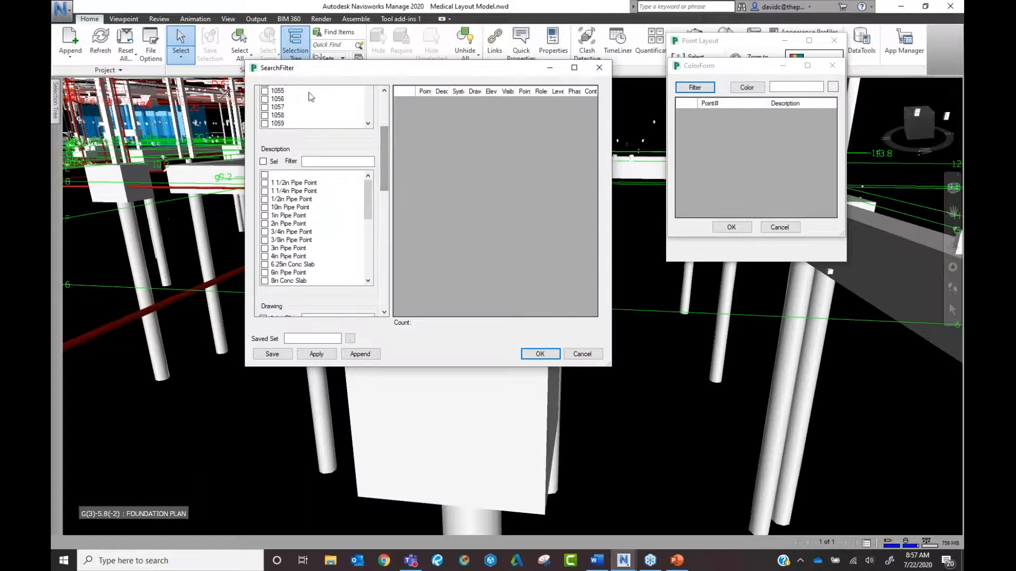
pyautogui.scroll(-3, 333, 183)
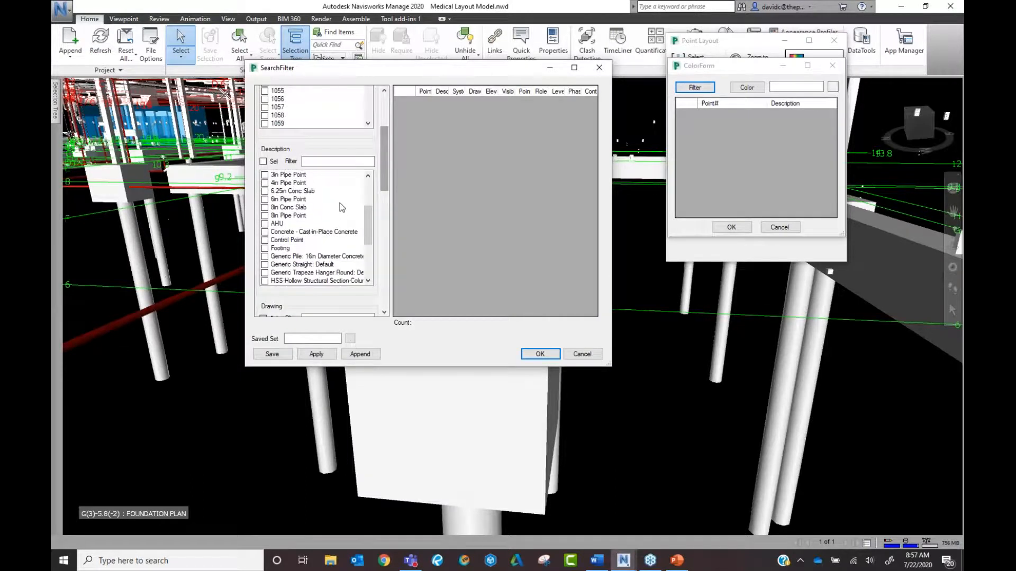
pyautogui.click(265, 224)
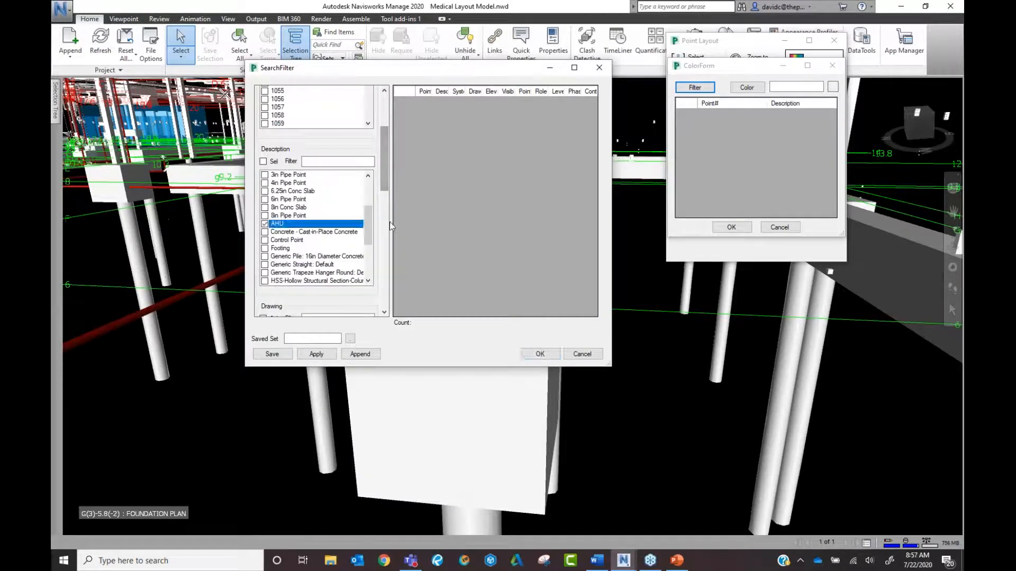
pyautogui.click(317, 354)
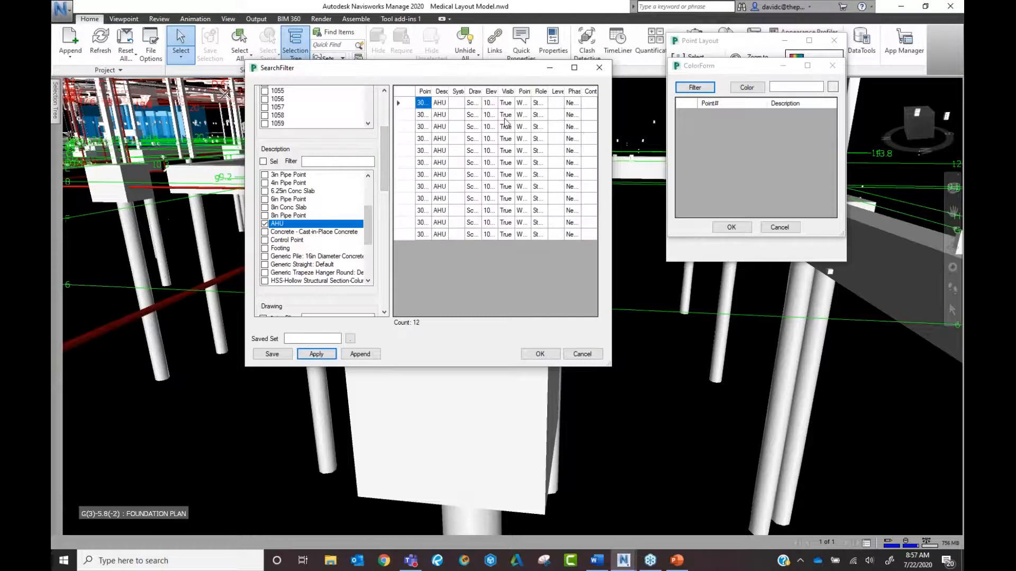
pyautogui.click(406, 95)
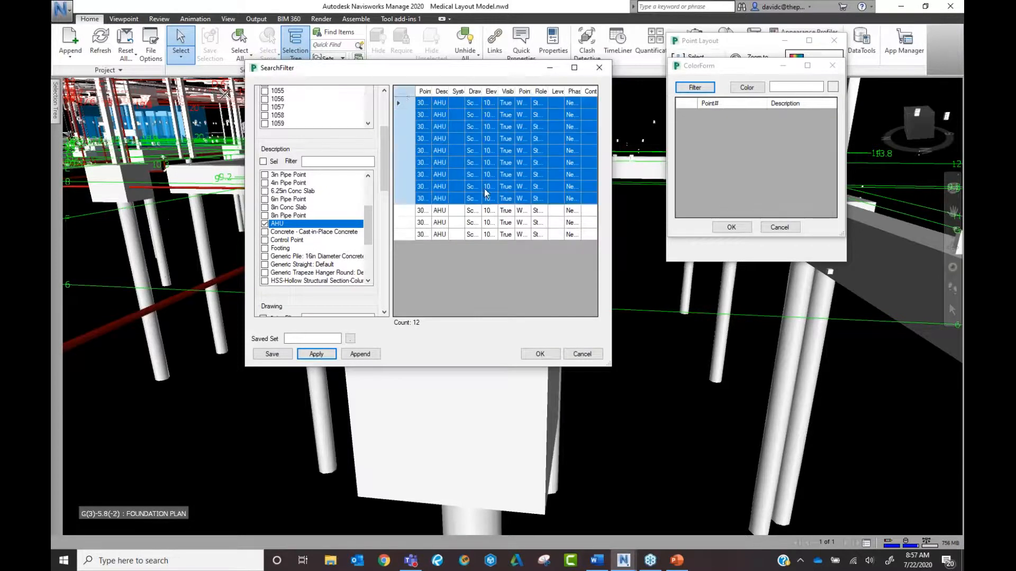
pyautogui.click(539, 354)
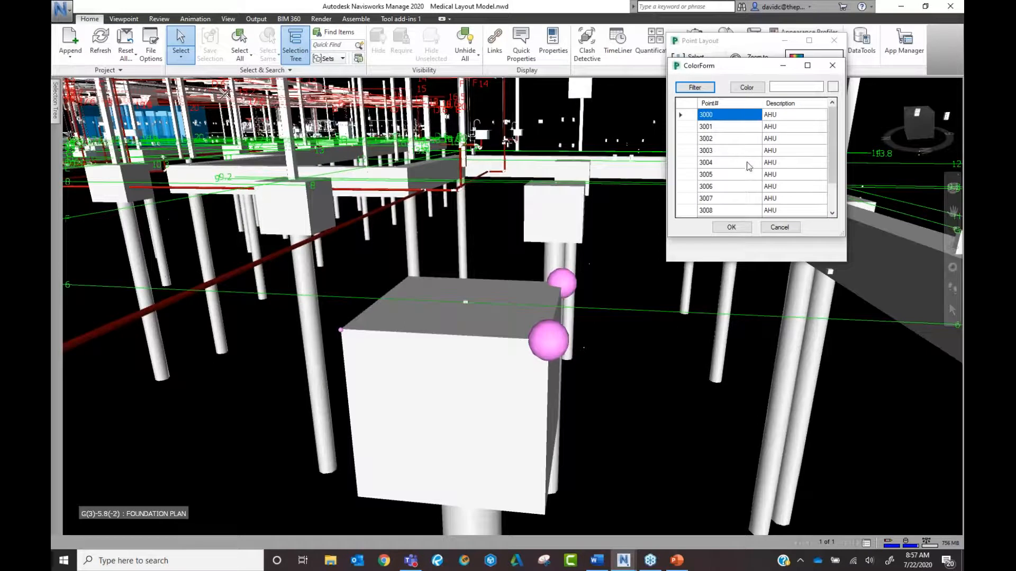
# Colour the 12 AHU points green.
pyautogui.click(744, 88)
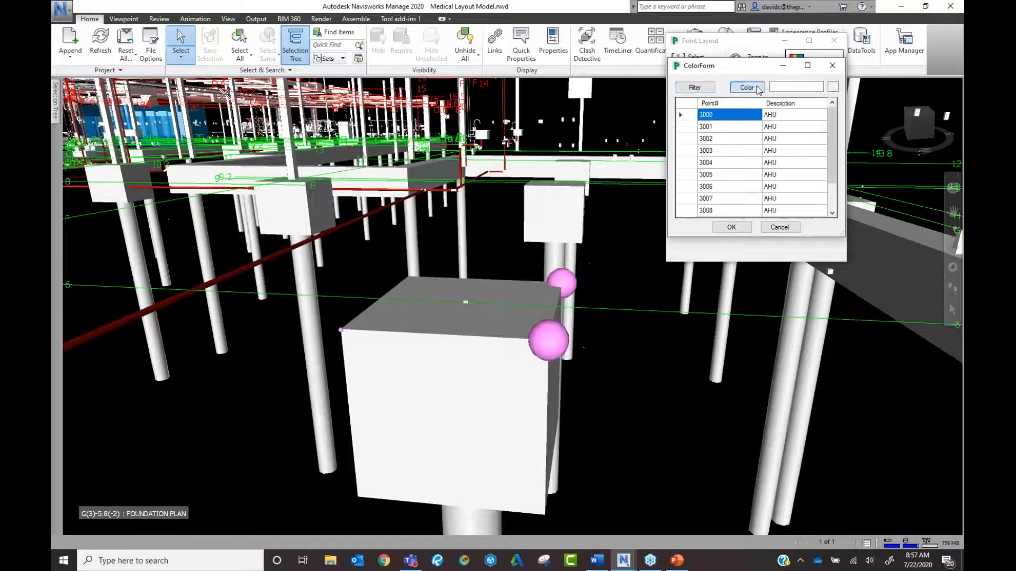
pyautogui.click(485, 181)
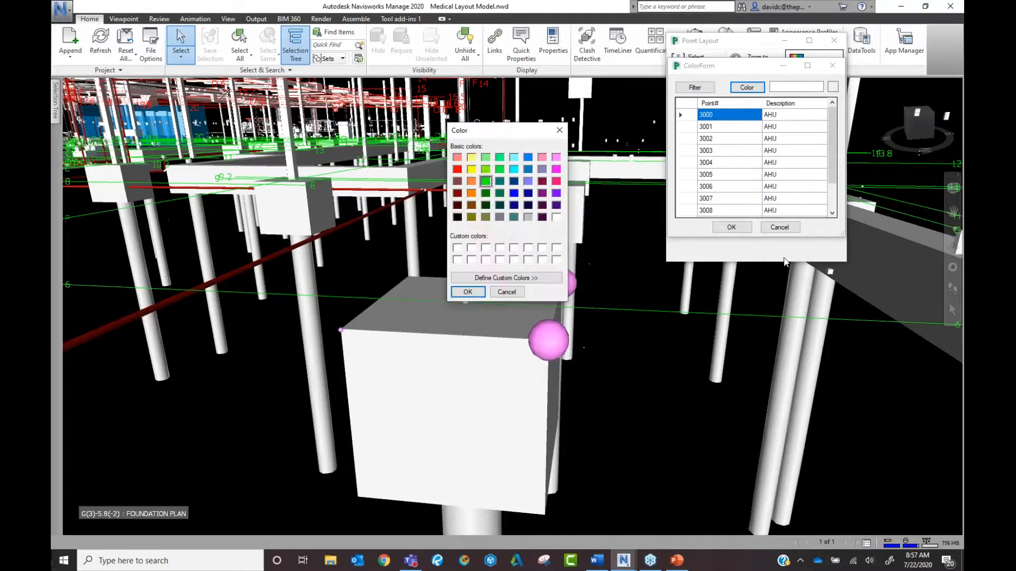
pyautogui.click(467, 292)
pyautogui.click(731, 227)
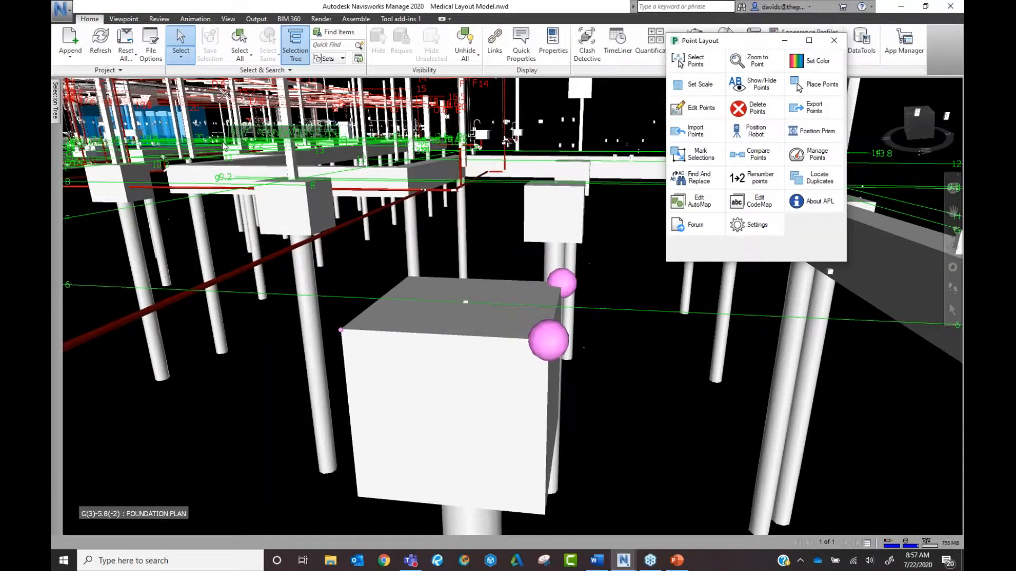
# Frame the blue equipment area and open the Set Scale form with its empty point list.
pyautogui.scroll(-2, 339, 365)
pyautogui.moveTo(212, 280); pyautogui.dragTo(313, 359, button='middle')
pyautogui.scroll(-5, 211, 270)
pyautogui.moveTo(197, 262); pyautogui.dragTo(297, 363, button='middle')
pyautogui.scroll(5, 238, 286)
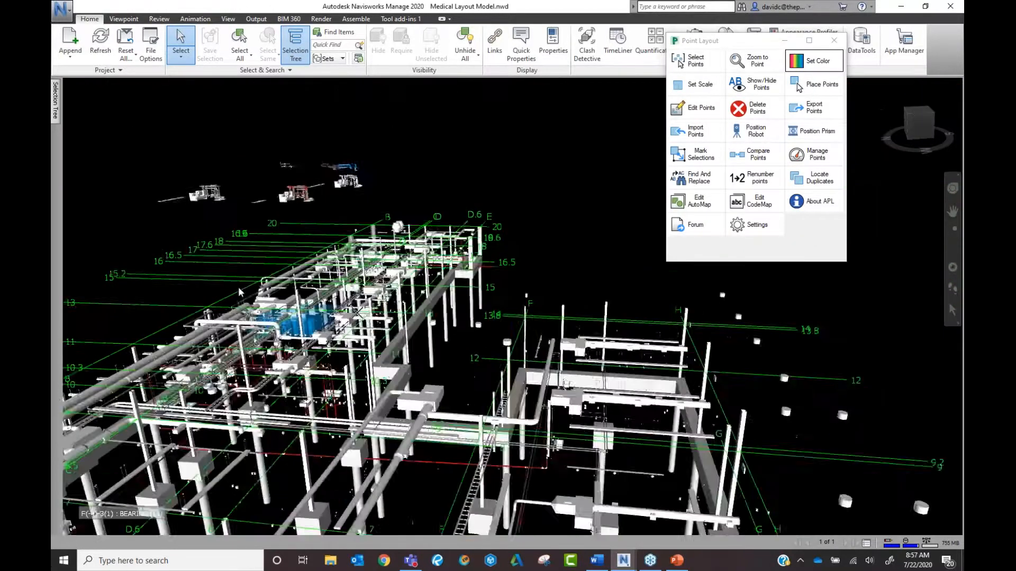
pyautogui.scroll(6, 460, 365)
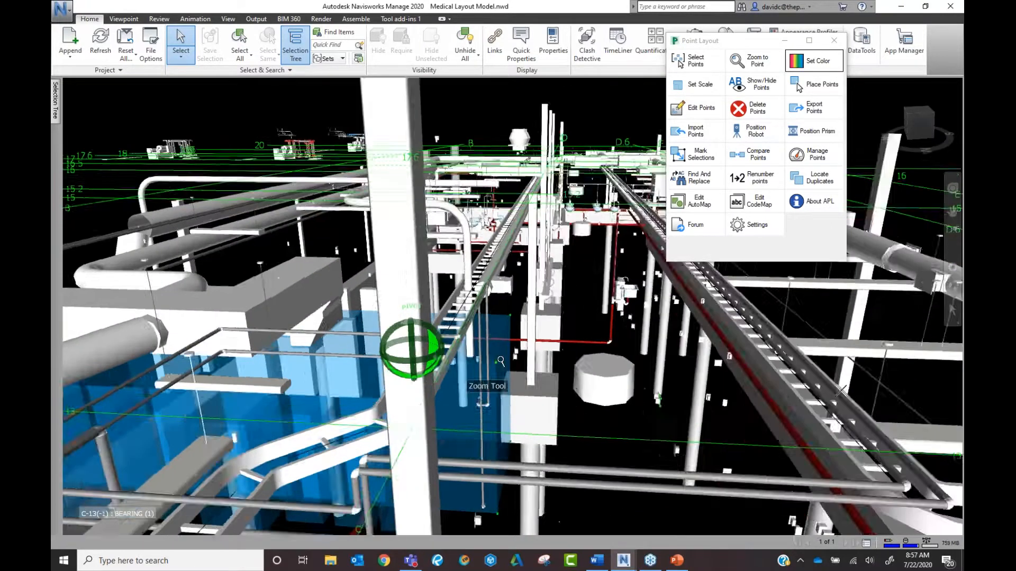
pyautogui.moveTo(500, 362); pyautogui.dragTo(343, 359, button='middle')
pyautogui.scroll(10, 342, 355)
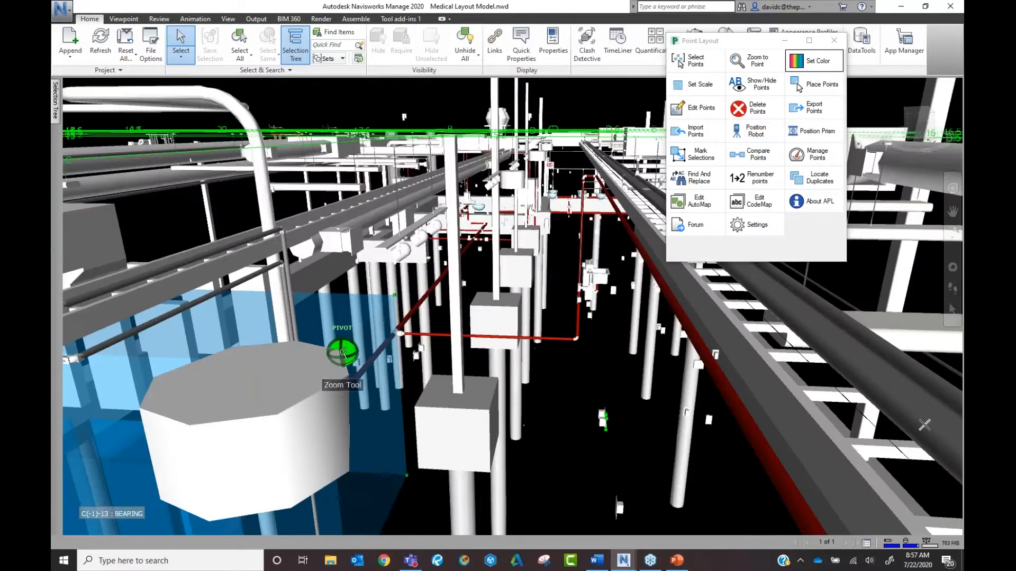
pyautogui.scroll(5, 328, 378)
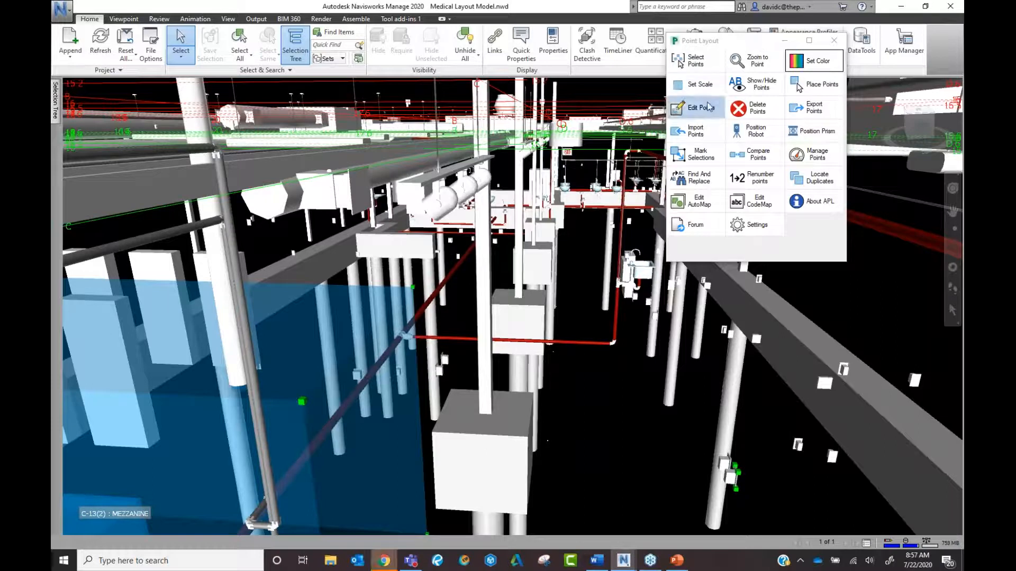
pyautogui.click(700, 86)
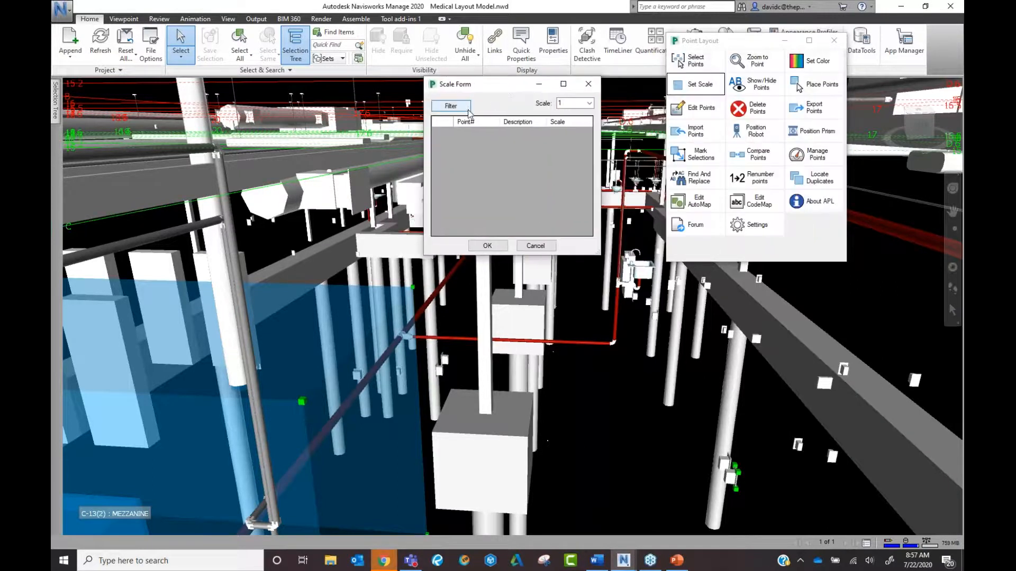
# Try filtering points in the Scale Form by drawing and the Control Pt point type.
pyautogui.click(488, 106)
pyautogui.moveTo(468, 87); pyautogui.dragTo(462, 125)
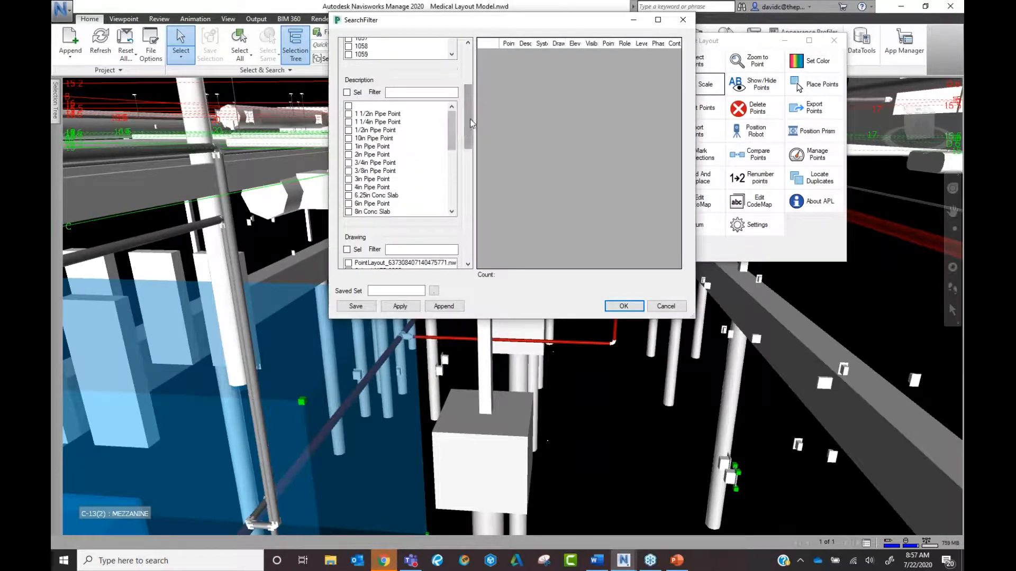
pyautogui.scroll(-3, 424, 143)
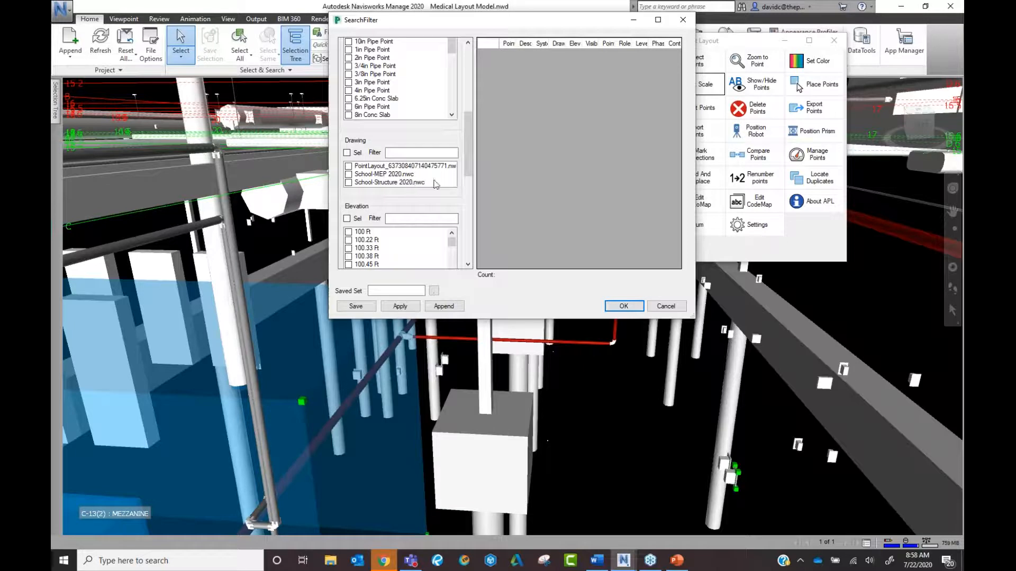
pyautogui.scroll(-1, 467, 168)
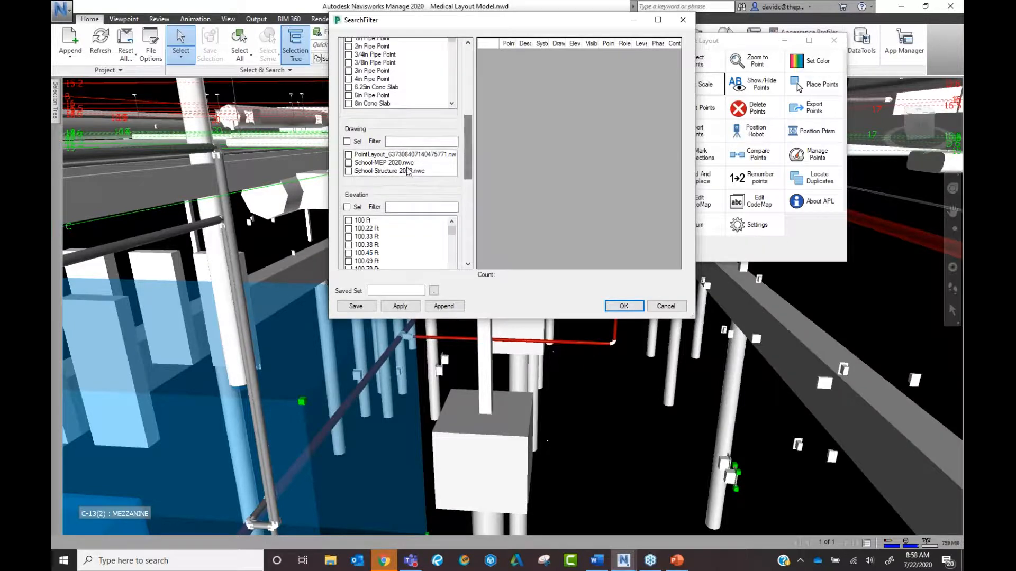
pyautogui.click(349, 164)
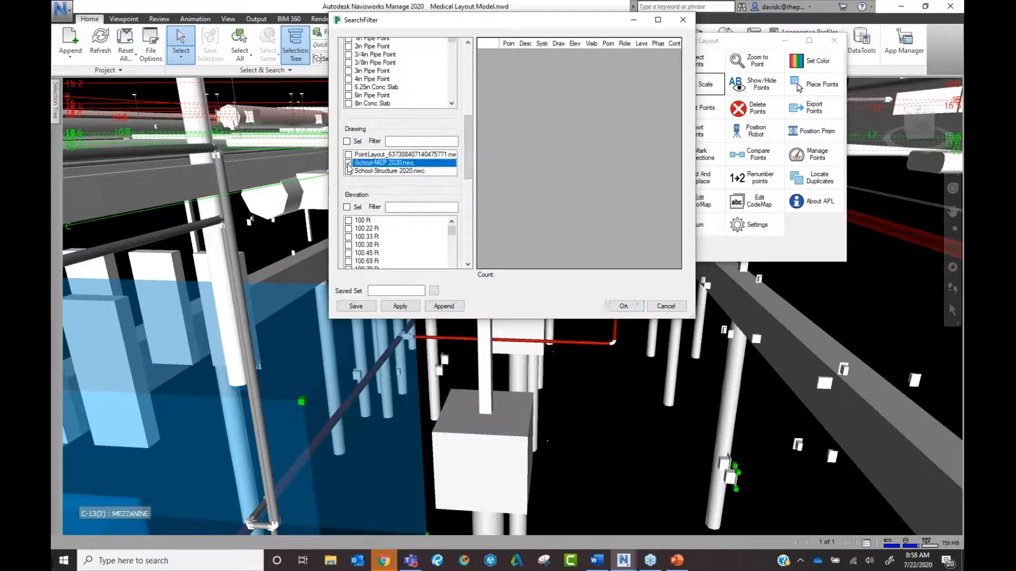
pyautogui.click(349, 172)
pyautogui.click(348, 164)
pyautogui.click(351, 172)
pyautogui.moveTo(464, 160); pyautogui.dragTo(467, 215)
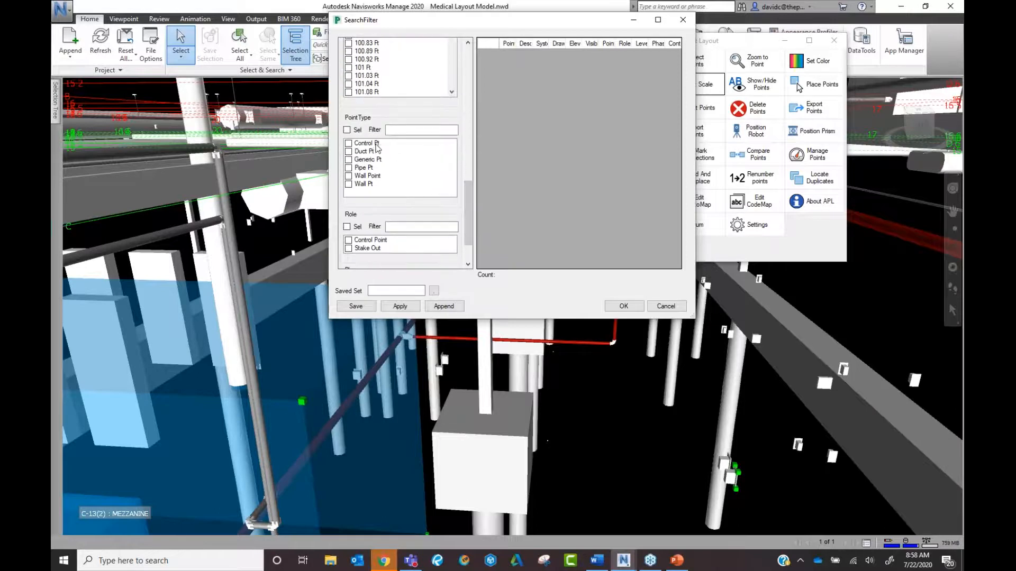
pyautogui.click(351, 144)
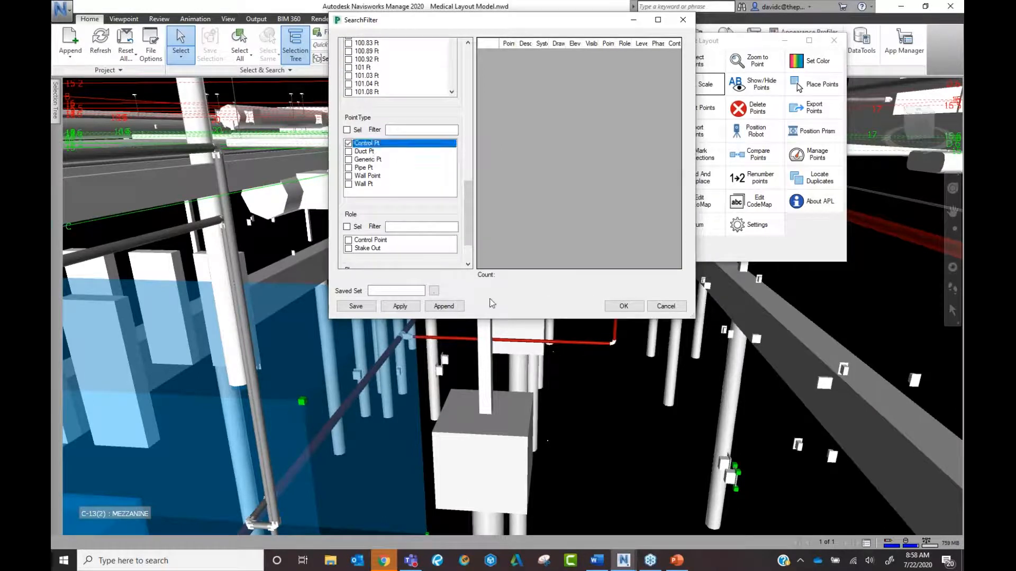
pyautogui.click(400, 306)
pyautogui.click(624, 307)
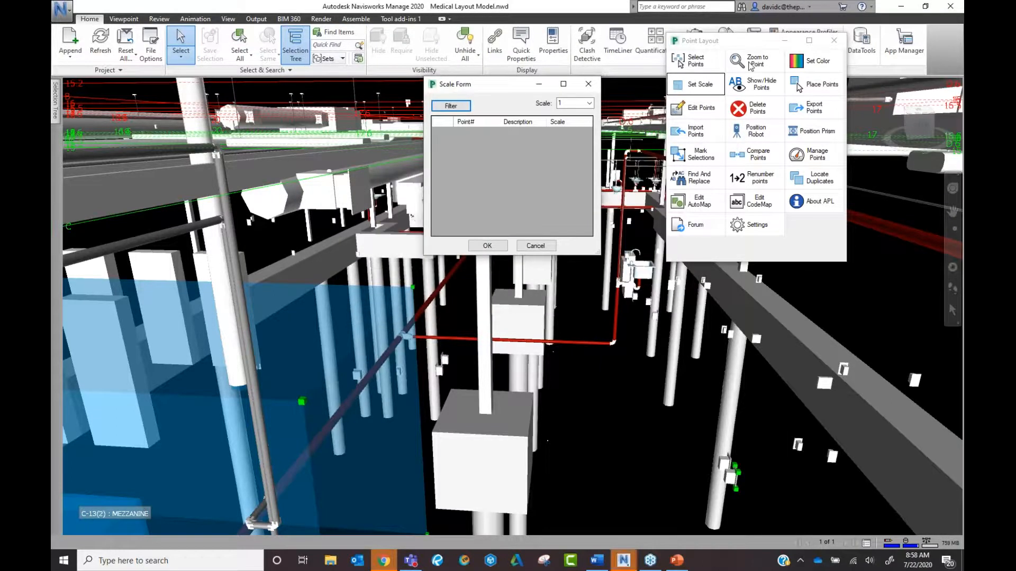
# Filter to the two Control Point-role points and accept both into the Scale Form.
pyautogui.click(464, 106)
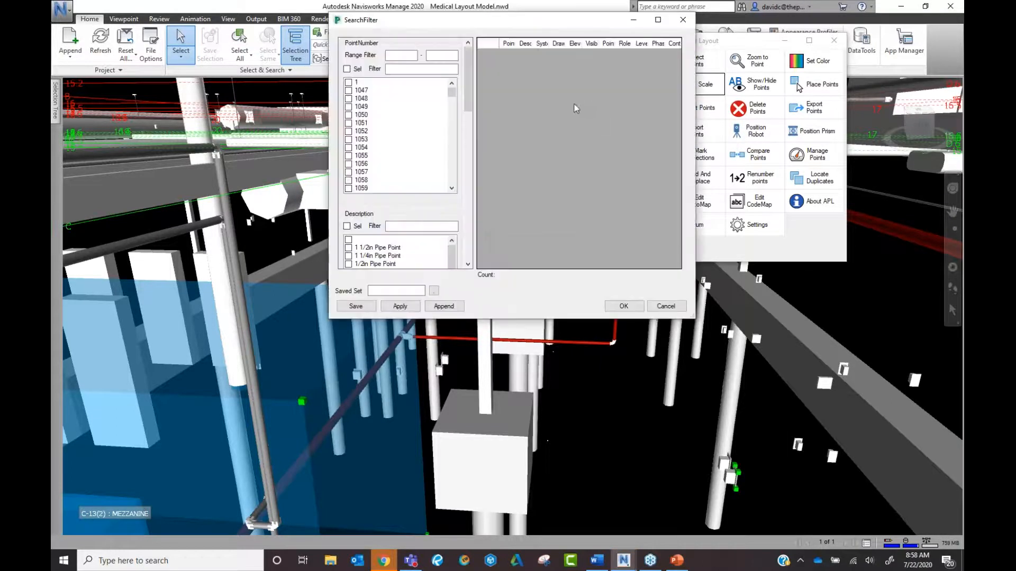
pyautogui.scroll(-10, 418, 223)
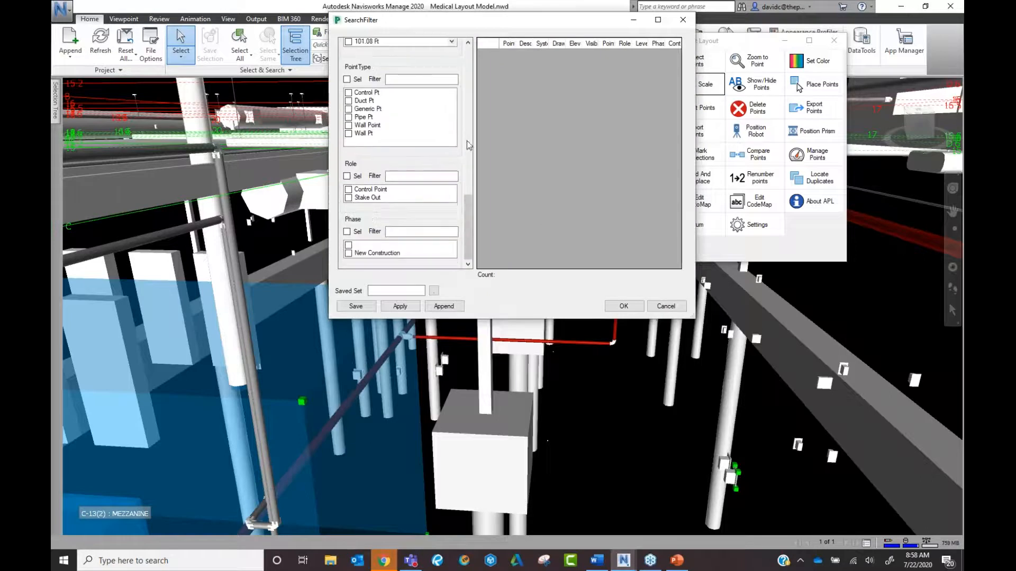
pyautogui.click(349, 190)
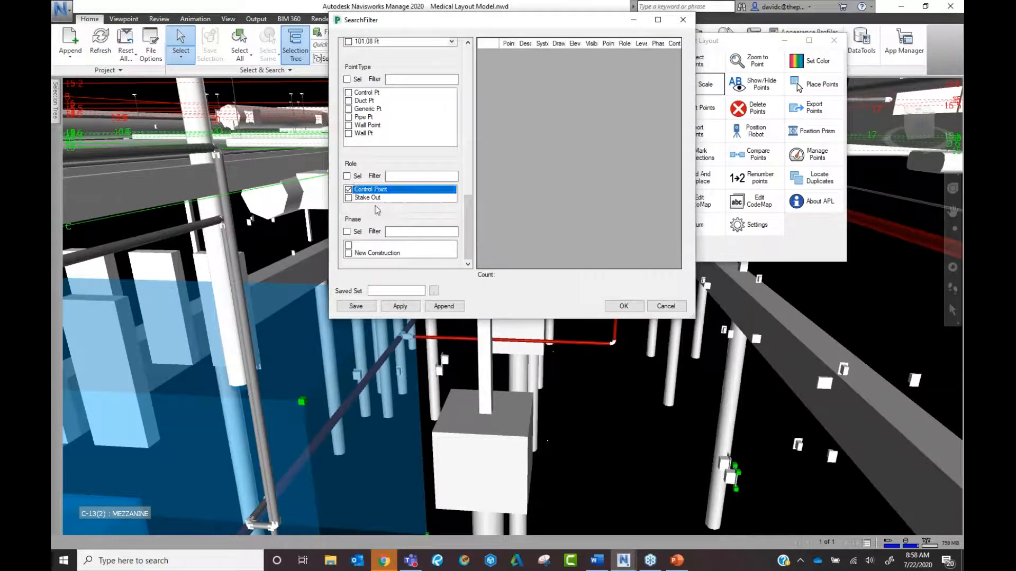
pyautogui.click(400, 306)
pyautogui.click(487, 43)
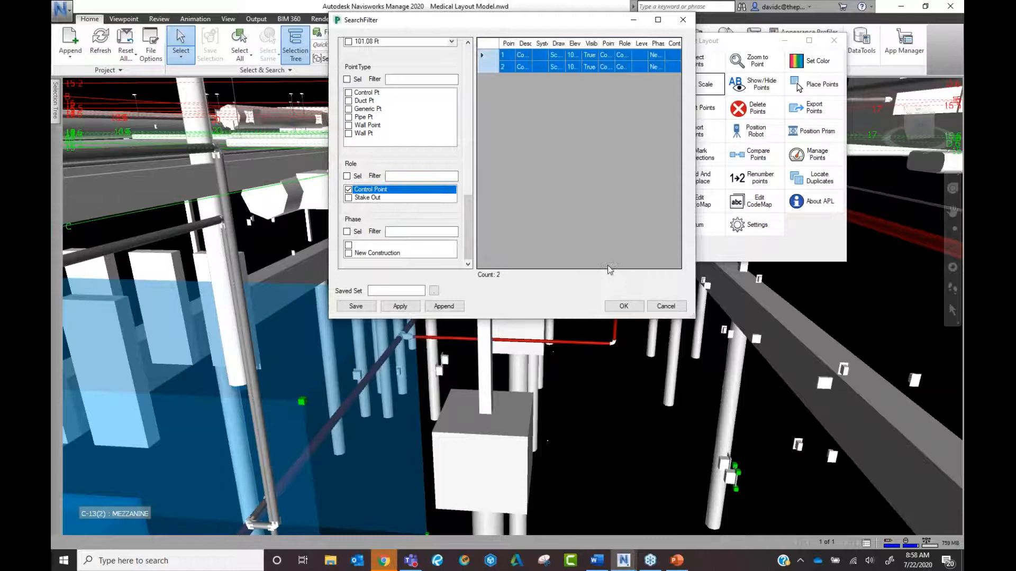
pyautogui.click(624, 306)
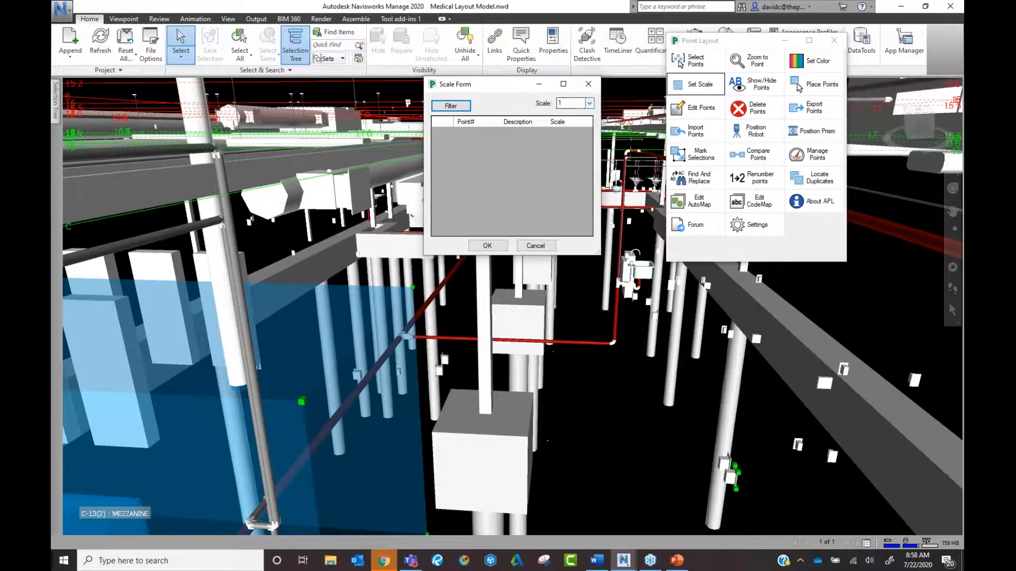
# Bring the Medical Layout Model window back and cancel the Scale Form without changes.
pyautogui.click(541, 85)
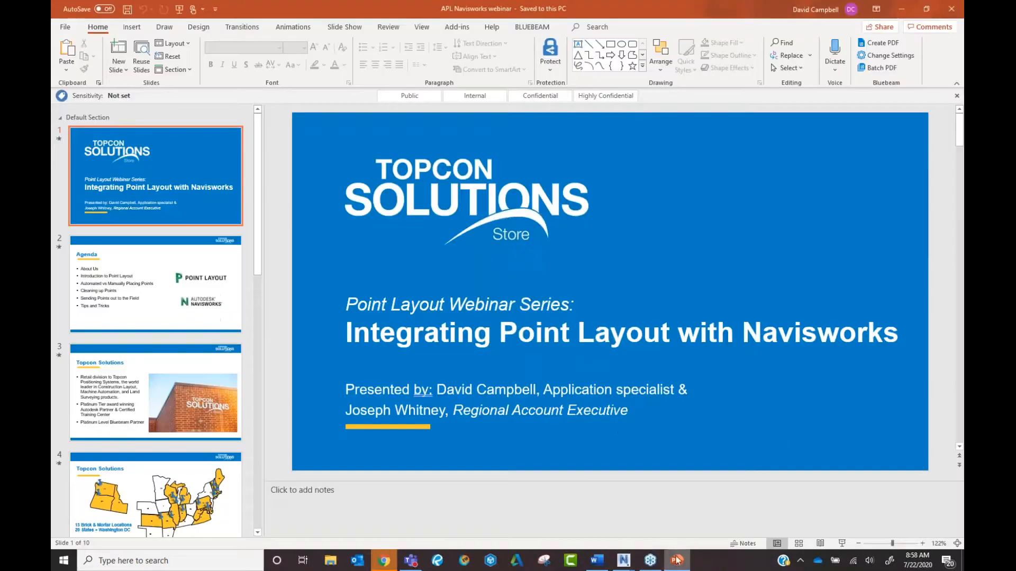
pyautogui.moveTo(624, 560)
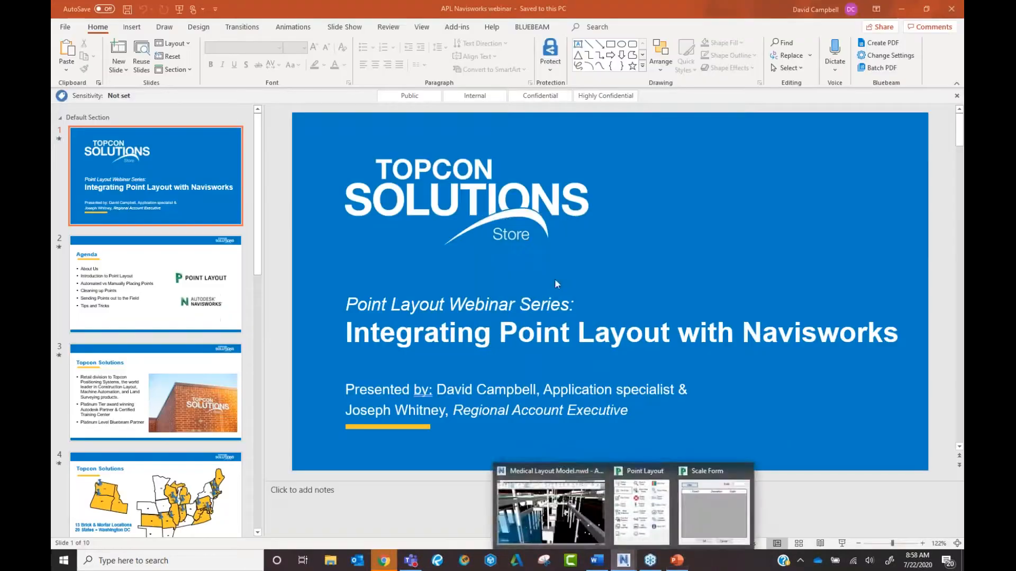
pyautogui.click(578, 529)
pyautogui.click(535, 246)
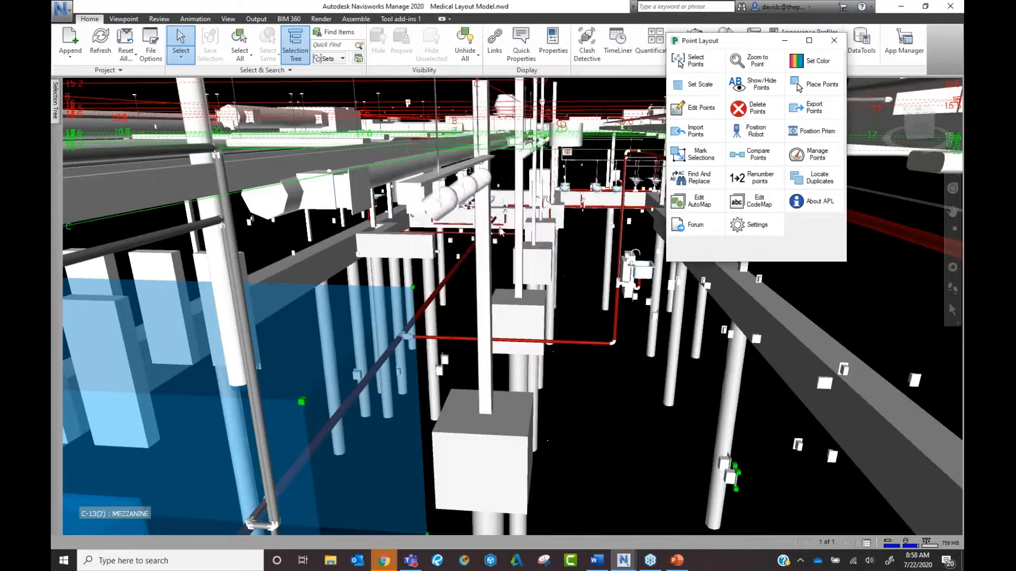
# Zoom out and pan to show the numbered grid lines and the long structure on the right.
pyautogui.scroll(-10, 492, 236)
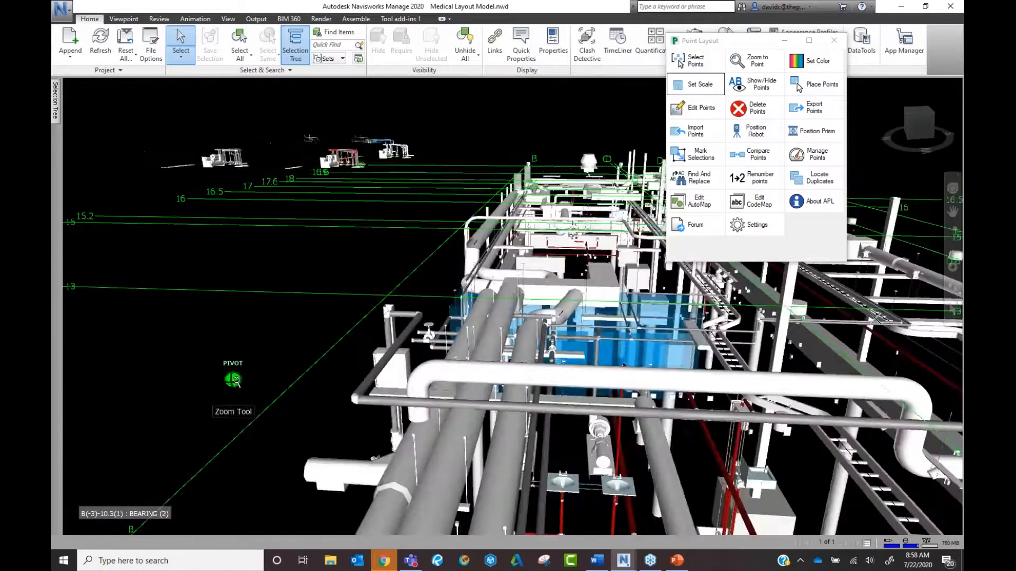
pyautogui.scroll(-4, 236, 381)
pyautogui.moveTo(236, 381); pyautogui.dragTo(568, 339, button='middle')
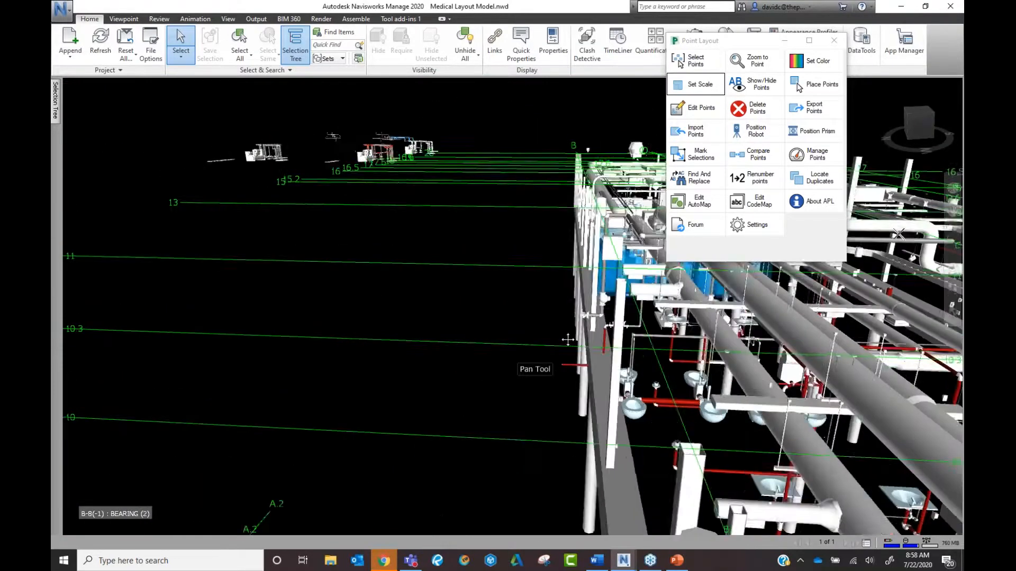
pyautogui.scroll(-5, 538, 352)
pyautogui.moveTo(529, 450); pyautogui.dragTo(590, 316, button='middle')
pyautogui.scroll(3, 576, 334)
pyautogui.scroll(4, 550, 428)
pyautogui.moveTo(551, 429); pyautogui.dragTo(632, 397, button='middle')
pyautogui.scroll(4, 608, 422)
pyautogui.scroll(-2, 603, 440)
pyautogui.moveTo(603, 440); pyautogui.dragTo(549, 481, button='middle')
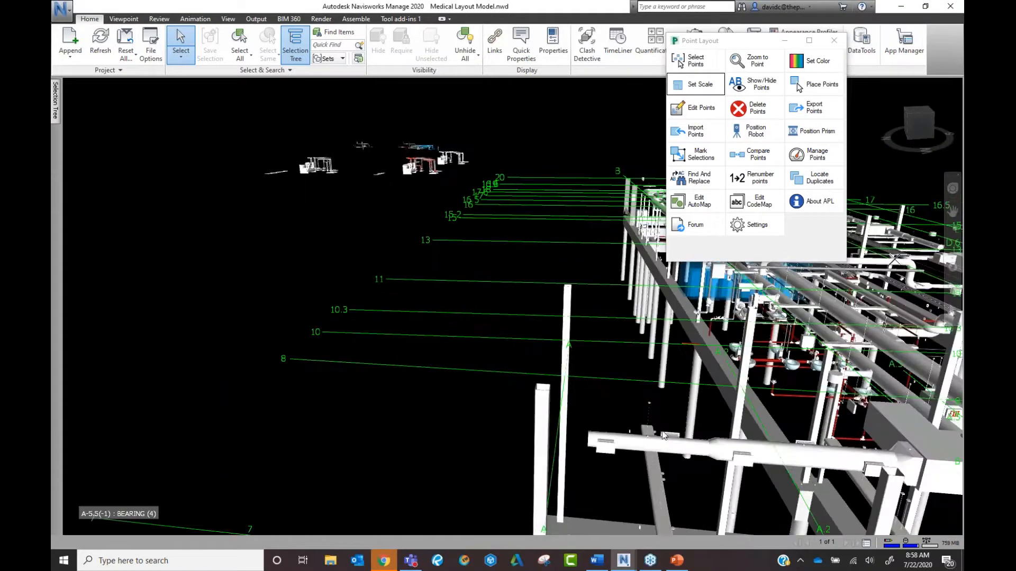
# Filter to Control Points 1 and 2 by role and colour them Blue.
pyautogui.click(814, 63)
pyautogui.moveTo(764, 67); pyautogui.dragTo(522, 67)
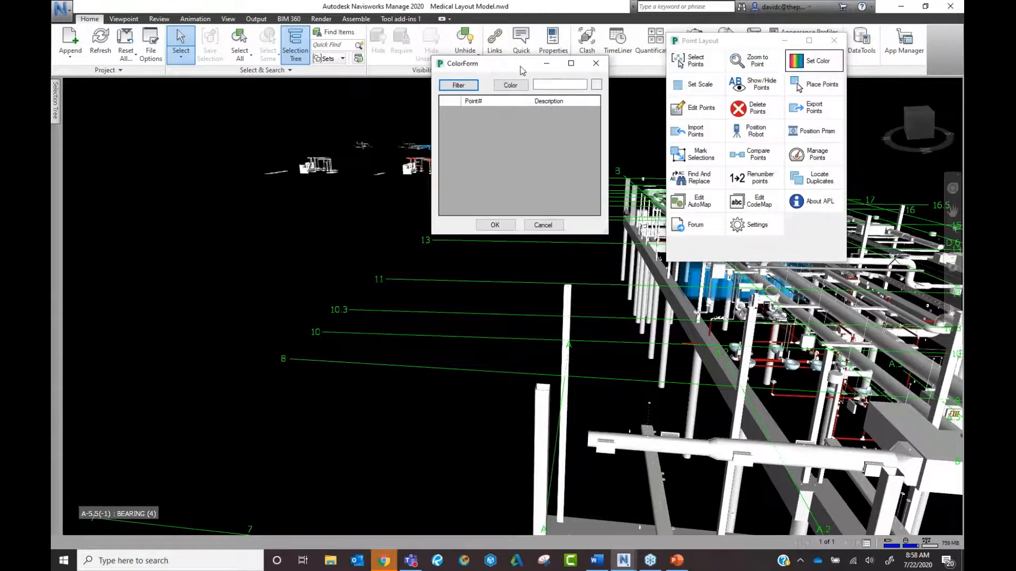
pyautogui.scroll(-10, 461, 199)
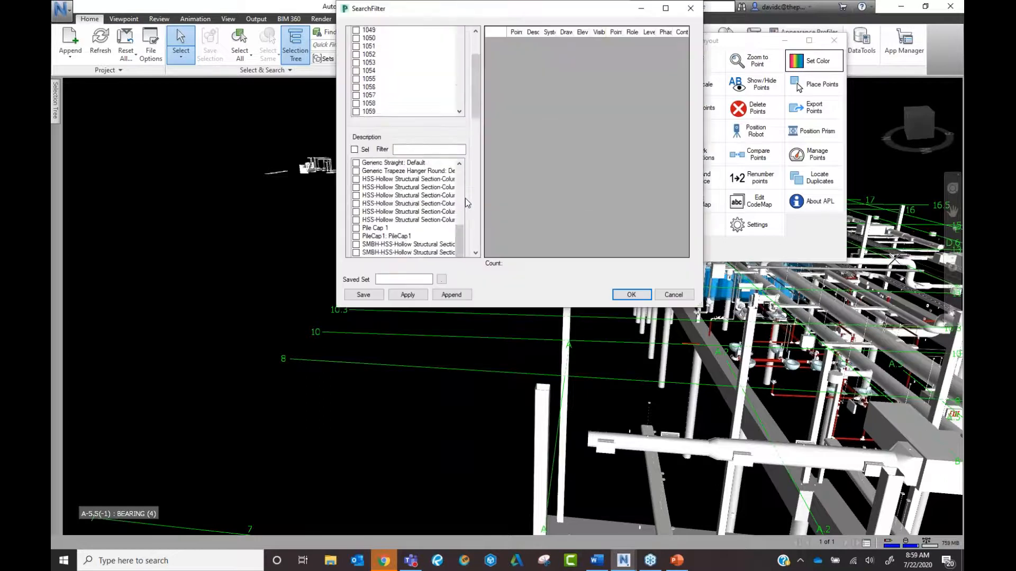
pyautogui.click(357, 178)
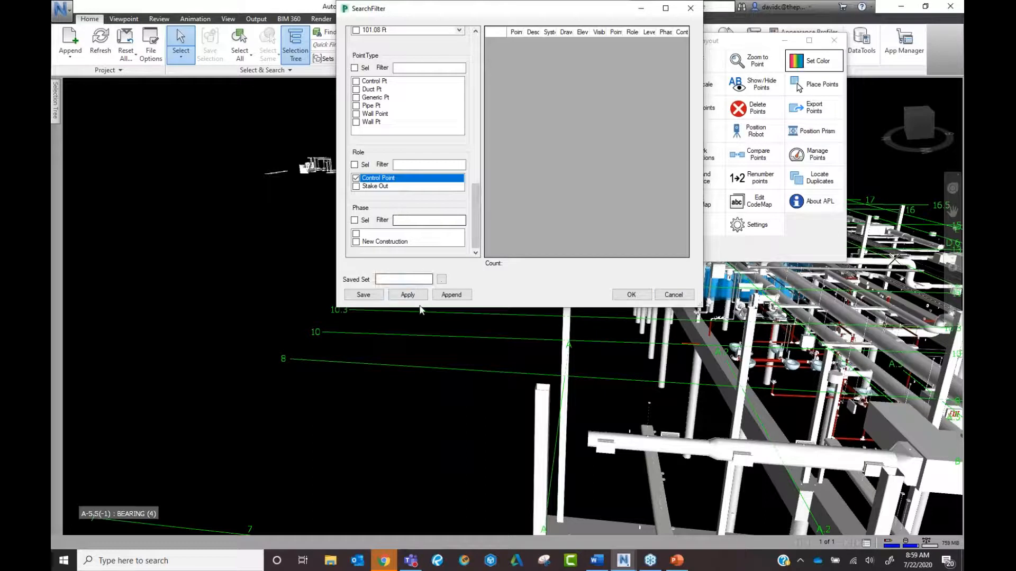
pyautogui.click(408, 295)
pyautogui.click(498, 37)
pyautogui.click(629, 294)
pyautogui.click(510, 85)
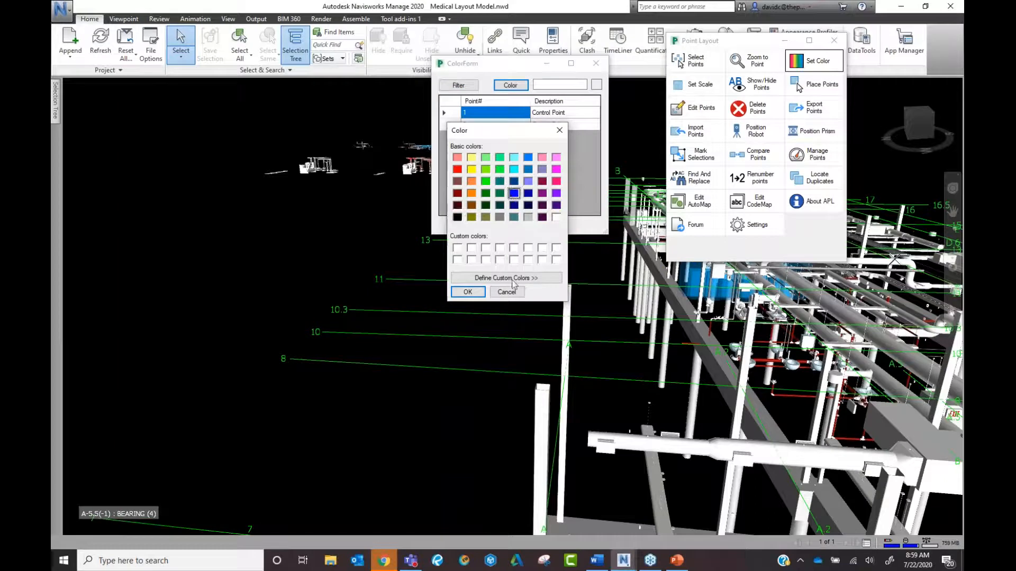
pyautogui.click(468, 292)
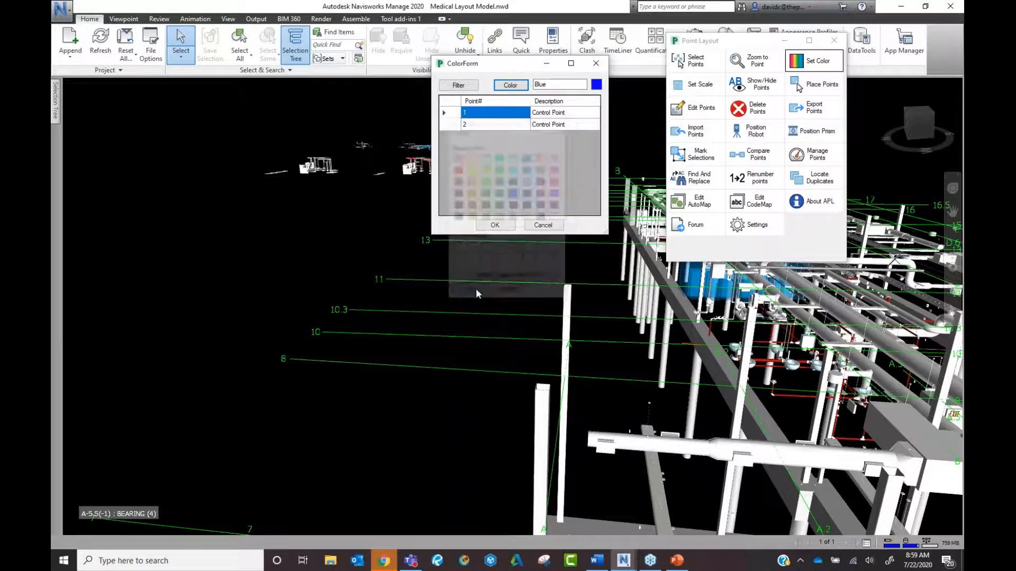
pyautogui.click(495, 225)
# Zoom and pan the model view to reframe the building.
pyautogui.scroll(4, 497, 356)
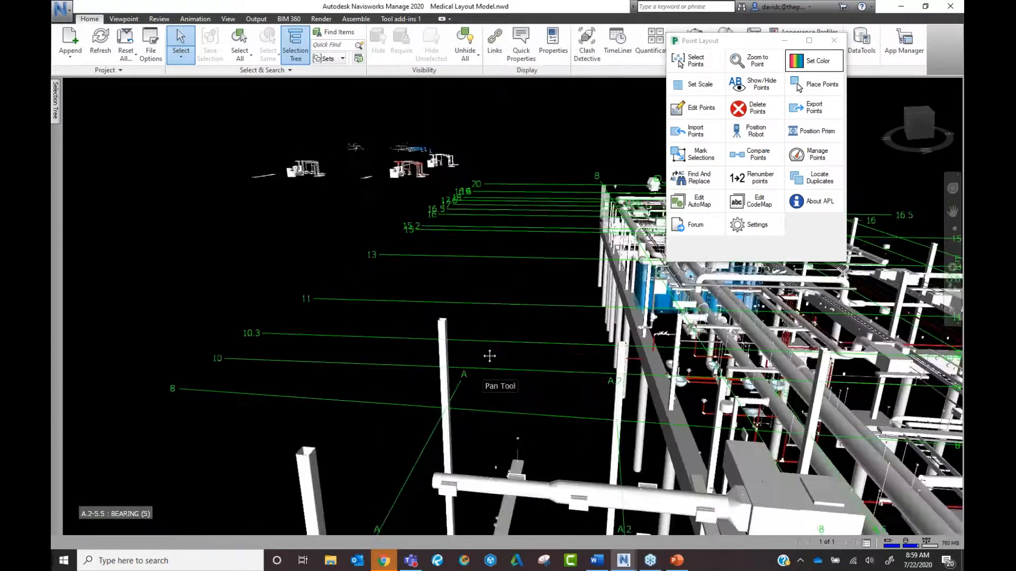
pyautogui.scroll(5, 465, 379)
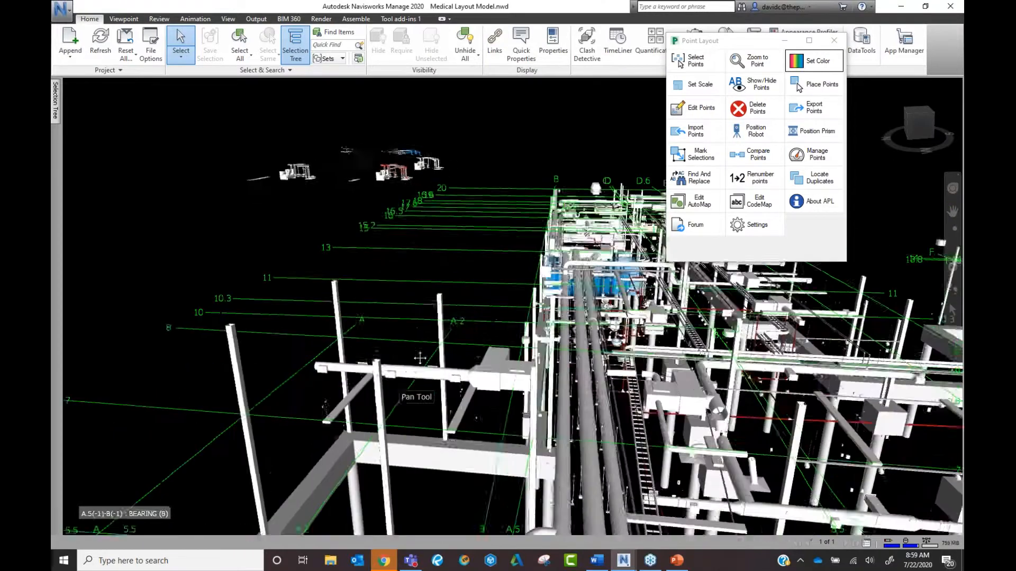
pyautogui.moveTo(439, 371); pyautogui.dragTo(426, 429, button='middle')
pyautogui.scroll(-1, 428, 430)
pyautogui.moveTo(540, 402); pyautogui.dragTo(390, 386, button='middle')
pyautogui.scroll(-2, 390, 386)
pyautogui.moveTo(297, 396); pyautogui.dragTo(486, 328, button='middle')
pyautogui.scroll(-2, 449, 376)
pyautogui.scroll(-2, 449, 376)
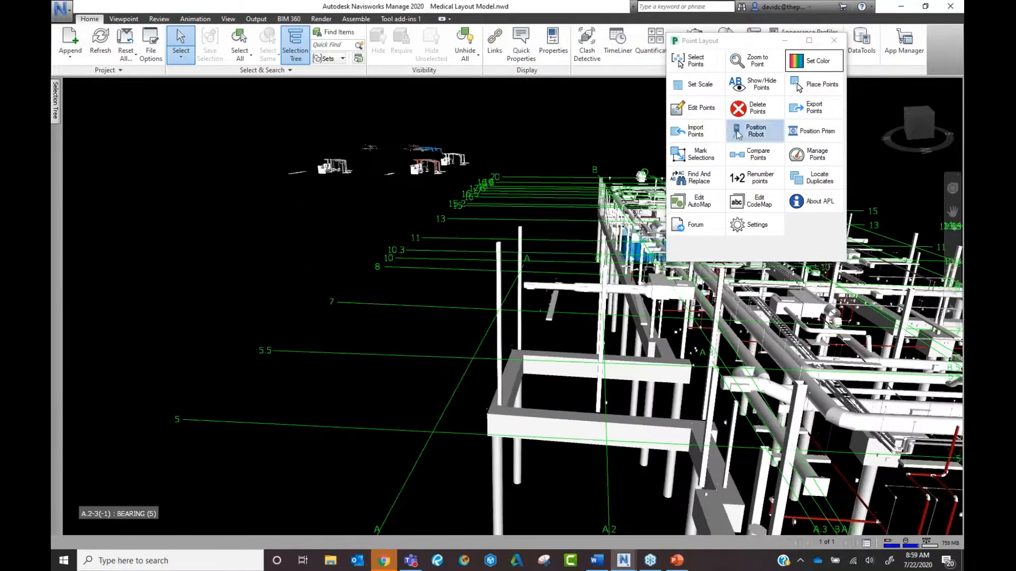
# From Set Scale, filter for points with the Control Point role, listing 2 matches.
pyautogui.click(697, 84)
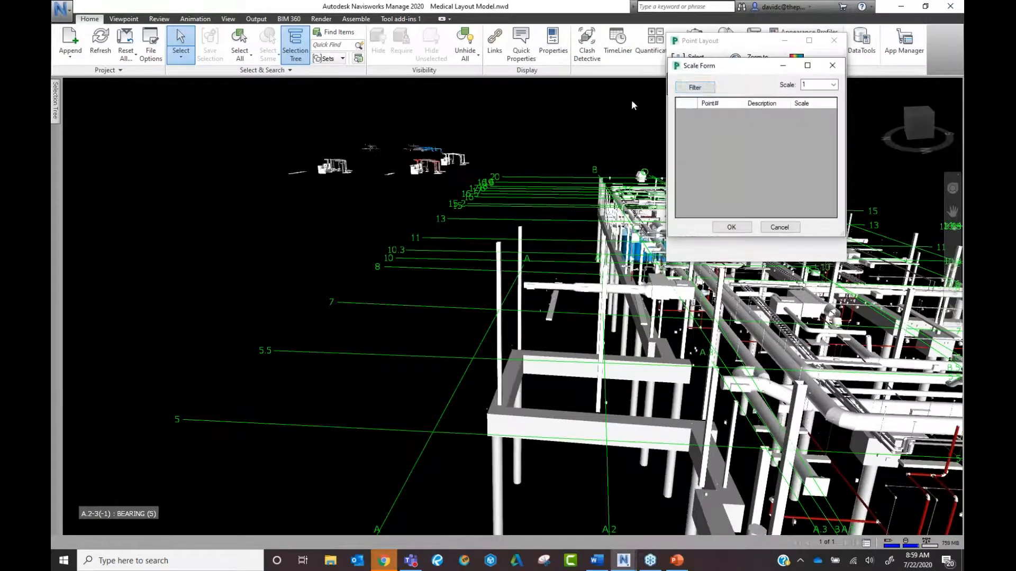
pyautogui.click(697, 88)
pyautogui.scroll(-5, 712, 121)
pyautogui.scroll(-5, 688, 153)
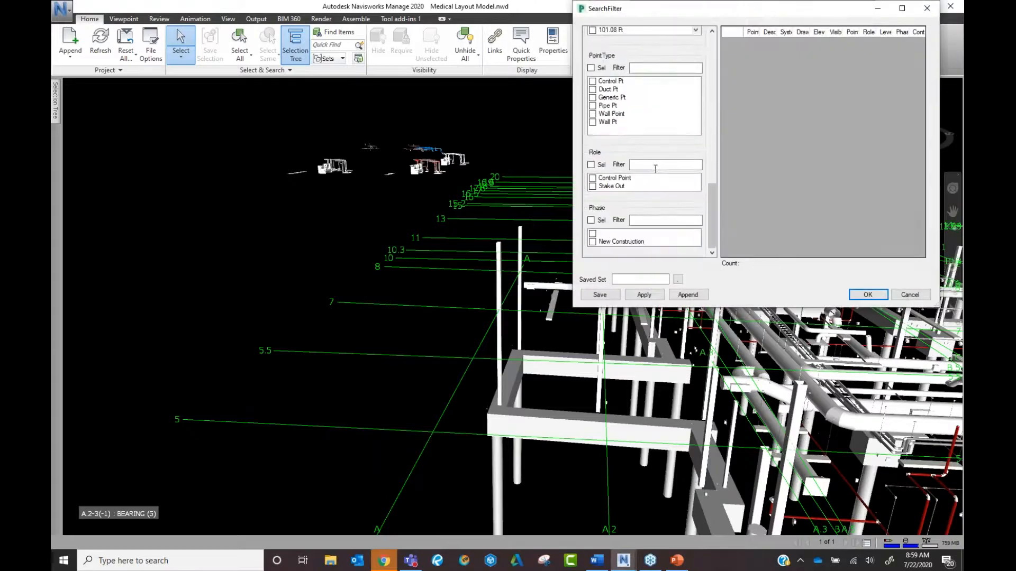
pyautogui.click(592, 178)
pyautogui.click(642, 295)
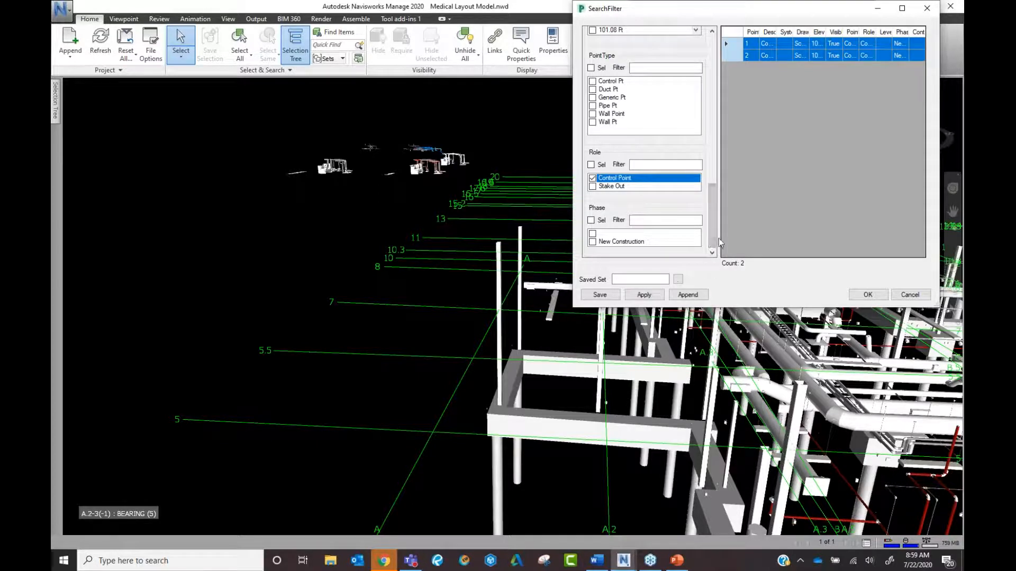
# Save the filter as 'Control Points' on the Desktop and re-apply it.
pyautogui.click(638, 281)
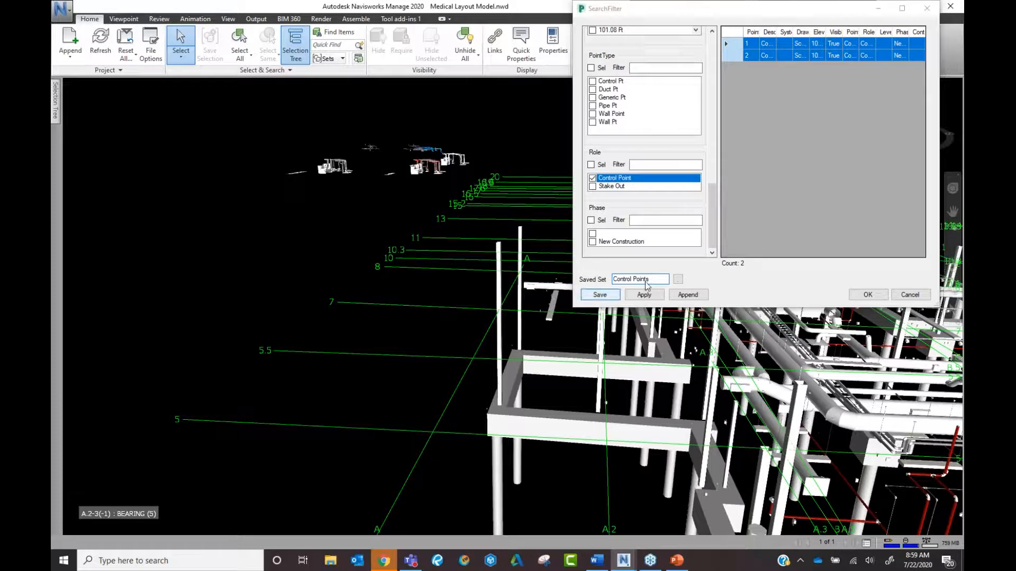
pyautogui.click(600, 295)
pyautogui.moveTo(854, 12); pyautogui.dragTo(551, 72)
pyautogui.click(315, 140)
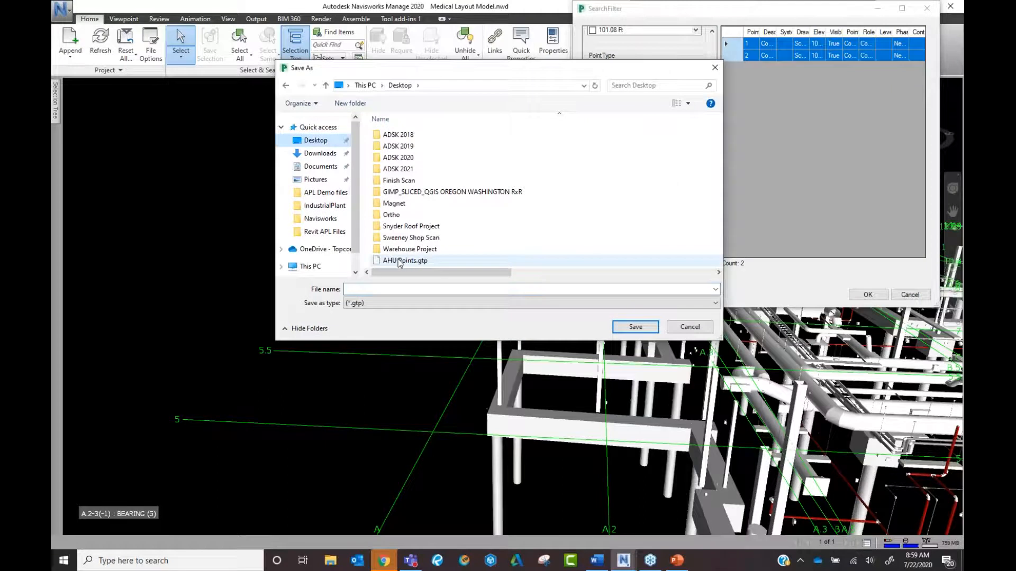
pyautogui.click(402, 289)
pyautogui.write('Control Points')
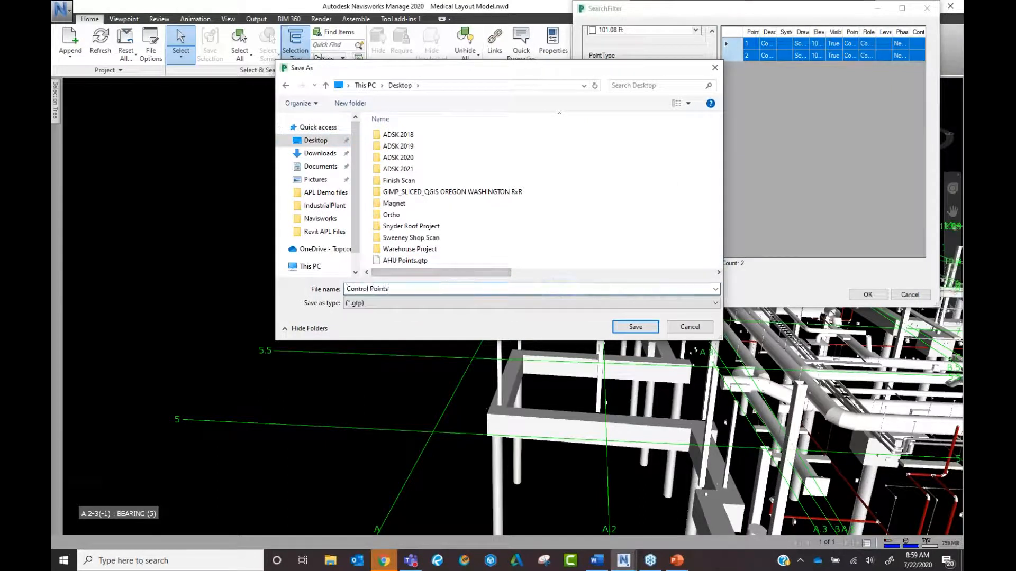
pyautogui.press('Return')
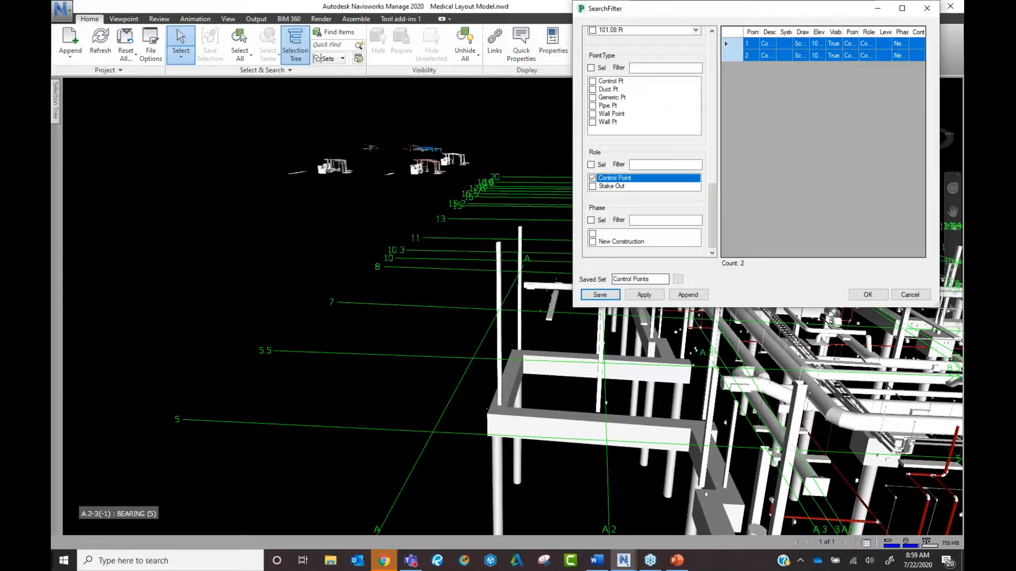
pyautogui.click(655, 296)
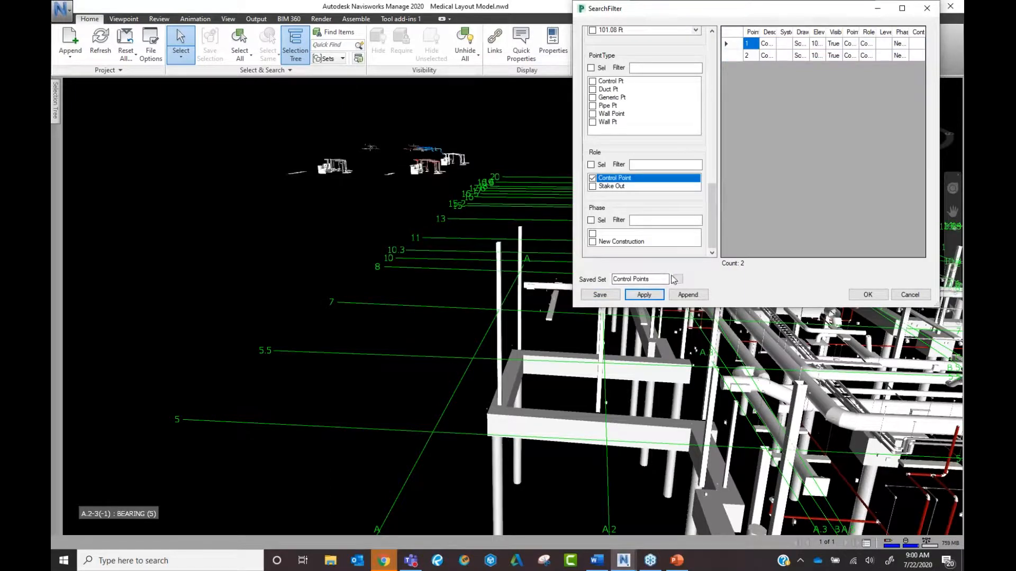
# Load the saved AHU Points.gtp filter from the Desktop and apply it.
pyautogui.click(678, 279)
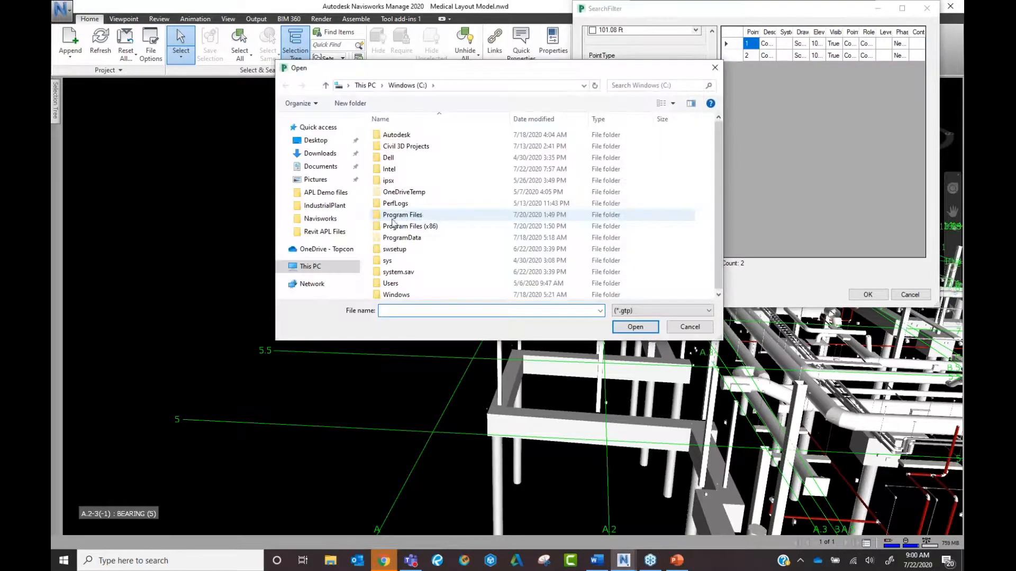
pyautogui.click(316, 142)
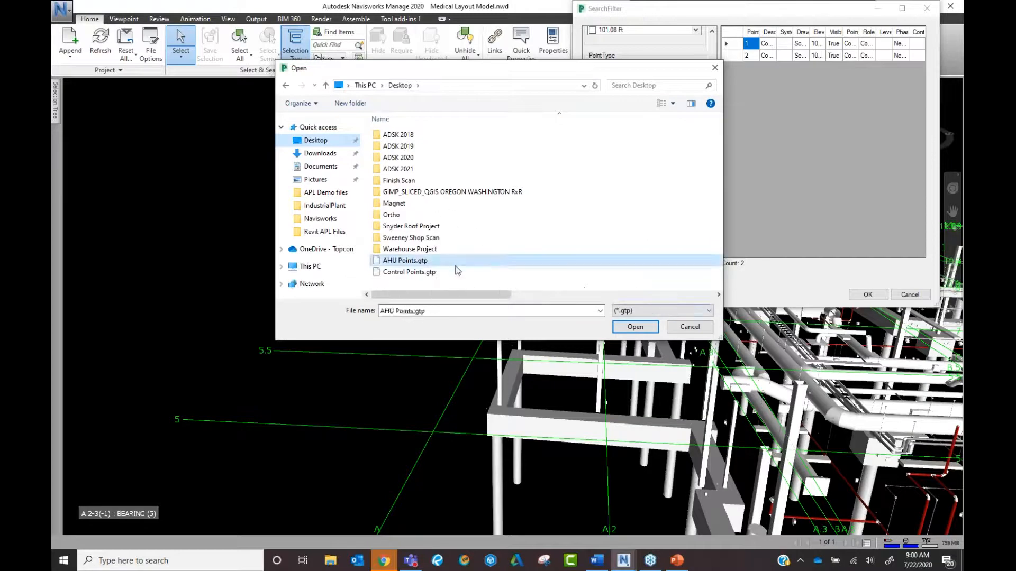
pyautogui.doubleClick(454, 262)
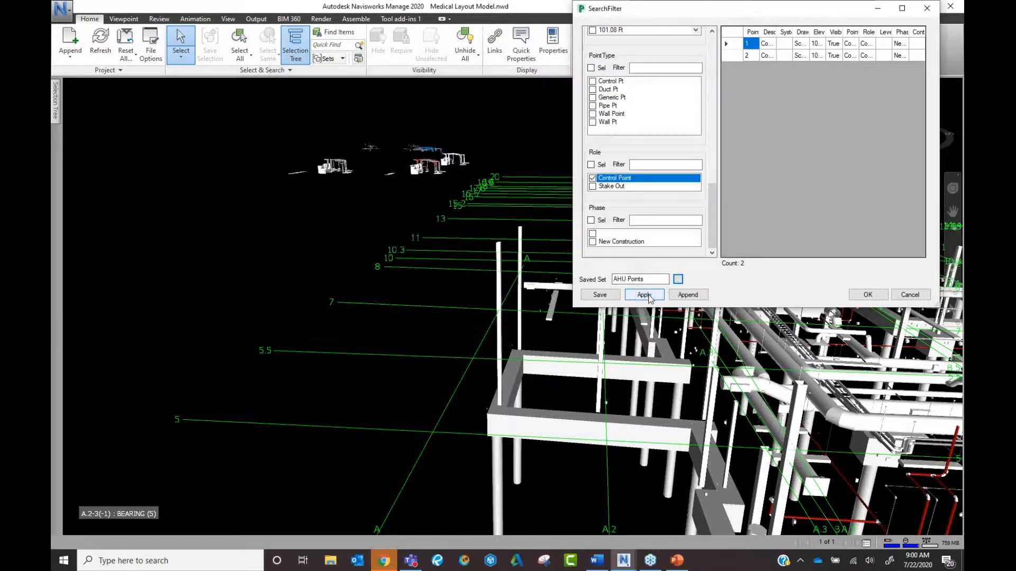
pyautogui.click(648, 297)
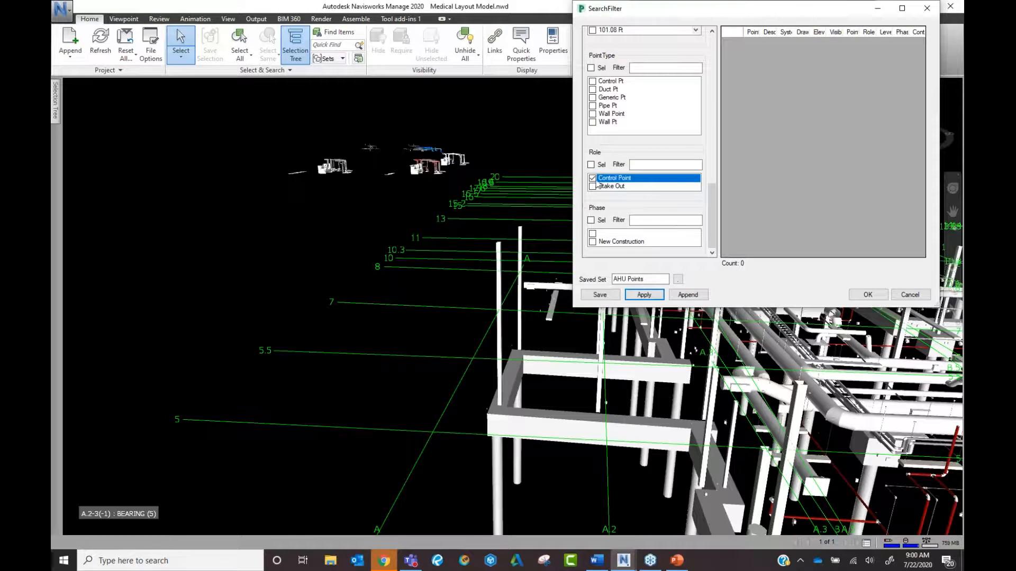
pyautogui.click(645, 295)
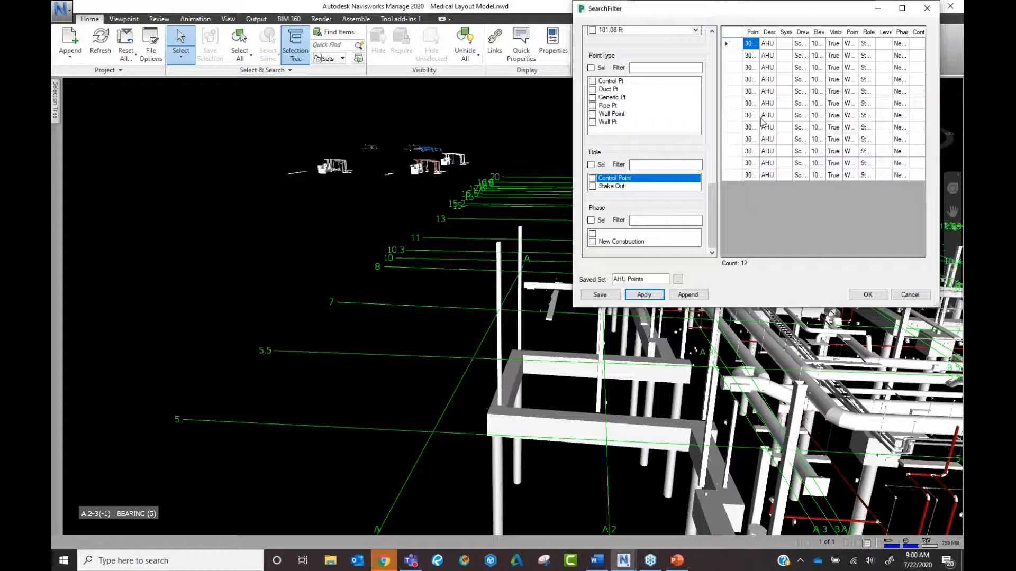
# Load Control Points.gtp from the Desktop and apply it, toggling the Control Point role criterion.
pyautogui.click(678, 279)
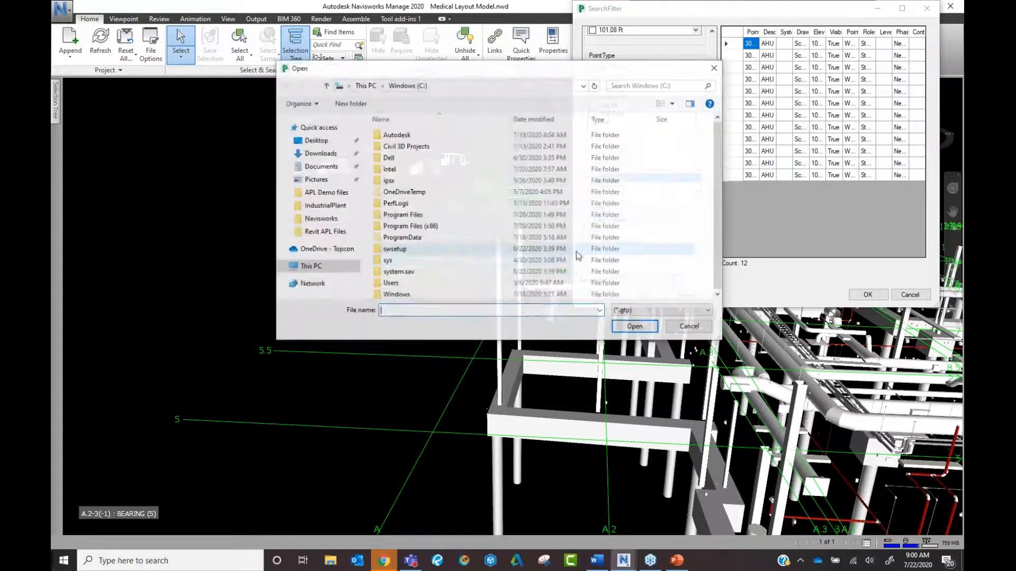
pyautogui.click(316, 140)
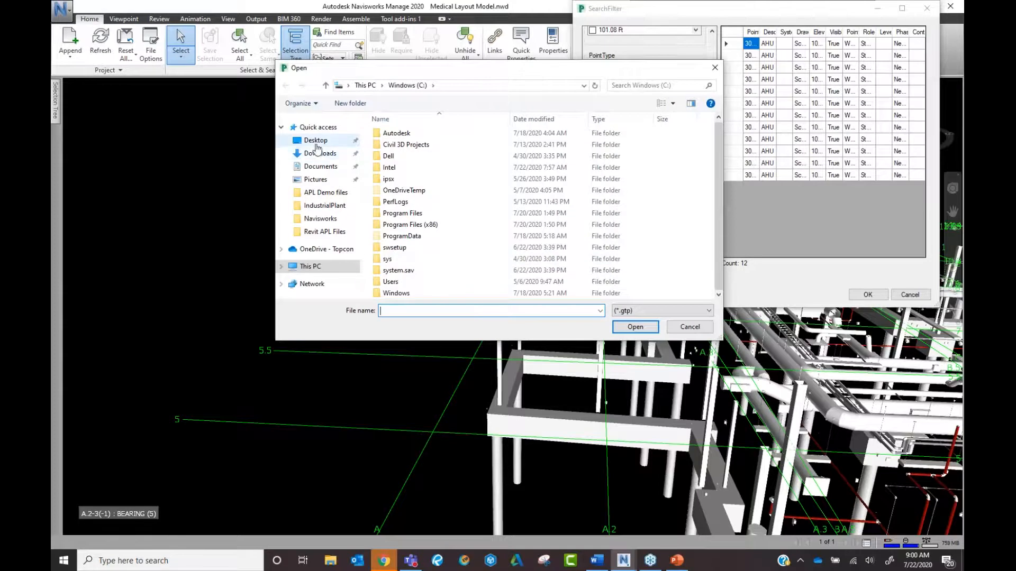
pyautogui.click(439, 272)
pyautogui.doubleClick(439, 272)
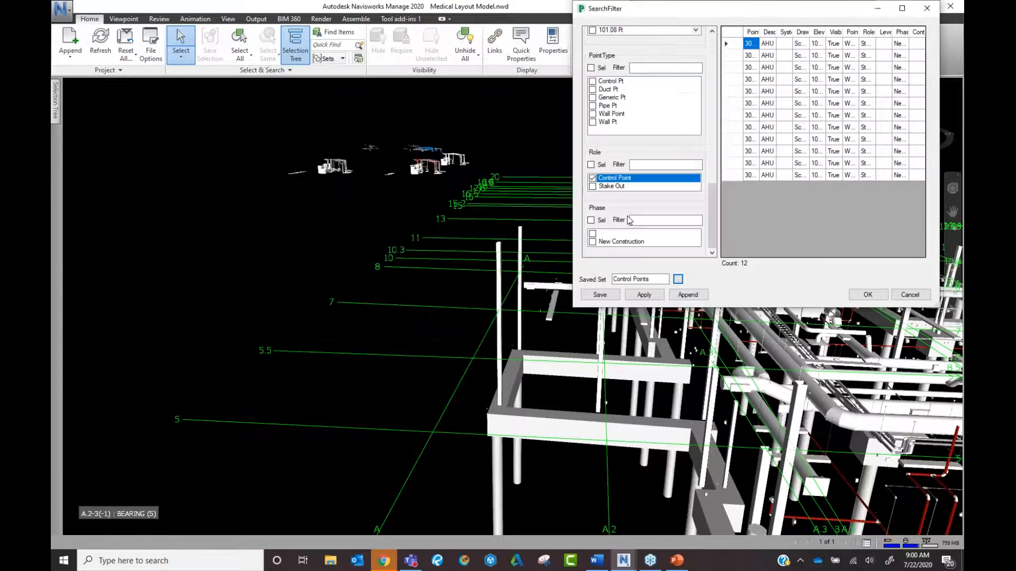
pyautogui.click(643, 295)
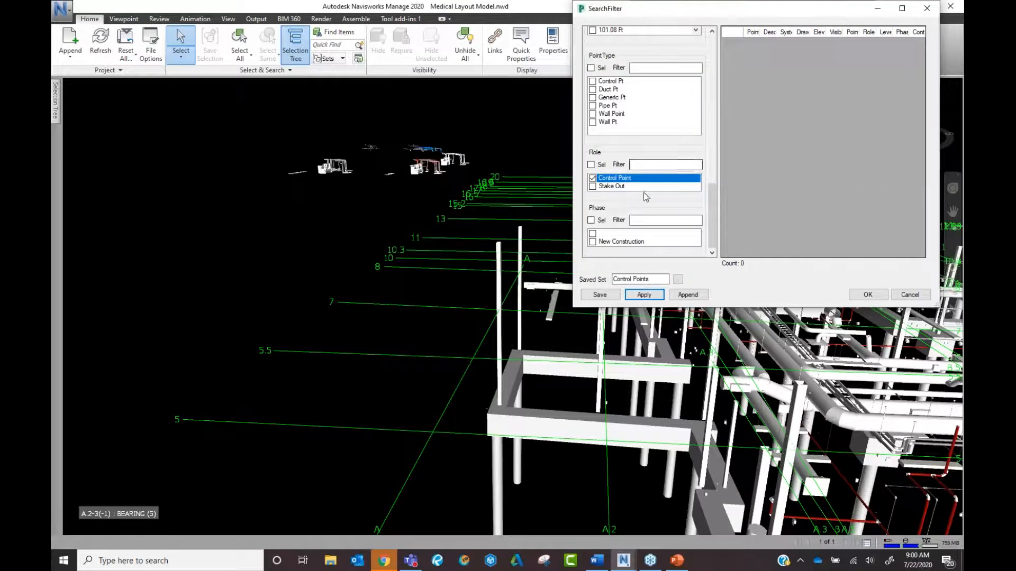
pyautogui.click(593, 179)
pyautogui.click(644, 295)
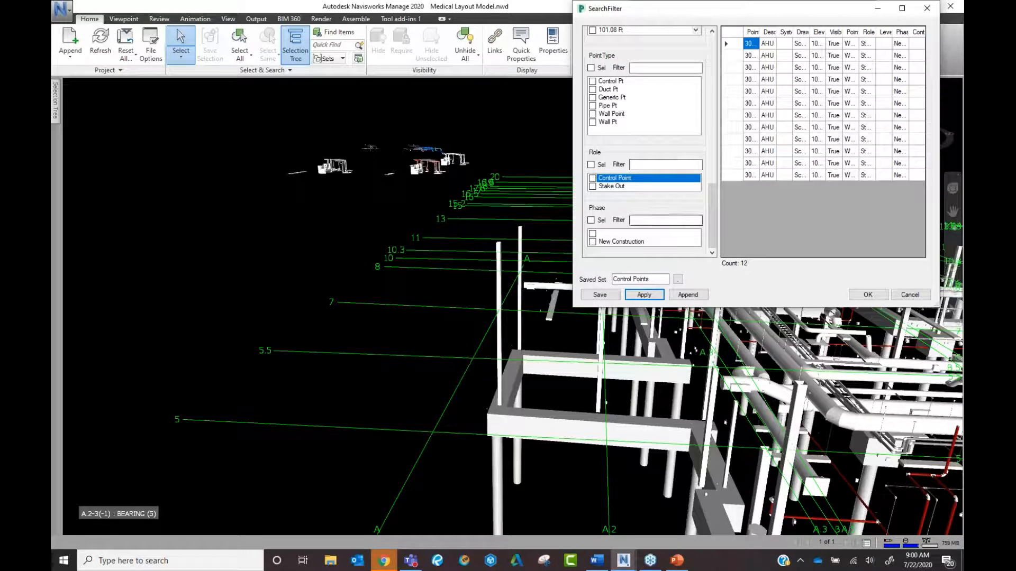
pyautogui.click(643, 295)
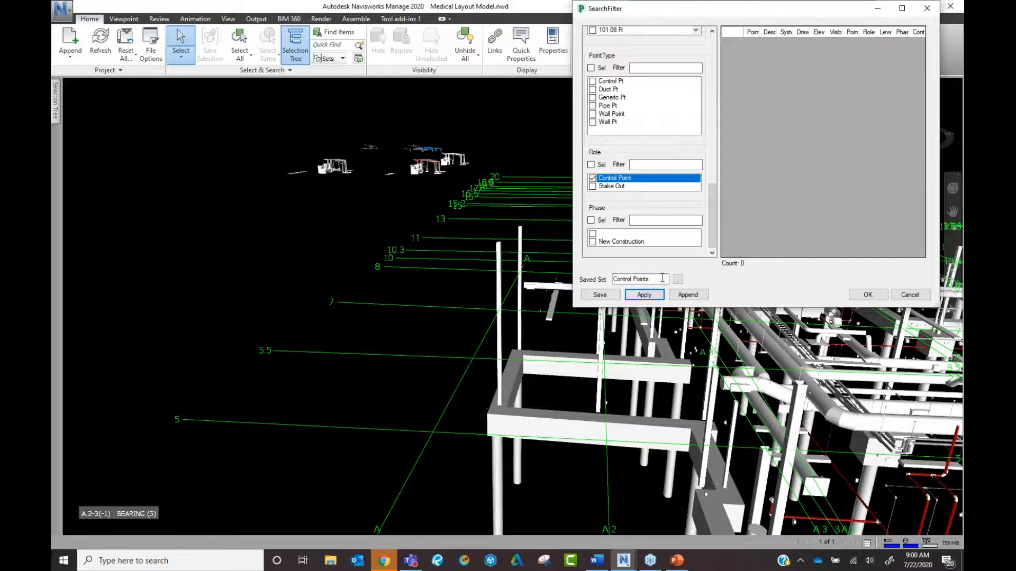
pyautogui.click(682, 294)
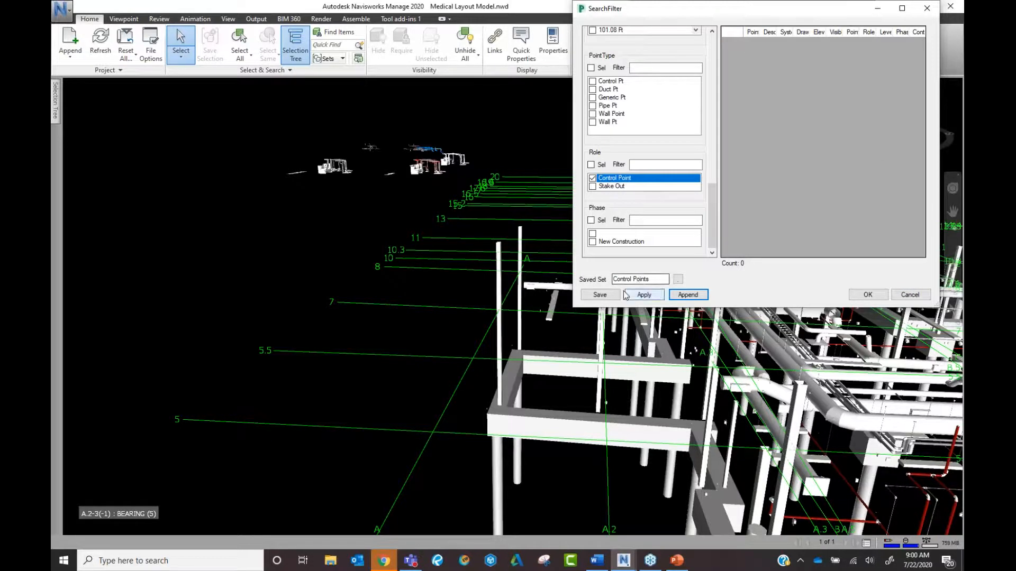
# Cancel saving a new filter set and close the search filter without changes.
pyautogui.click(600, 295)
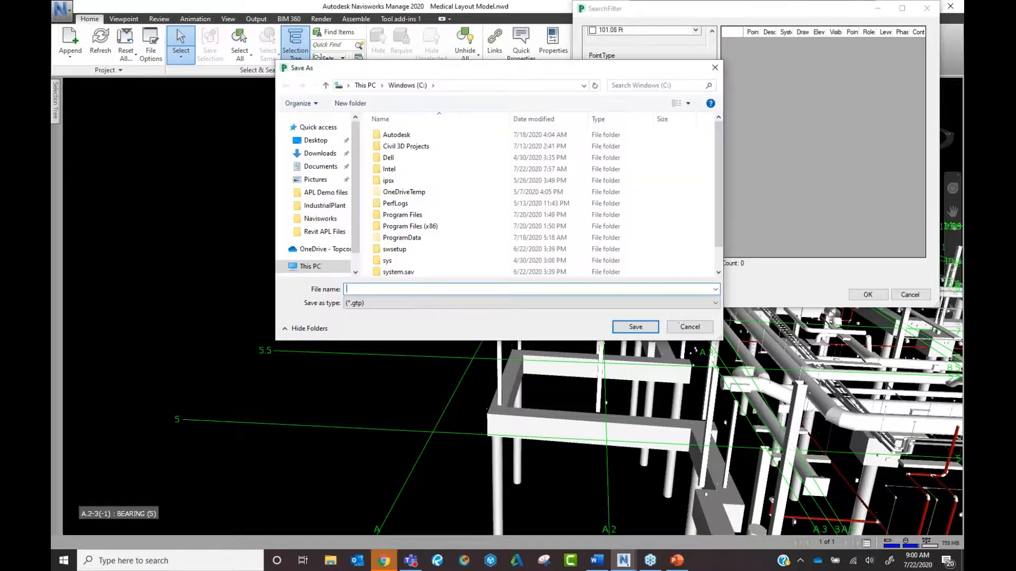
pyautogui.click(688, 327)
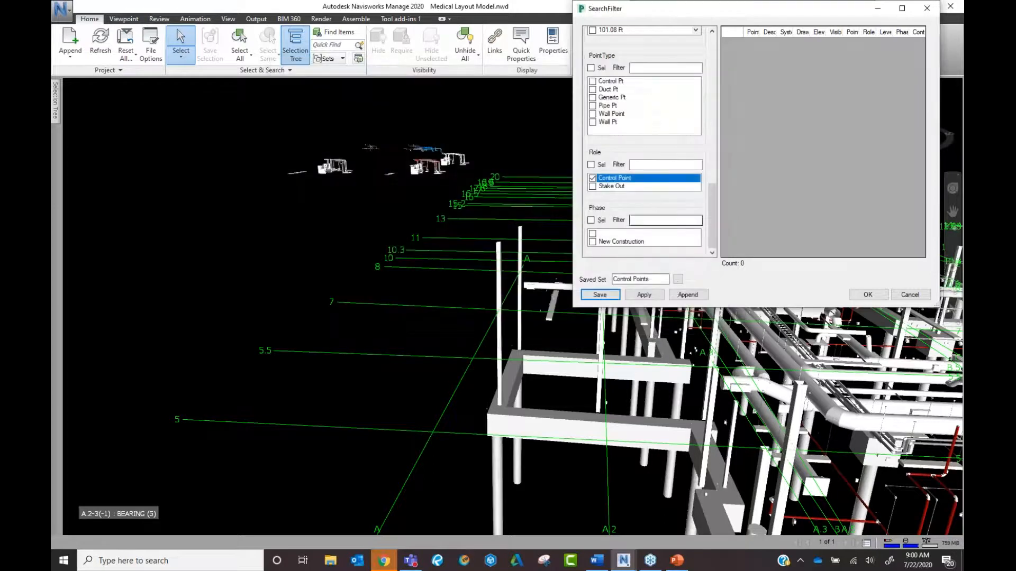
pyautogui.click(910, 295)
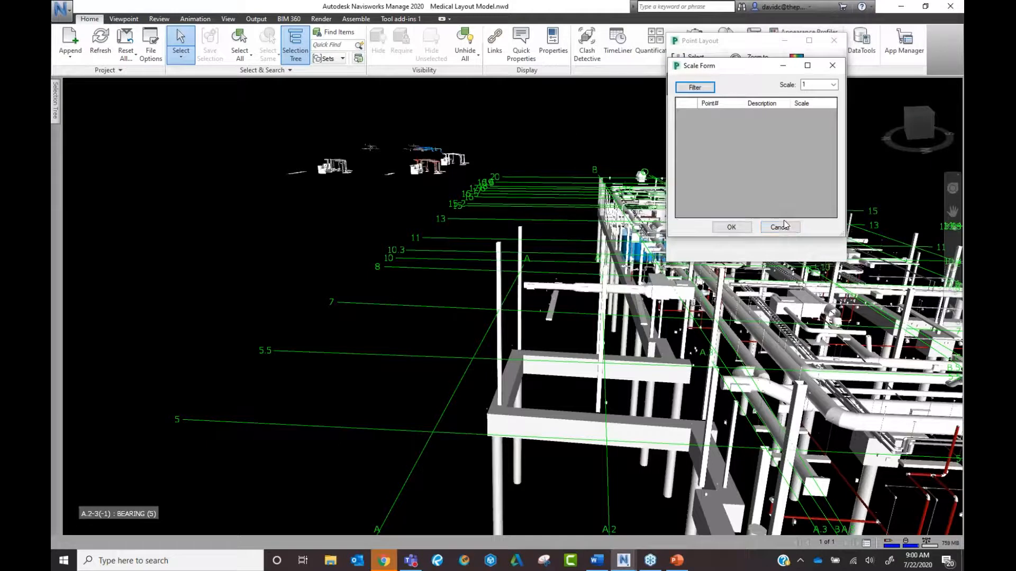
# Filter points by the Control Point role and accept all matches into the Scale Form.
pyautogui.click(695, 87)
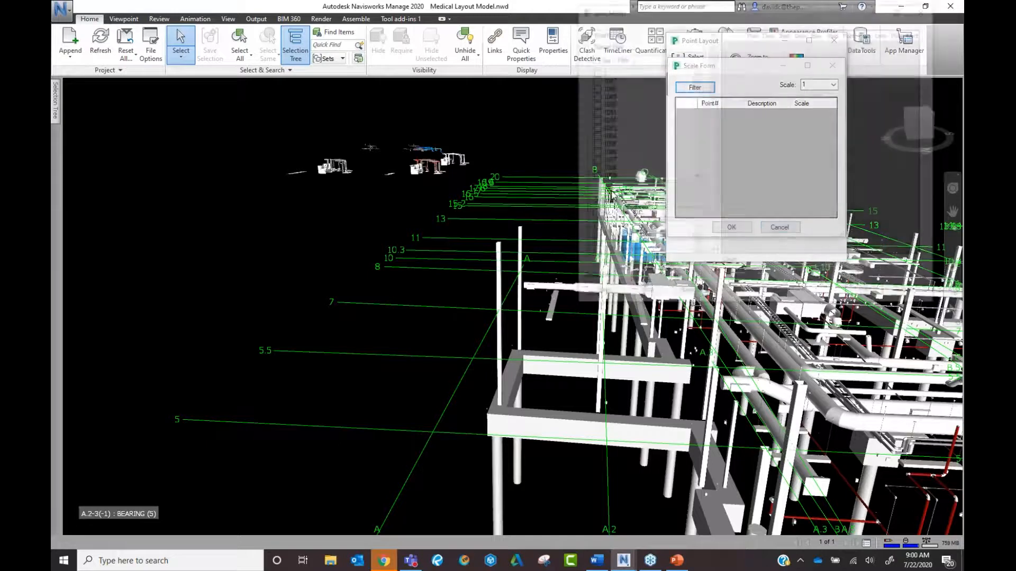
pyautogui.scroll(-10, 696, 197)
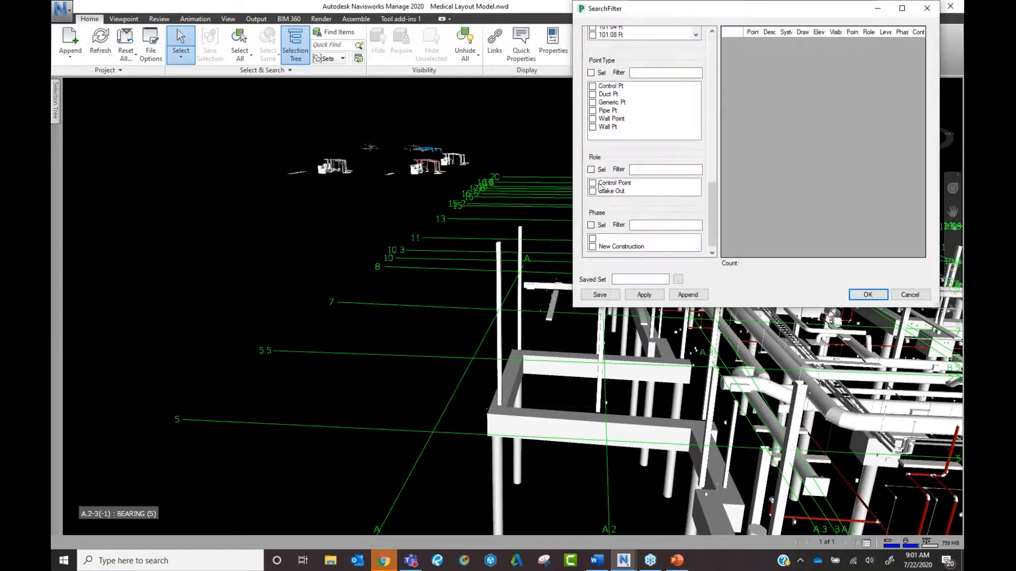
pyautogui.click(592, 183)
pyautogui.click(644, 295)
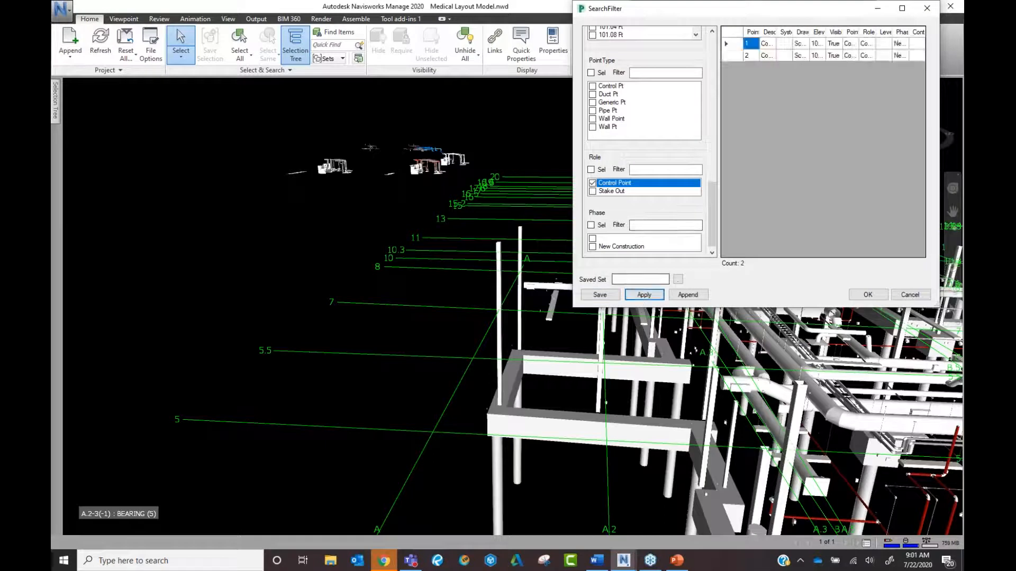
pyautogui.click(732, 32)
pyautogui.click(868, 295)
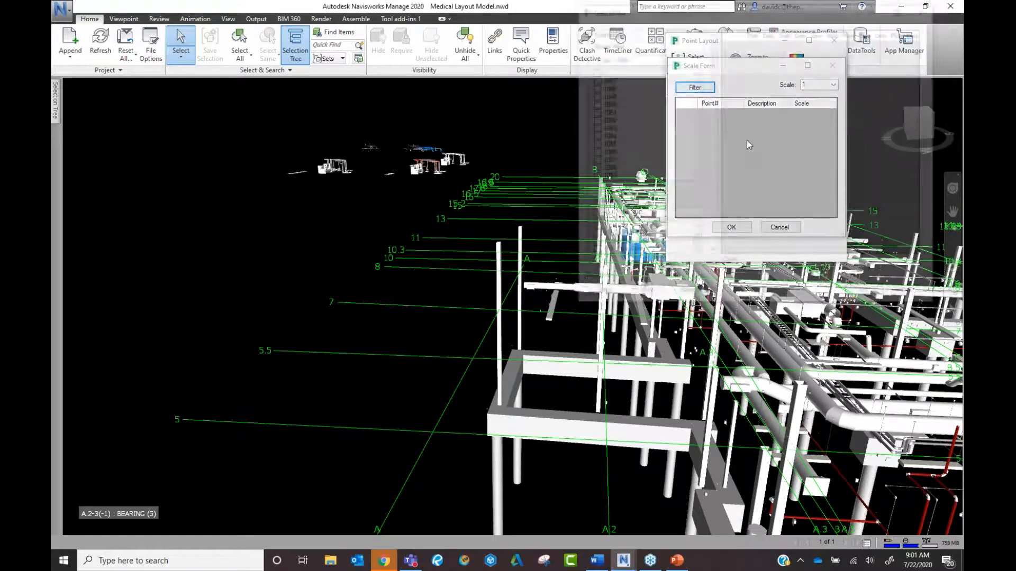
# Repeat the Control Point role filter, take both points and confirm the scale settings.
pyautogui.scroll(-8, 694, 195)
pyautogui.scroll(-5, 706, 202)
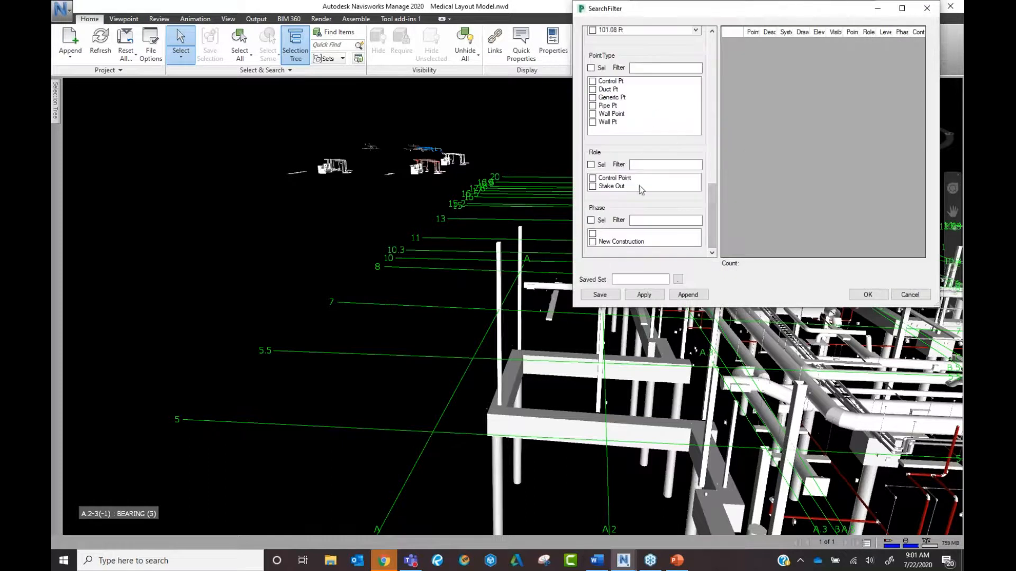
pyautogui.click(593, 179)
pyautogui.click(649, 297)
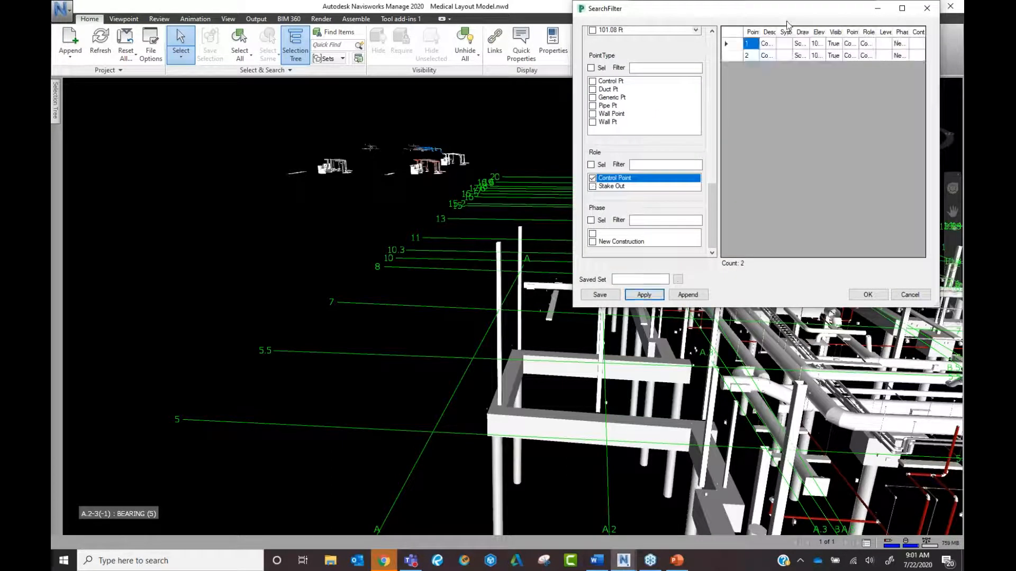
pyautogui.click(724, 32)
pyautogui.click(867, 295)
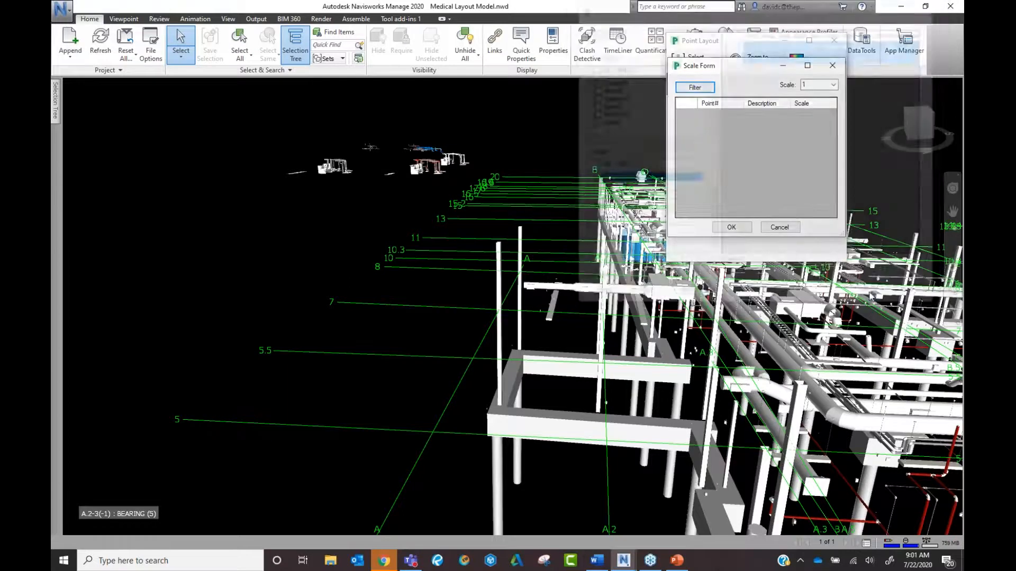
pyautogui.moveTo(748, 67); pyautogui.dragTo(492, 83)
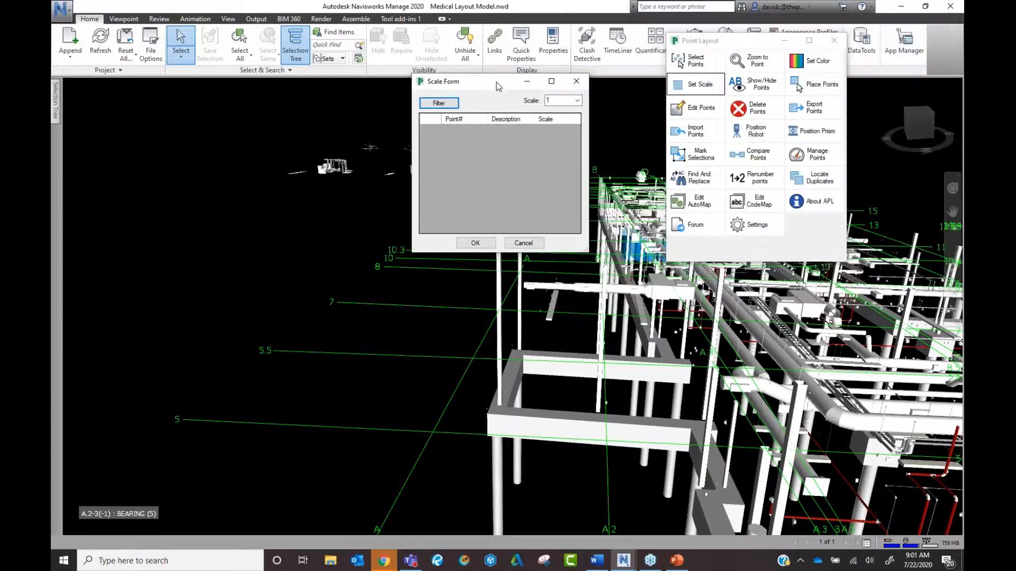
pyautogui.click(476, 243)
# Reopen the Scale Form and pick the two Control Point role points through the filter again.
pyautogui.click(699, 86)
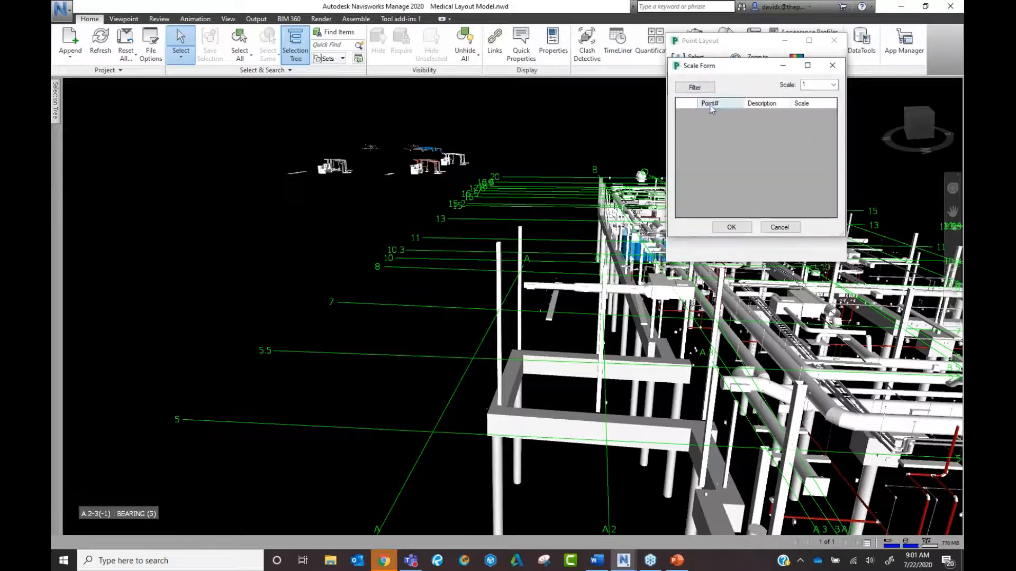
pyautogui.moveTo(685, 73); pyautogui.dragTo(551, 86)
pyautogui.click(331, 111)
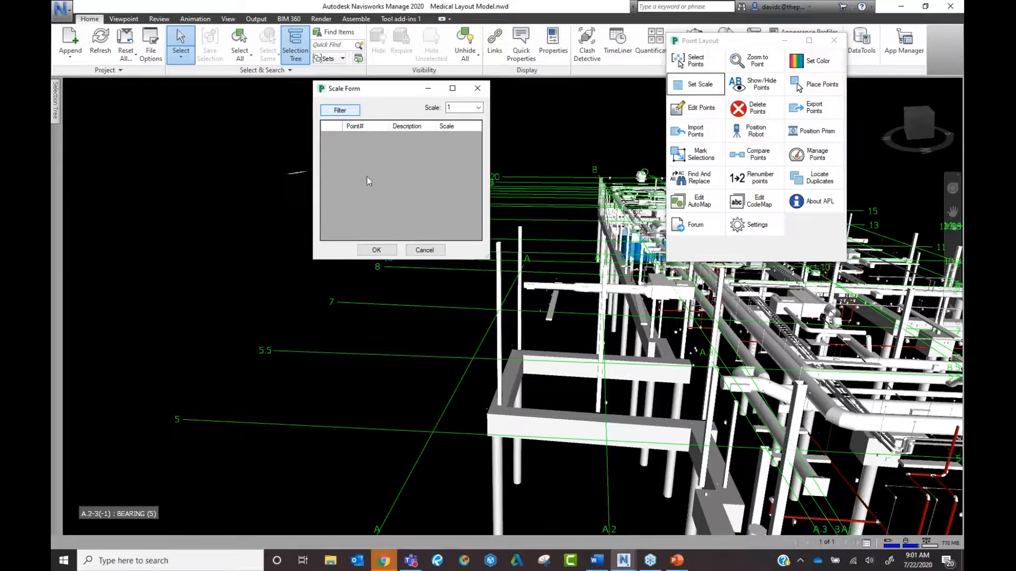
pyautogui.scroll(-5, 358, 204)
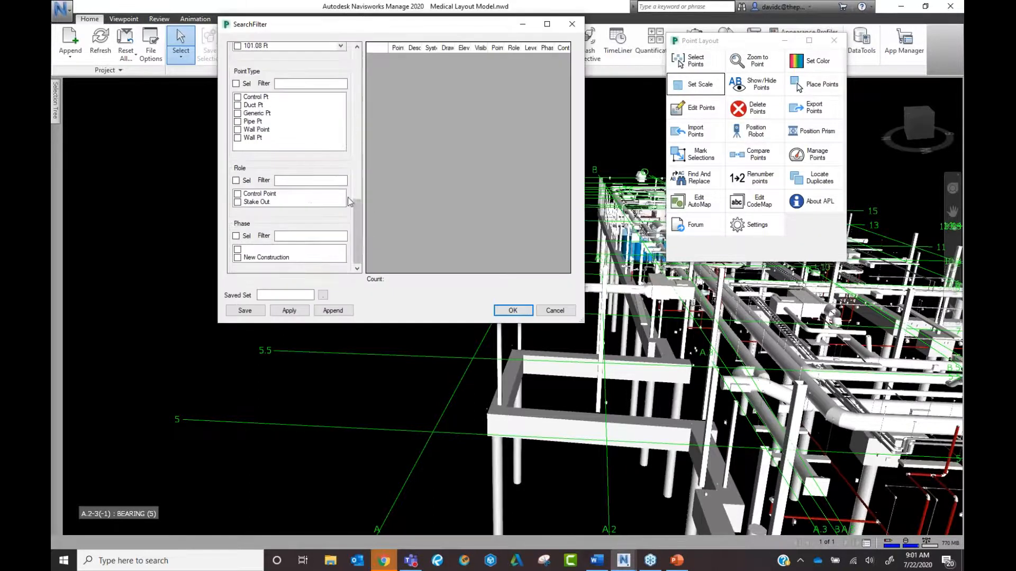
pyautogui.click(237, 194)
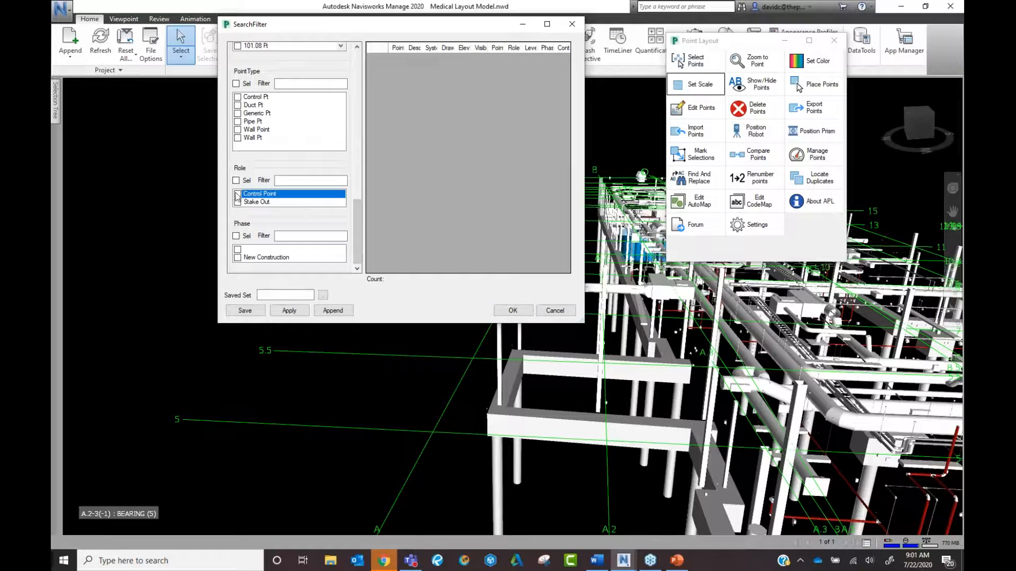
pyautogui.click(294, 310)
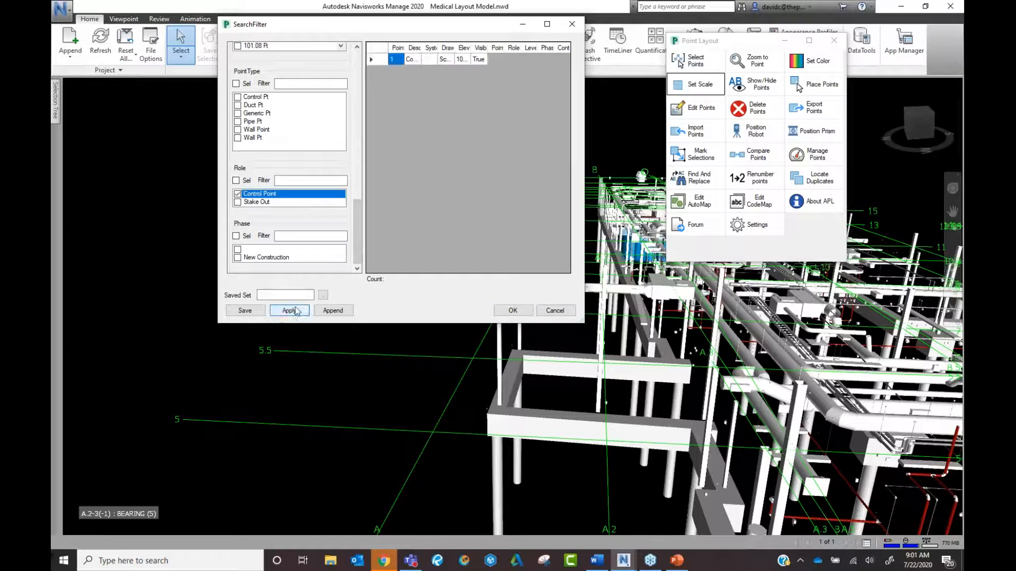
pyautogui.click(514, 311)
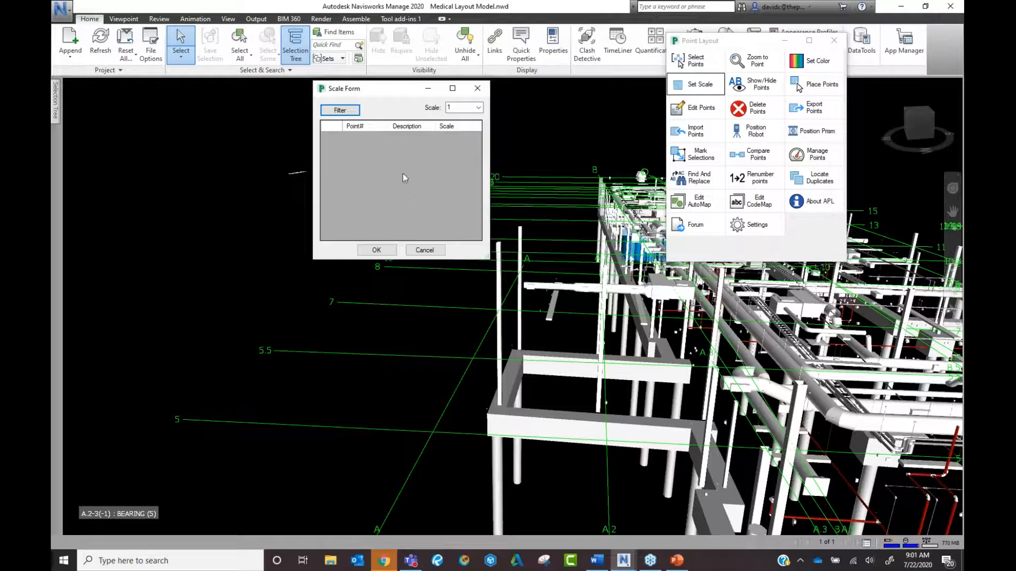
# Close the Scale Form and bring the view in close around gridlines A.2 and 3.
pyautogui.click(476, 89)
pyautogui.moveTo(614, 133); pyautogui.dragTo(400, 244, button='middle')
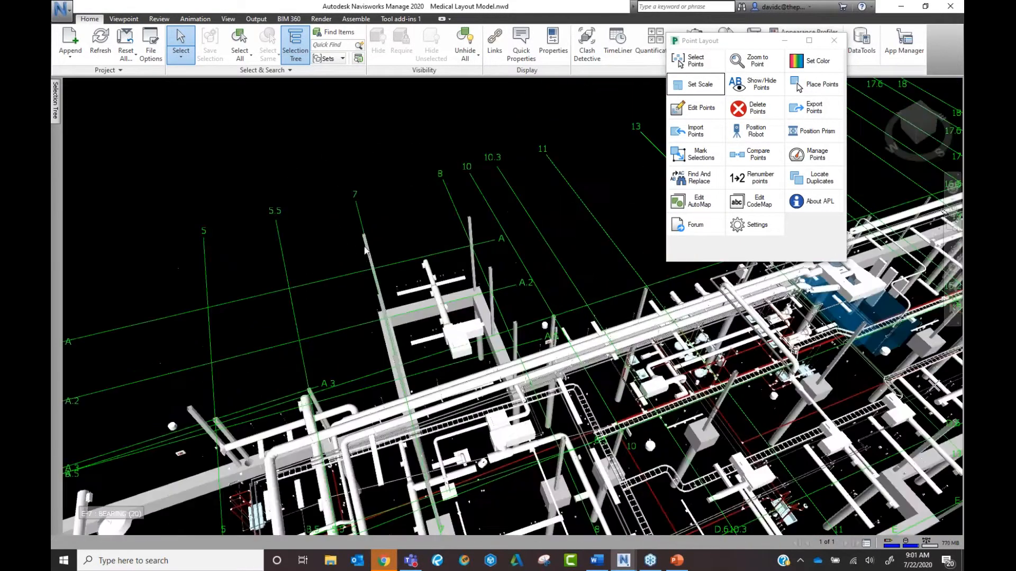
pyautogui.moveTo(317, 258); pyautogui.dragTo(429, 229, button='middle')
pyautogui.moveTo(296, 309); pyautogui.dragTo(477, 256, button='middle')
pyautogui.scroll(1, 478, 254)
pyautogui.moveTo(254, 324); pyautogui.dragTo(365, 287, button='middle')
pyautogui.moveTo(328, 353); pyautogui.dragTo(387, 399, button='middle')
pyautogui.scroll(3, 529, 368)
pyautogui.moveTo(585, 320); pyautogui.dragTo(427, 333, button='middle')
pyautogui.scroll(2, 477, 320)
pyautogui.scroll(-3, 426, 359)
pyautogui.scroll(-3, 425, 372)
pyautogui.moveTo(439, 391); pyautogui.dragTo(253, 332, button='middle')
pyautogui.scroll(-3, 346, 264)
pyautogui.scroll(-3, 254, 332)
pyautogui.moveTo(254, 331); pyautogui.dragTo(563, 317, button='middle')
pyautogui.moveTo(415, 424); pyautogui.dragTo(574, 481, button='middle')
pyautogui.scroll(3, 338, 223)
pyautogui.moveTo(339, 222); pyautogui.dragTo(389, 384, button='middle')
pyautogui.scroll(6, 487, 358)
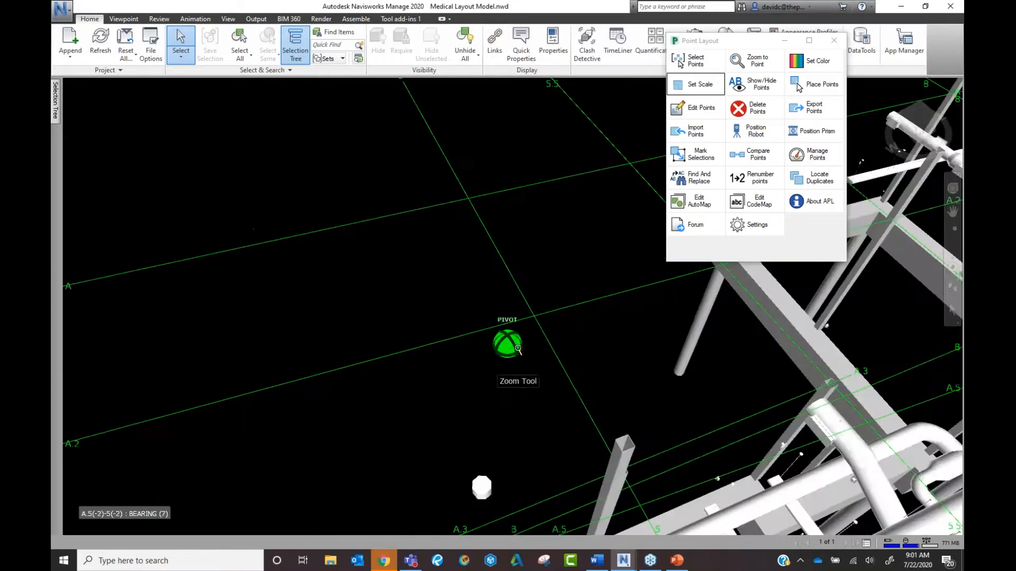
pyautogui.moveTo(517, 347); pyautogui.dragTo(680, 219, button='middle')
pyautogui.scroll(5, 258, 377)
pyautogui.moveTo(258, 376)
pyautogui.mouseDown(button='middle')
pyautogui.moveTo(291, 387)
pyautogui.moveTo(439, 324)
pyautogui.moveTo(415, 356)
pyautogui.moveTo(386, 366)
pyautogui.moveTo(445, 361)
pyautogui.moveTo(485, 341)
pyautogui.moveTo(396, 372)
pyautogui.mouseUp(button='middle')
pyautogui.scroll(-3, 476, 333)
pyautogui.scroll(-3, 386, 365)
pyautogui.scroll(-3, 399, 363)
pyautogui.scroll(-3, 486, 337)
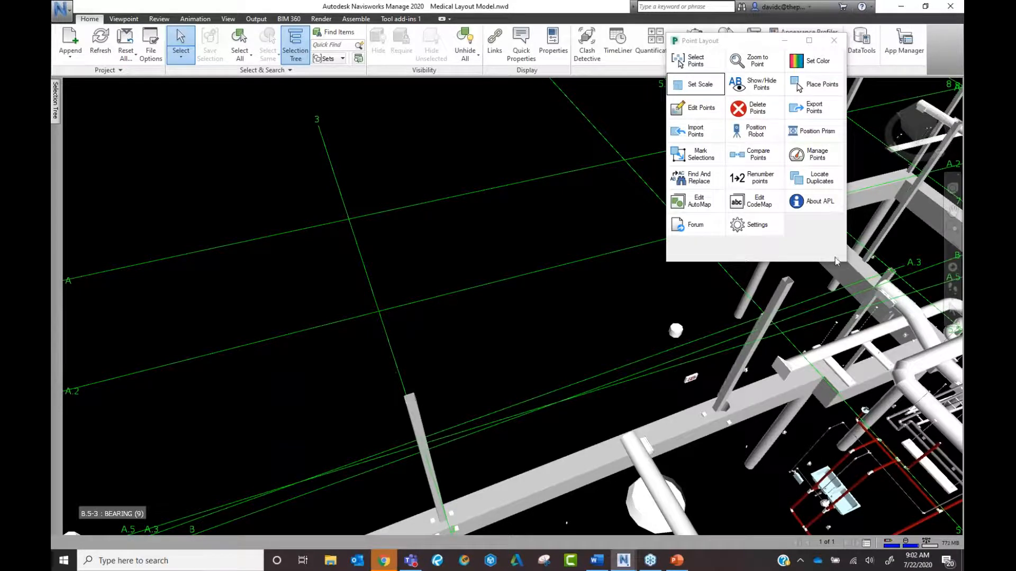
# Open Manage Points and list the points of the Control Pt point type.
pyautogui.click(815, 157)
pyautogui.moveTo(297, 26); pyautogui.dragTo(517, 91)
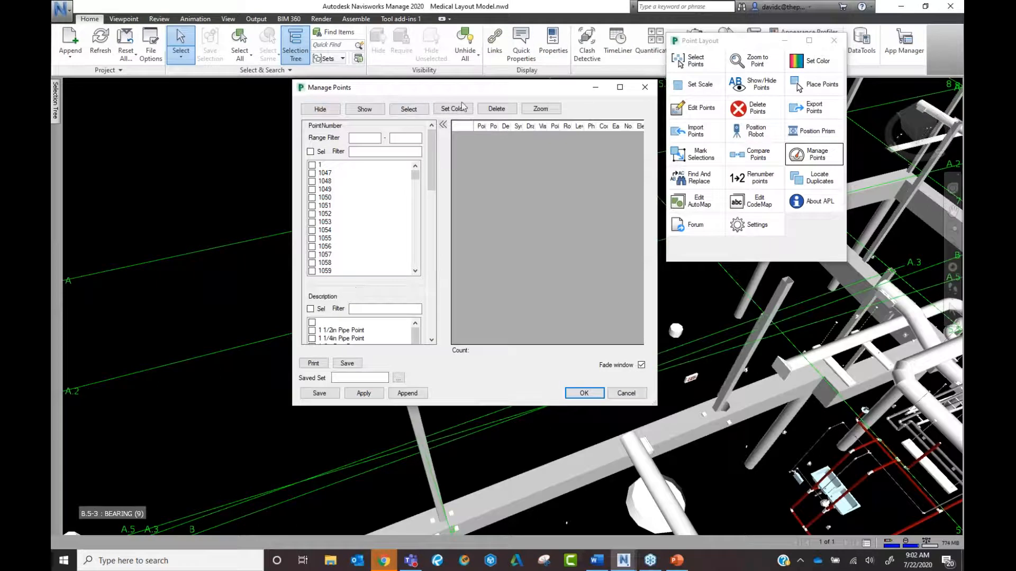
pyautogui.moveTo(433, 155); pyautogui.dragTo(427, 265)
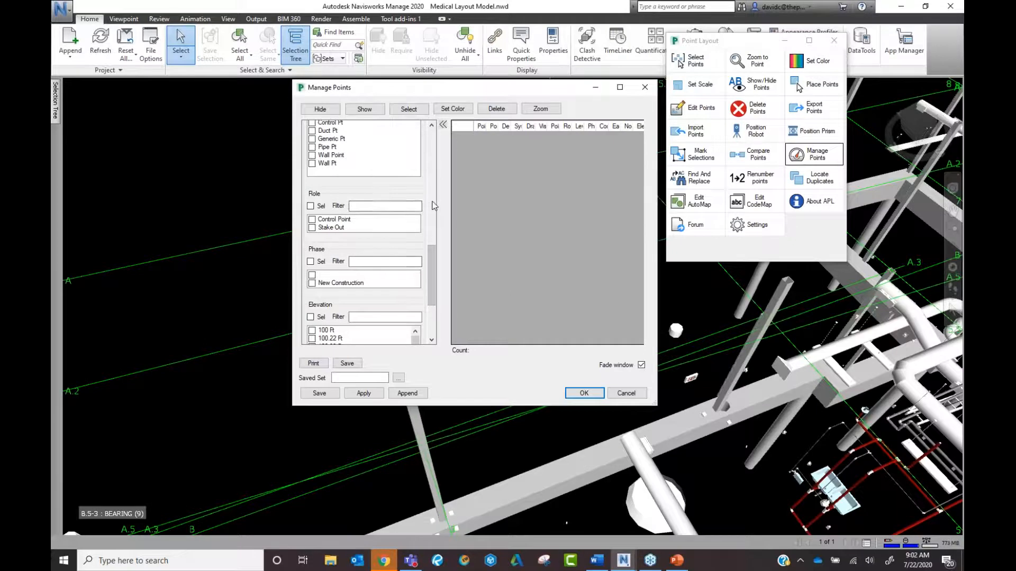
pyautogui.scroll(5, 433, 207)
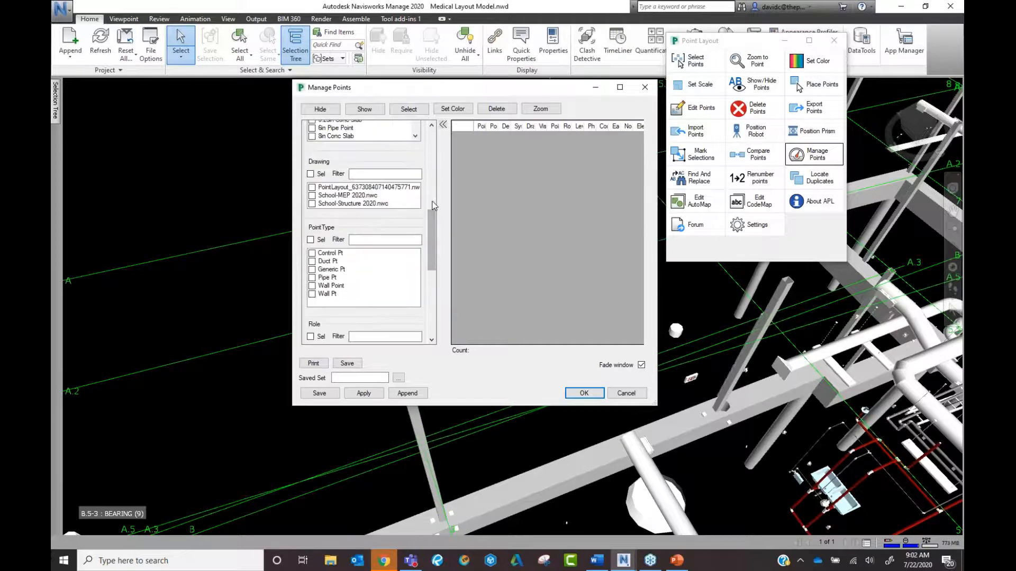
pyautogui.click(312, 253)
pyautogui.click(363, 393)
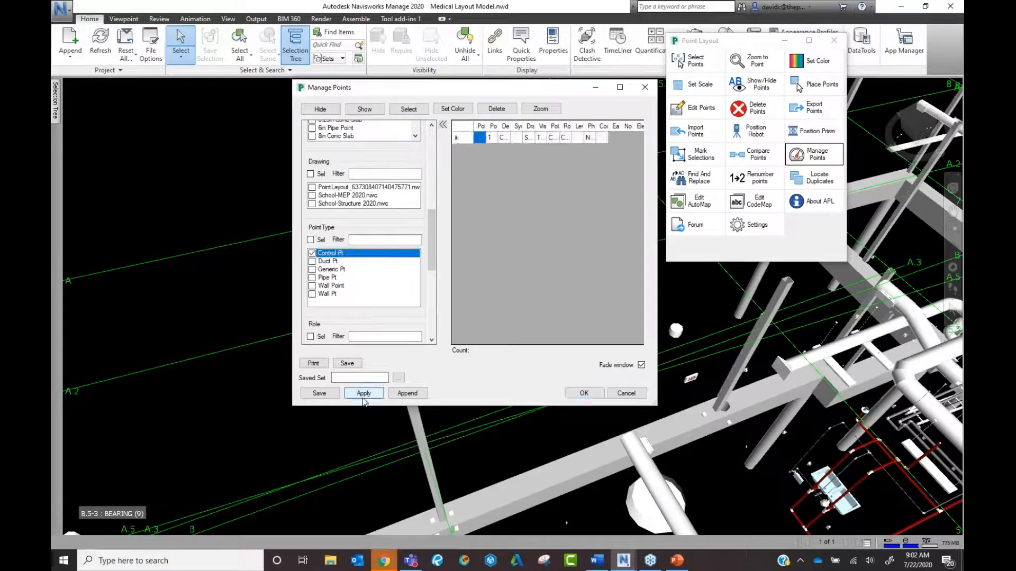
# Colour both Control Pt points green, show them in the model, and close the manager.
pyautogui.click(460, 129)
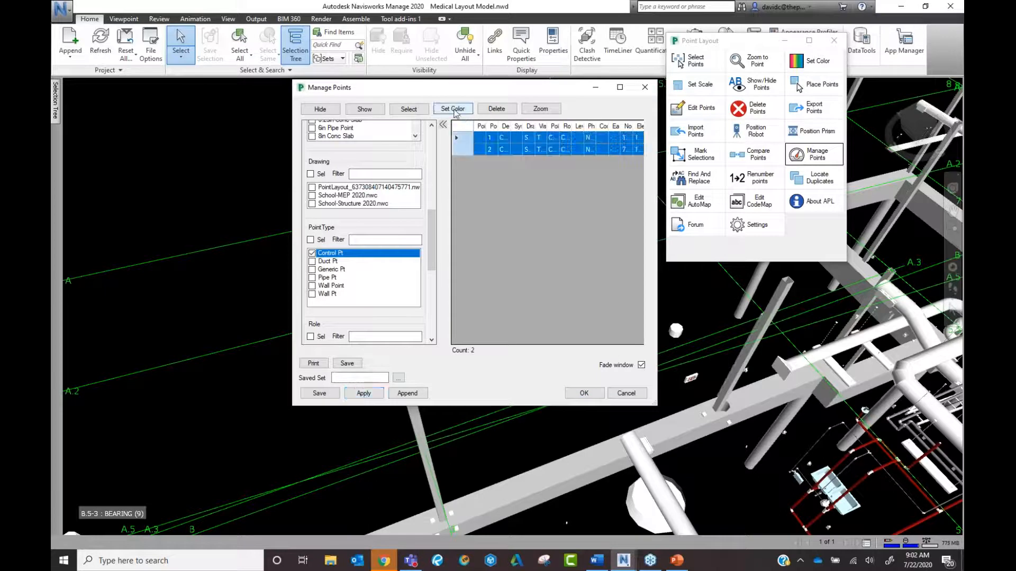
pyautogui.click(454, 109)
pyautogui.click(485, 181)
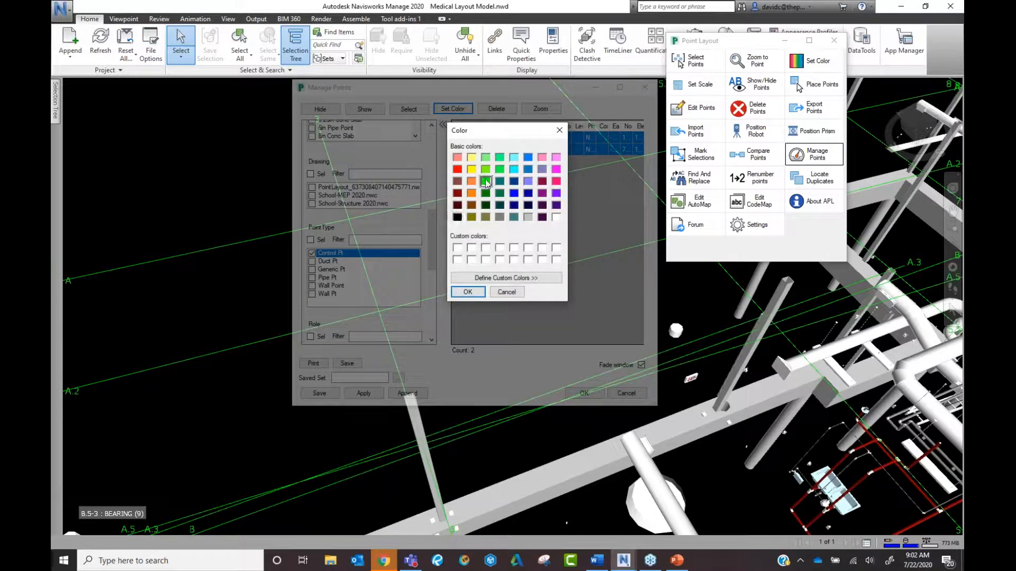
pyautogui.click(476, 292)
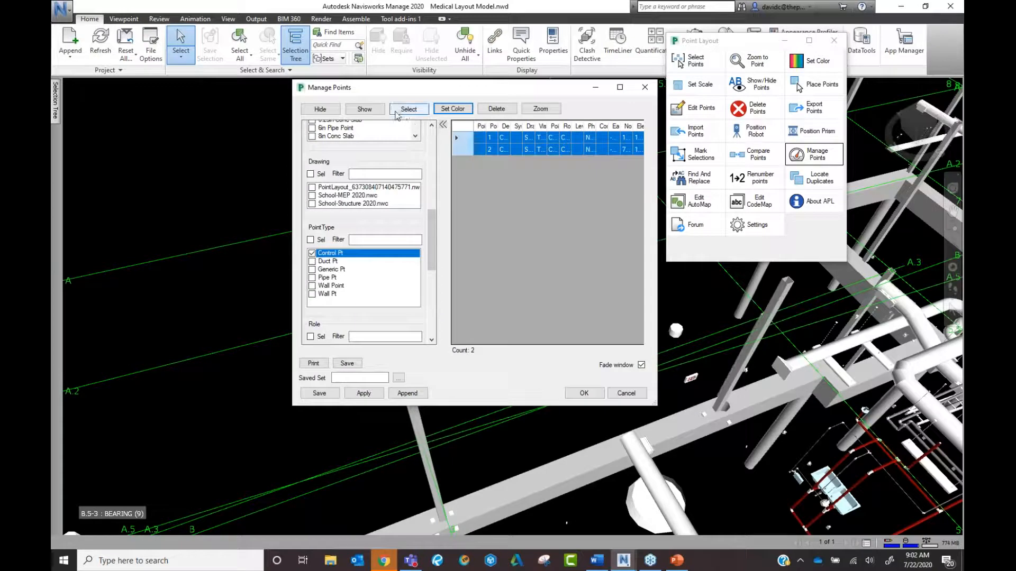
pyautogui.click(374, 111)
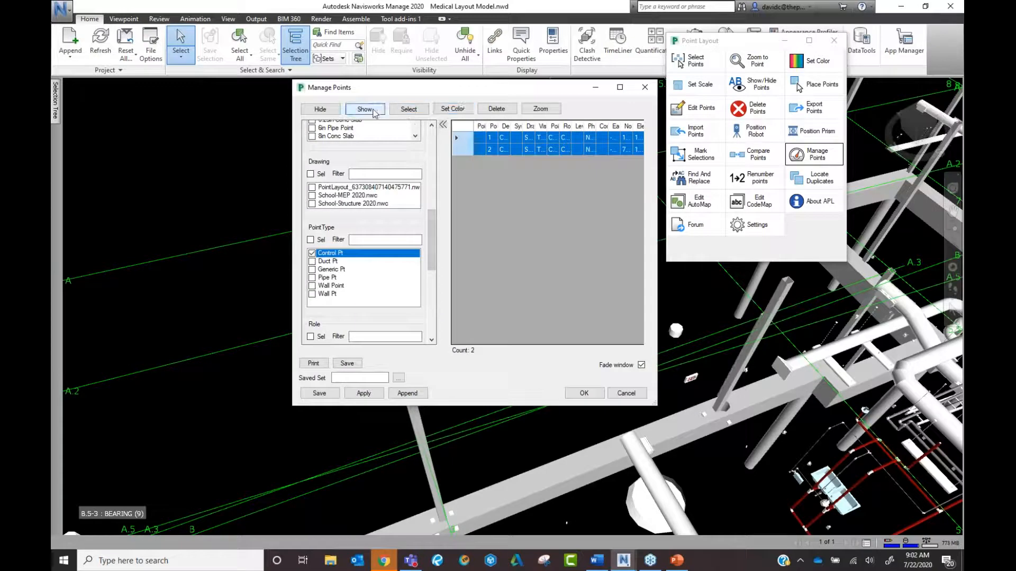
pyautogui.click(583, 393)
pyautogui.scroll(5, 651, 303)
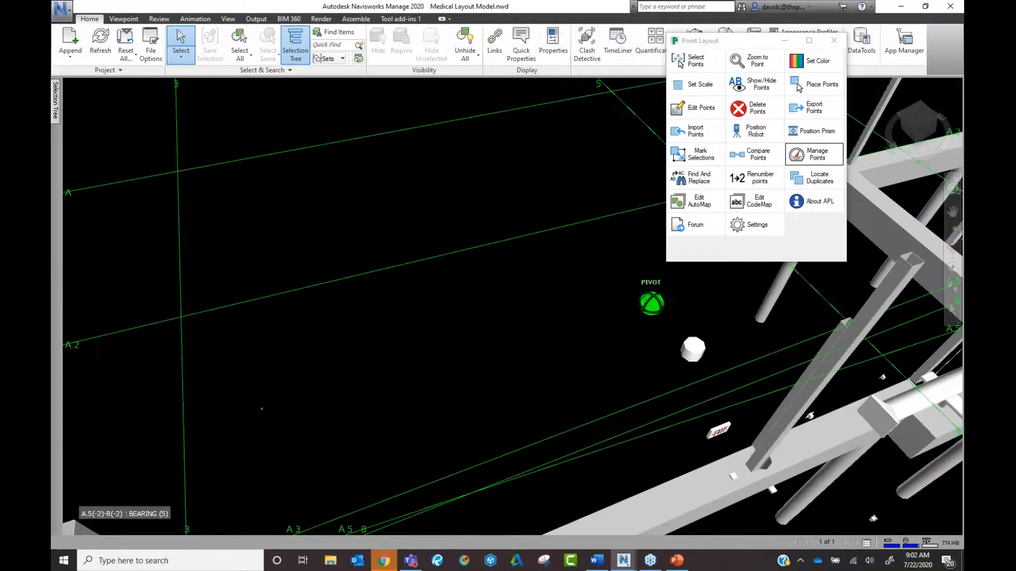
# Reopen Manage Points and list the Control Pt points, dismissing the no-selection message.
pyautogui.scroll(-2, 297, 384)
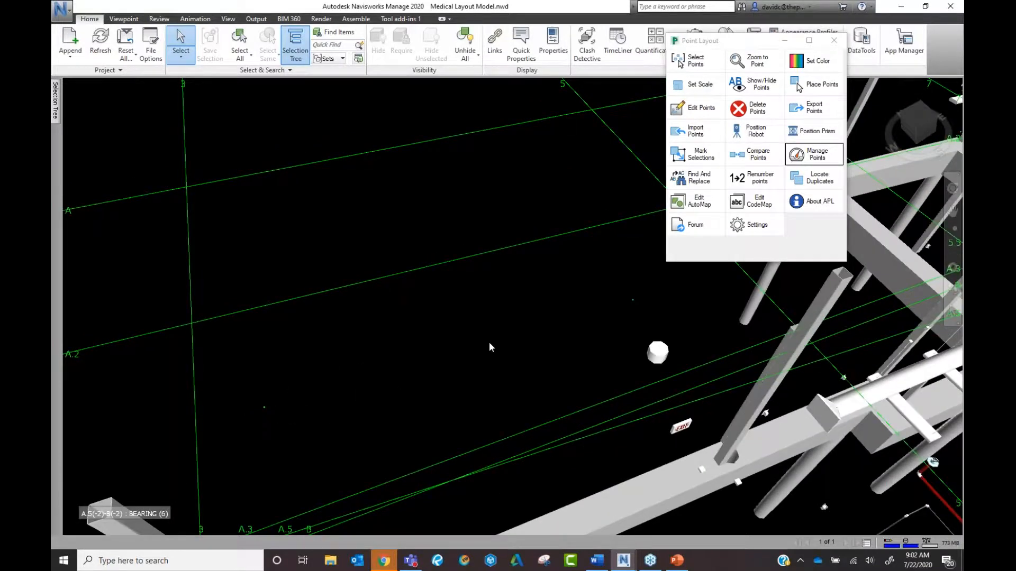
pyautogui.click(815, 154)
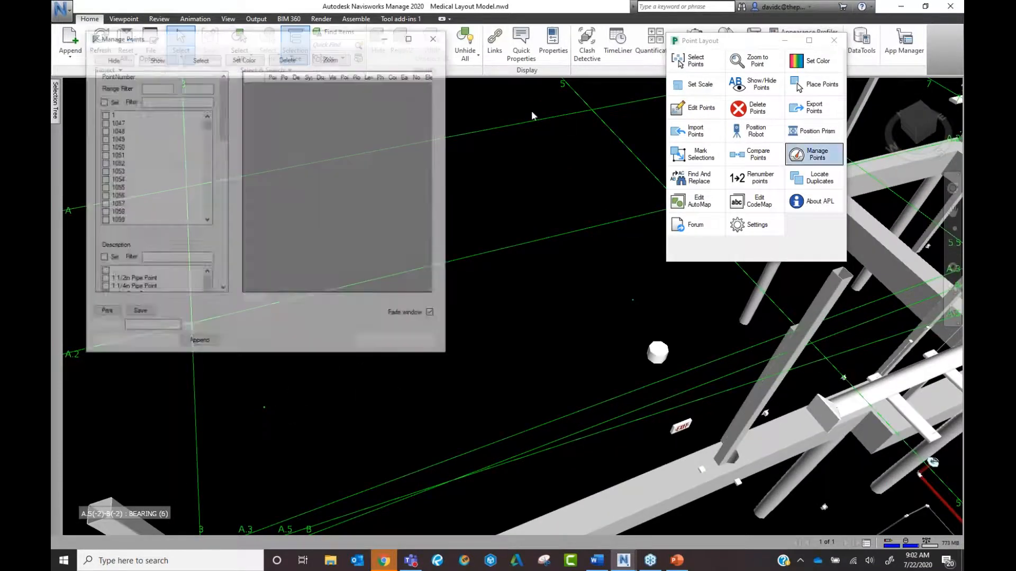
pyautogui.scroll(-6, 225, 193)
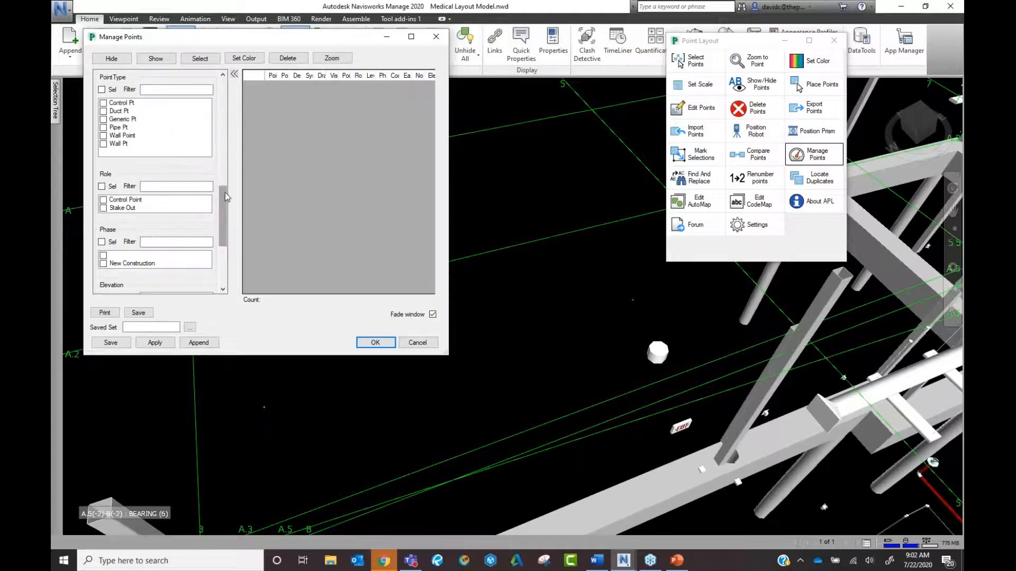
pyautogui.click(104, 103)
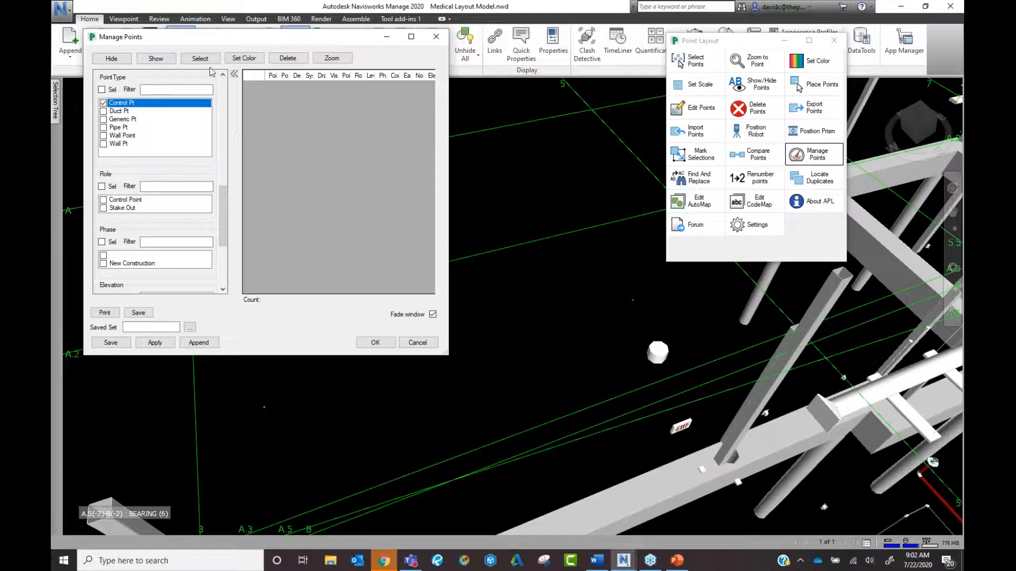
pyautogui.click(155, 58)
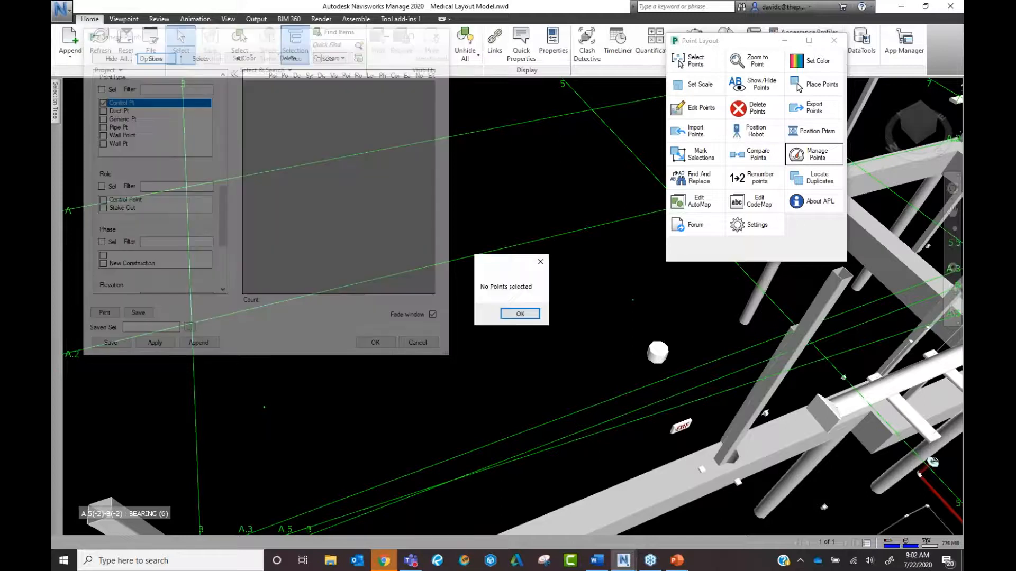
pyautogui.click(521, 314)
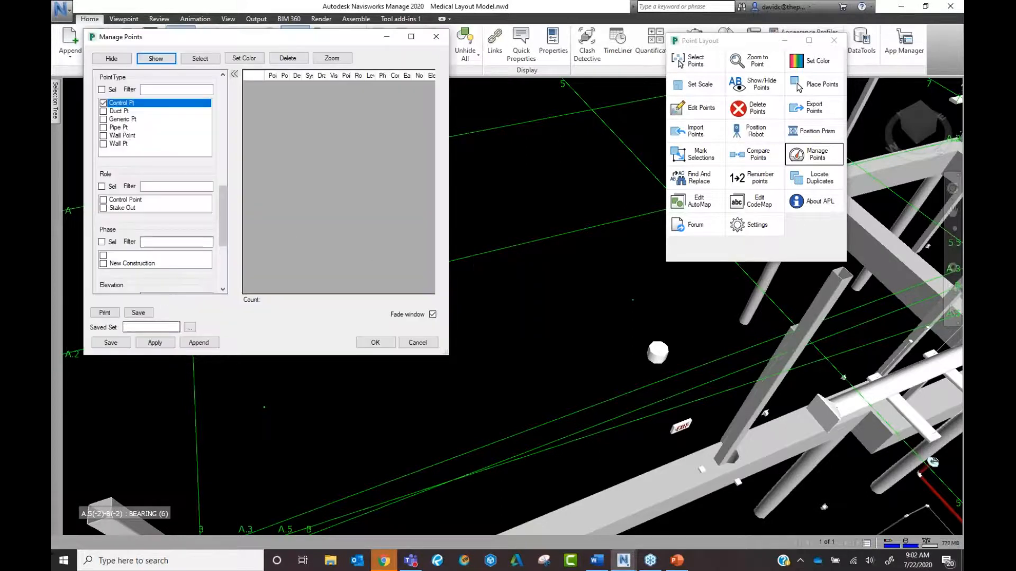
pyautogui.click(155, 343)
# Show, select and hide the two Control Pt points in the model, dismissing the one-item warning.
pyautogui.click(156, 59)
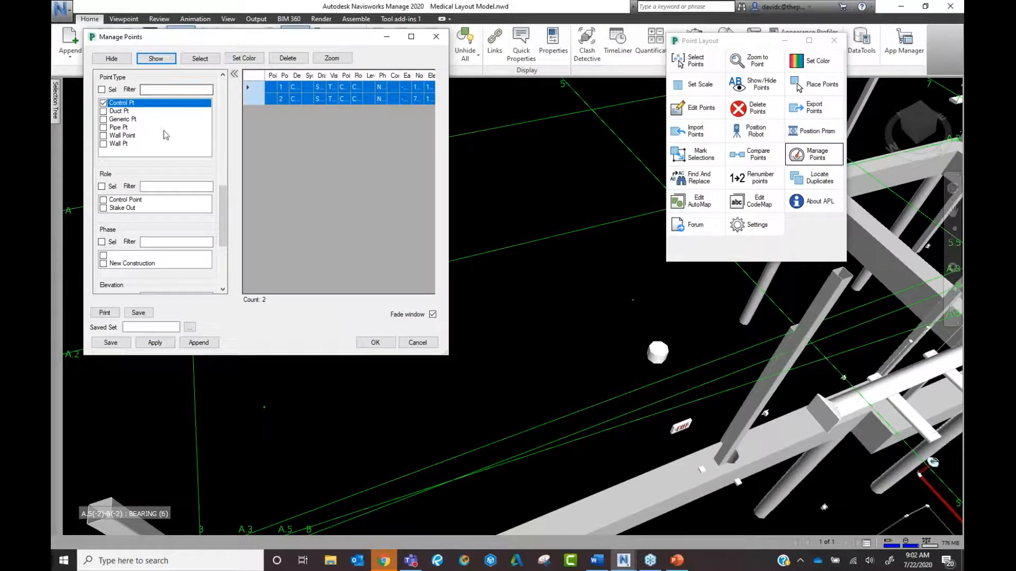
pyautogui.click(207, 60)
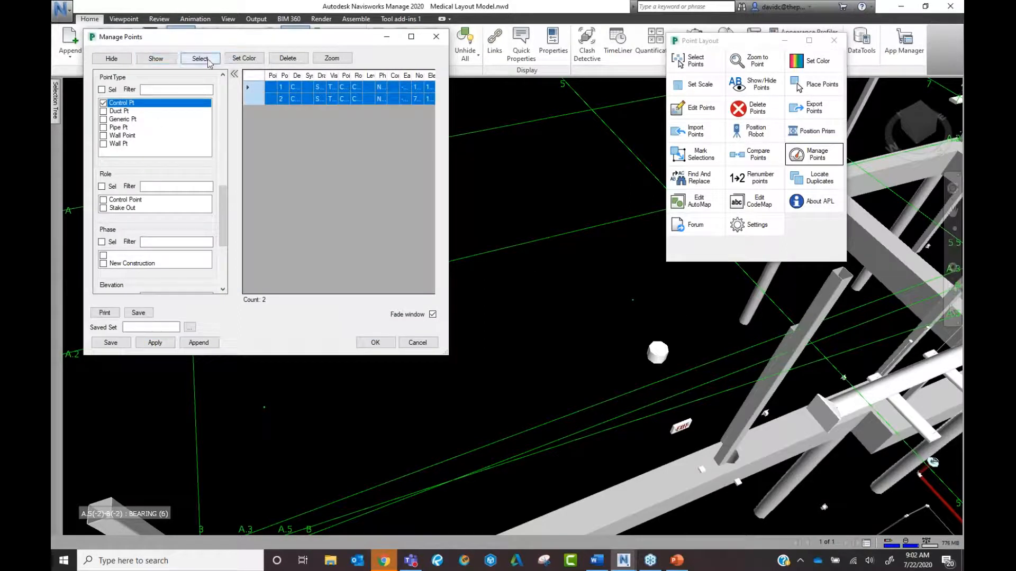
pyautogui.click(117, 63)
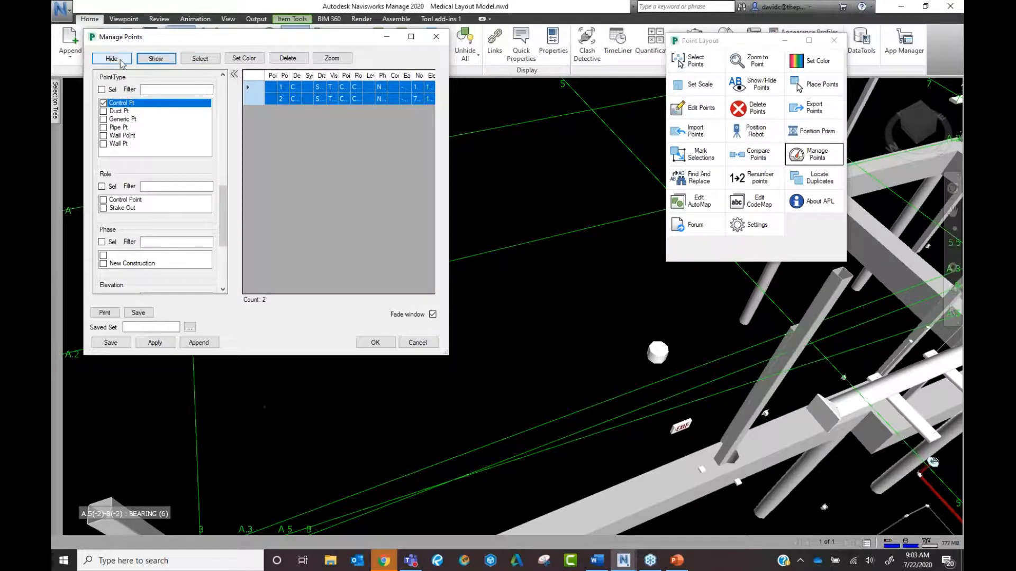
pyautogui.click(161, 62)
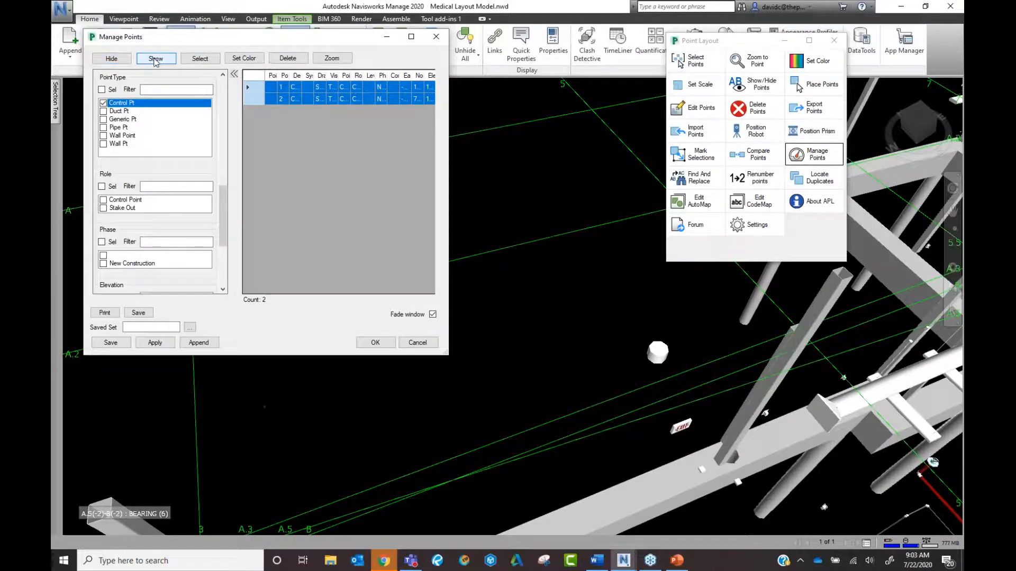
pyautogui.click(112, 59)
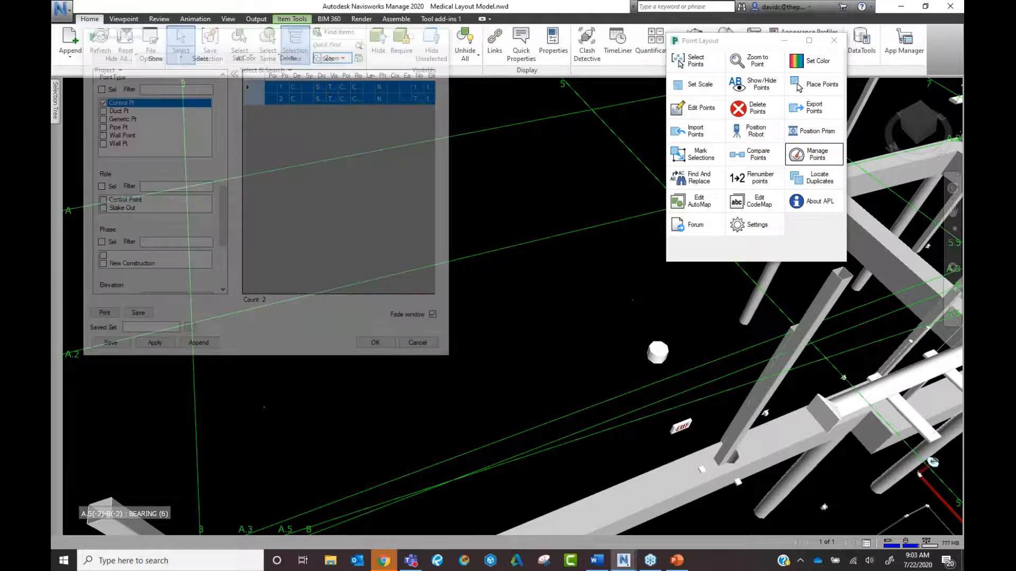
pyautogui.click(538, 313)
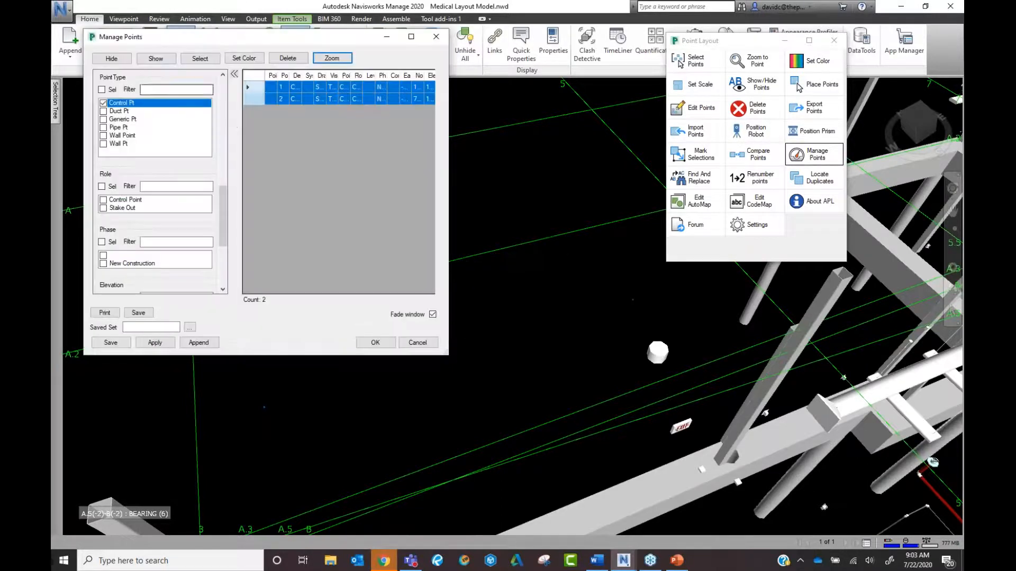
# Select only point 1 and zoom the view to it, then click the Point Type filter box.
pyautogui.click(260, 88)
pyautogui.click(332, 58)
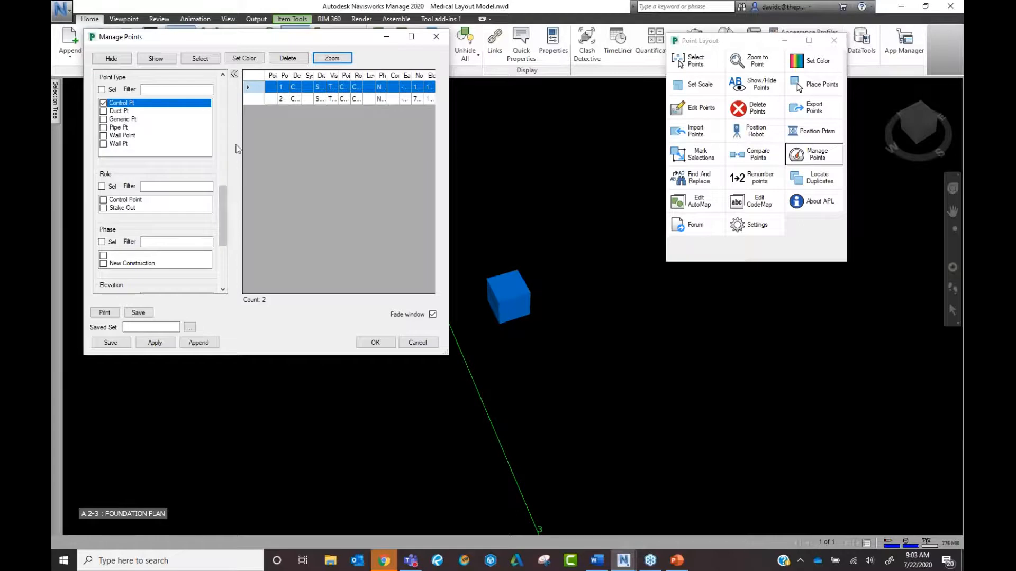
pyautogui.scroll(5, 227, 126)
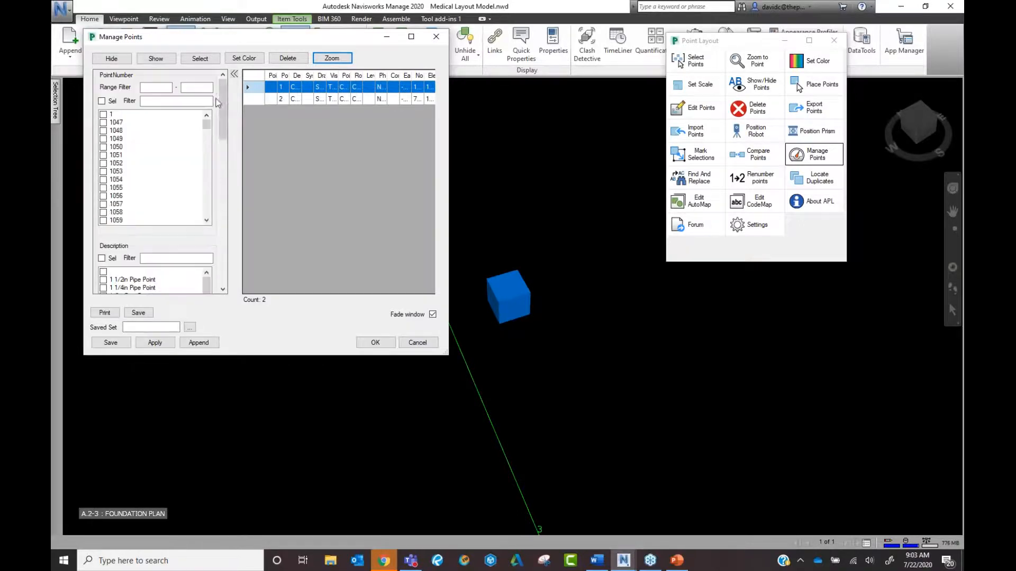
pyautogui.scroll(-2, 223, 125)
pyautogui.scroll(-3, 223, 125)
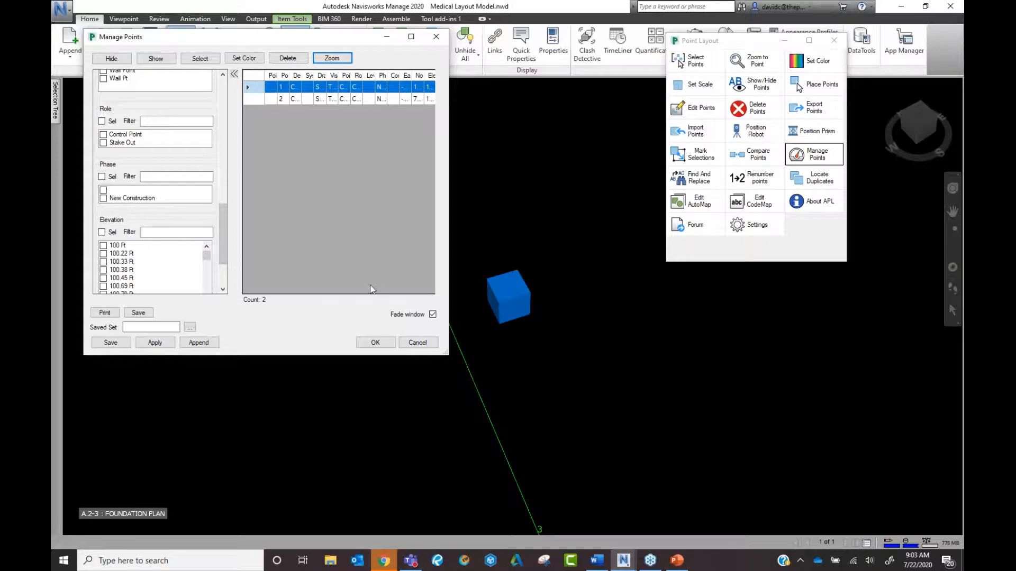
pyautogui.scroll(-3, 186, 223)
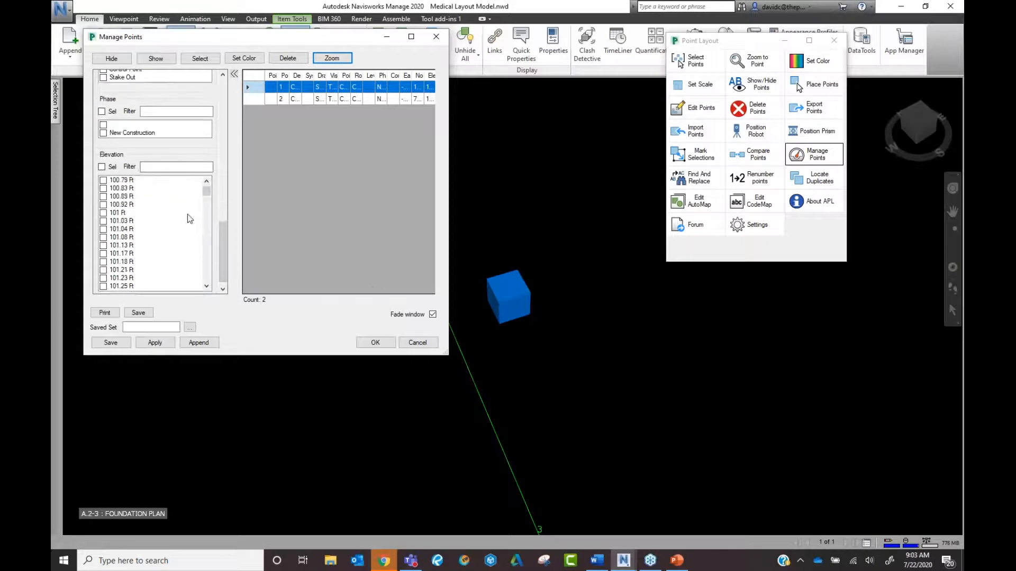
pyautogui.scroll(5, 217, 110)
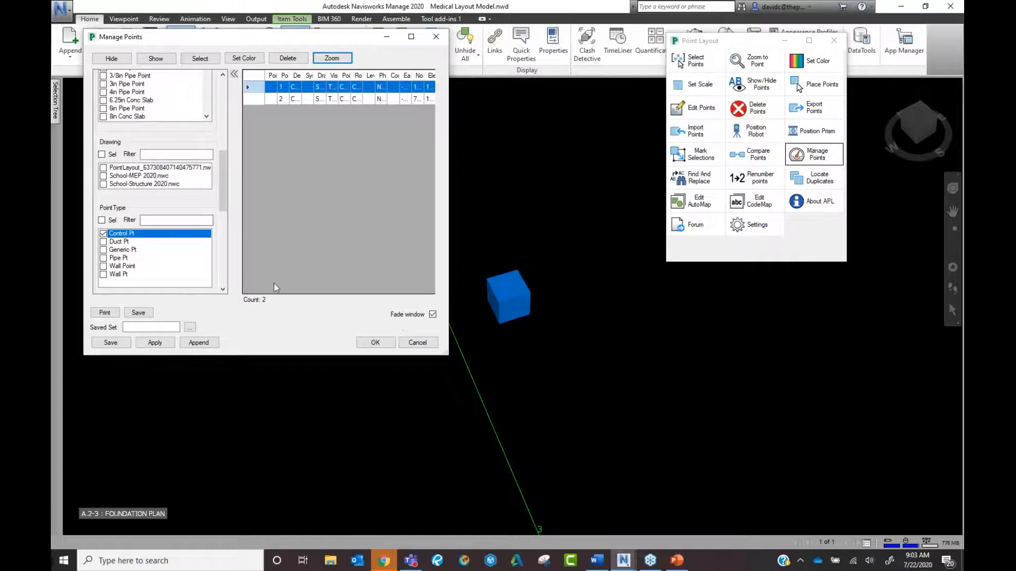
pyautogui.click(154, 218)
# Cancel Manage Points, clear the point selection, and zoom out to show the frame and piping.
pyautogui.click(418, 343)
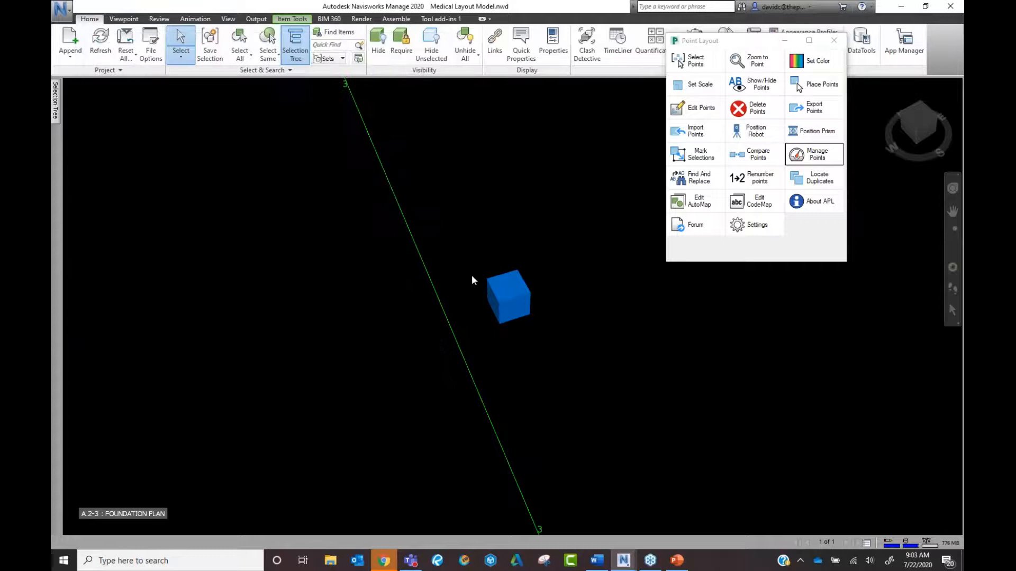
pyautogui.click(644, 301)
pyautogui.scroll(-3, 643, 301)
pyautogui.scroll(-4, 644, 302)
pyautogui.moveTo(644, 301); pyautogui.dragTo(575, 324, button='middle')
pyautogui.scroll(-2, 575, 324)
pyautogui.scroll(4, 575, 324)
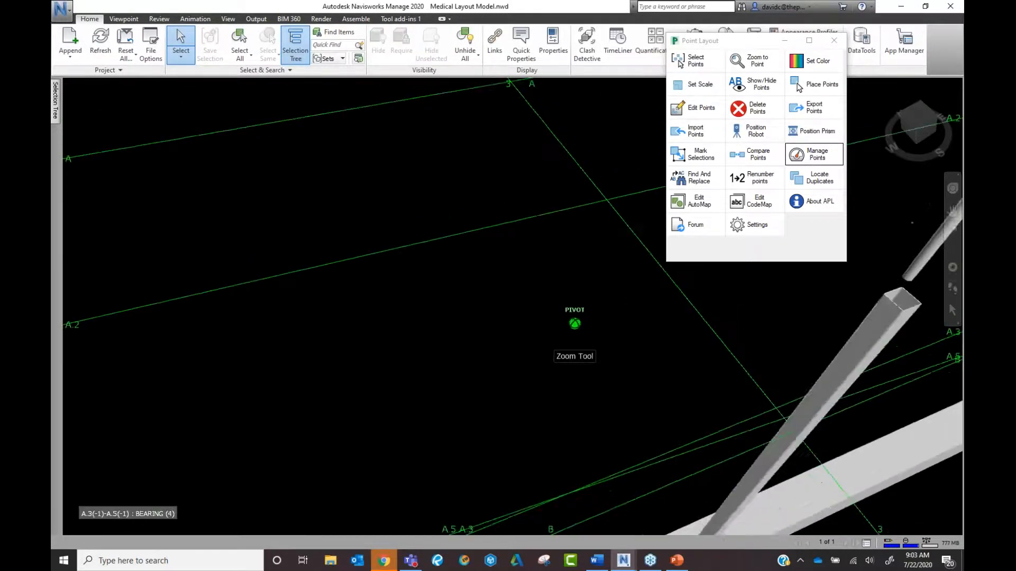
pyautogui.scroll(4, 354, 358)
pyautogui.moveTo(356, 379)
pyautogui.mouseDown(button='middle')
pyautogui.moveTo(318, 386)
pyautogui.moveTo(419, 352)
pyautogui.moveTo(349, 366)
pyautogui.mouseUp(button='middle')
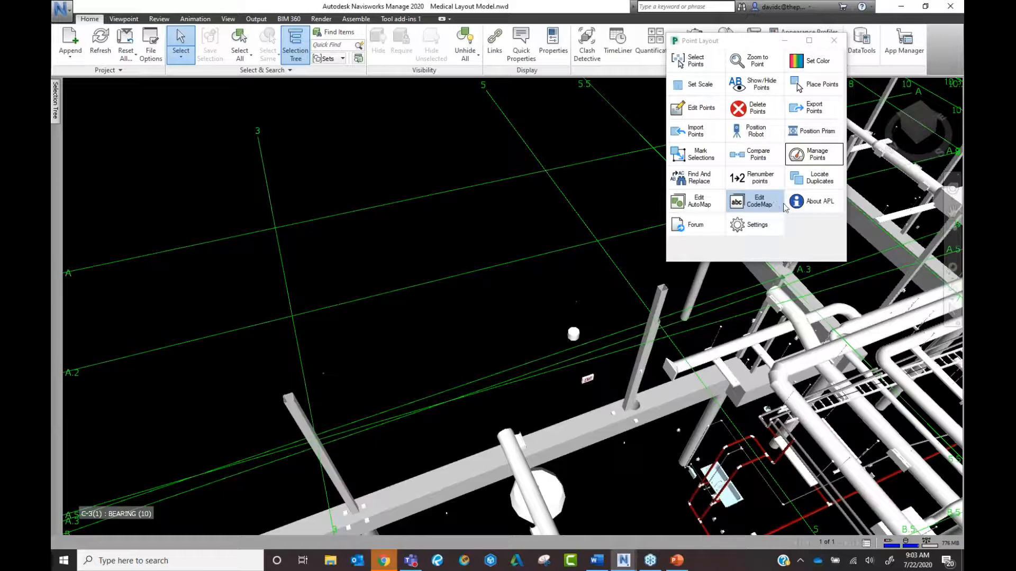
pyautogui.click(758, 227)
pyautogui.click(677, 70)
pyautogui.click(817, 69)
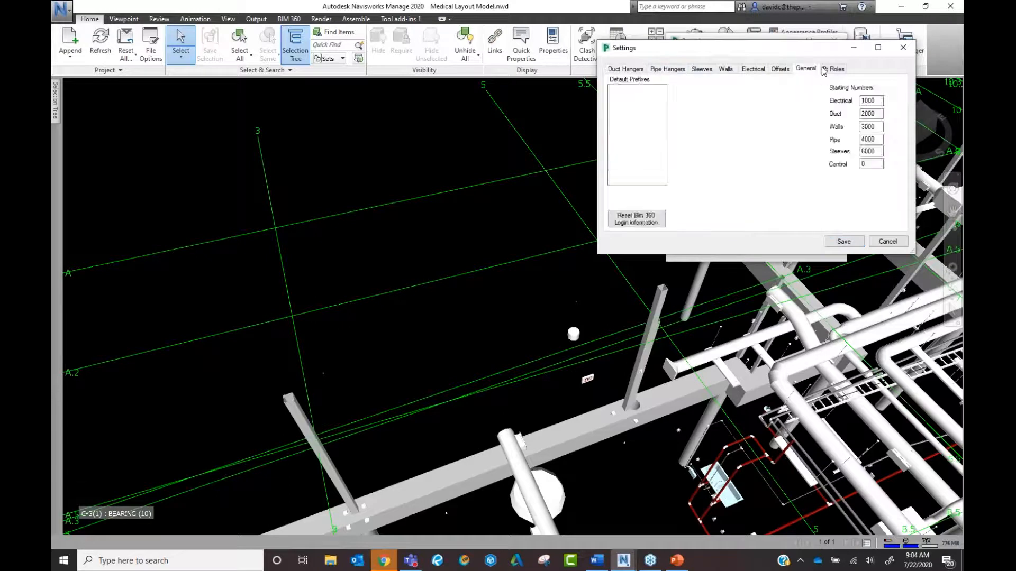
pyautogui.click(825, 69)
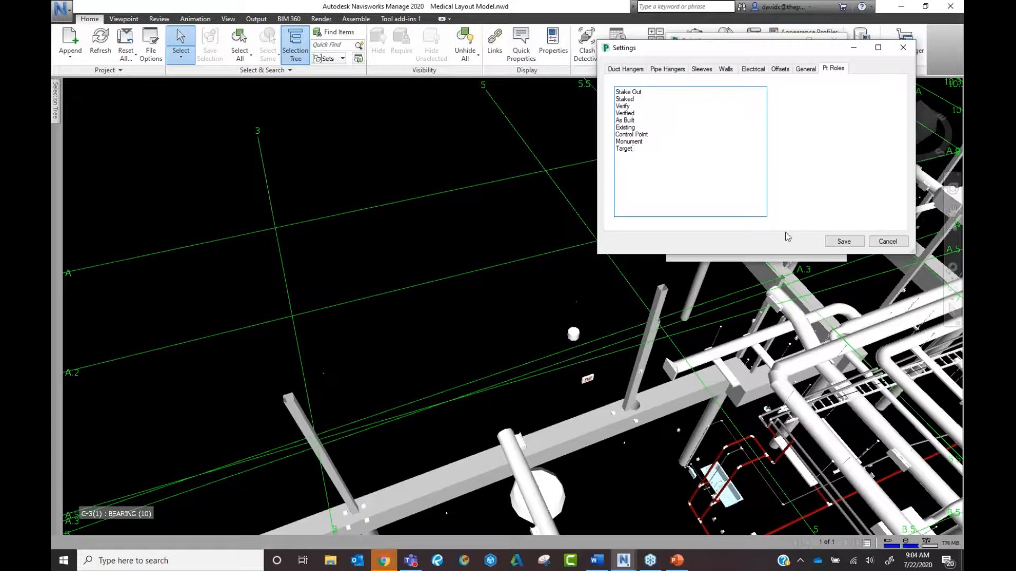
pyautogui.click(831, 244)
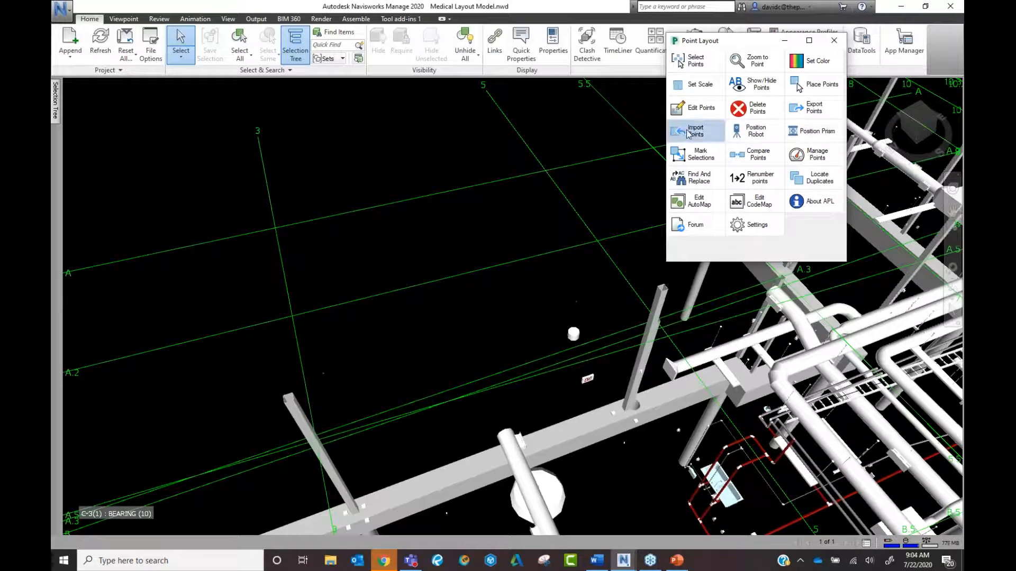
pyautogui.press('super')
pyautogui.click(542, 151)
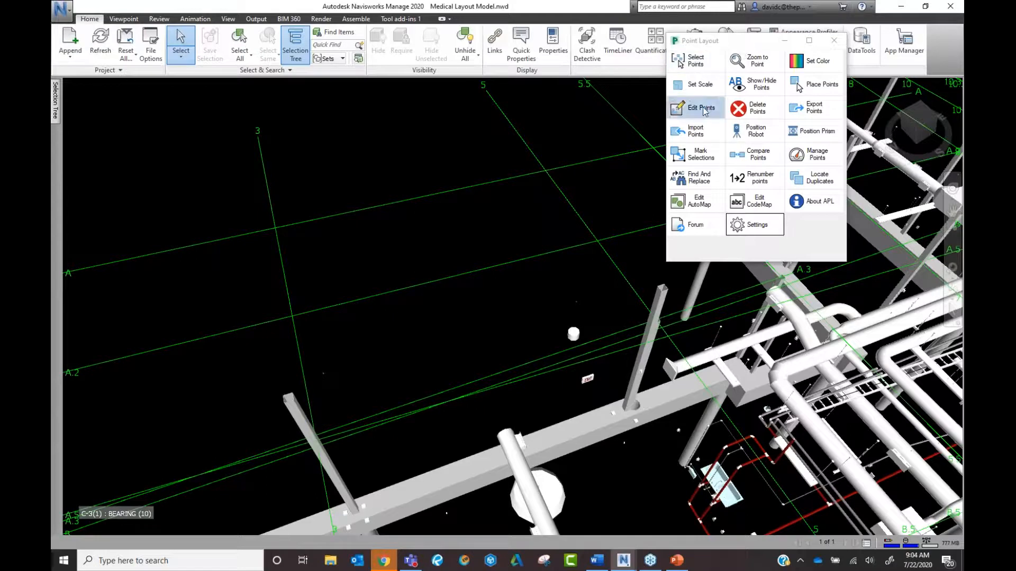
pyautogui.click(703, 135)
pyautogui.click(813, 156)
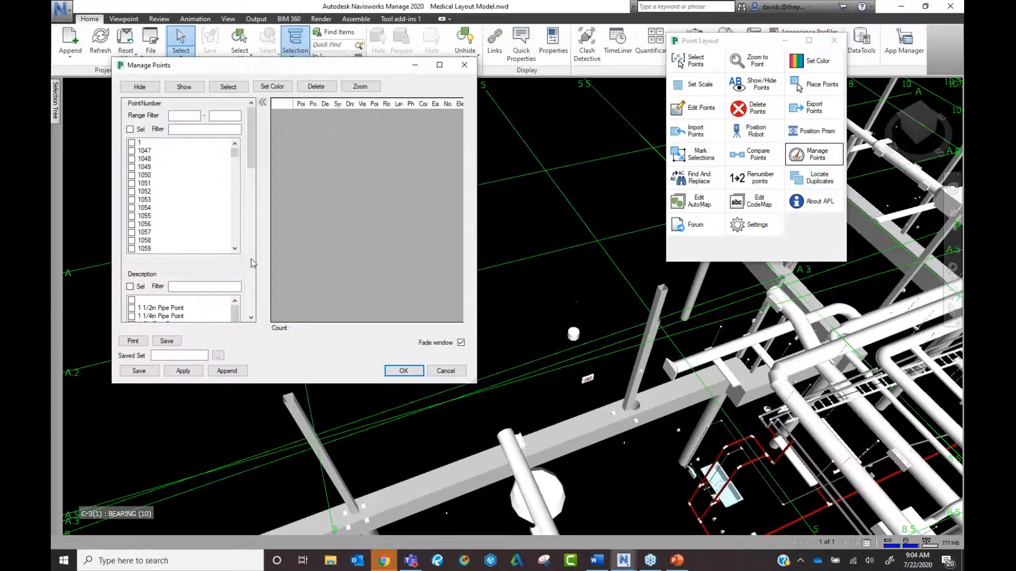
pyautogui.scroll(-10, 250, 250)
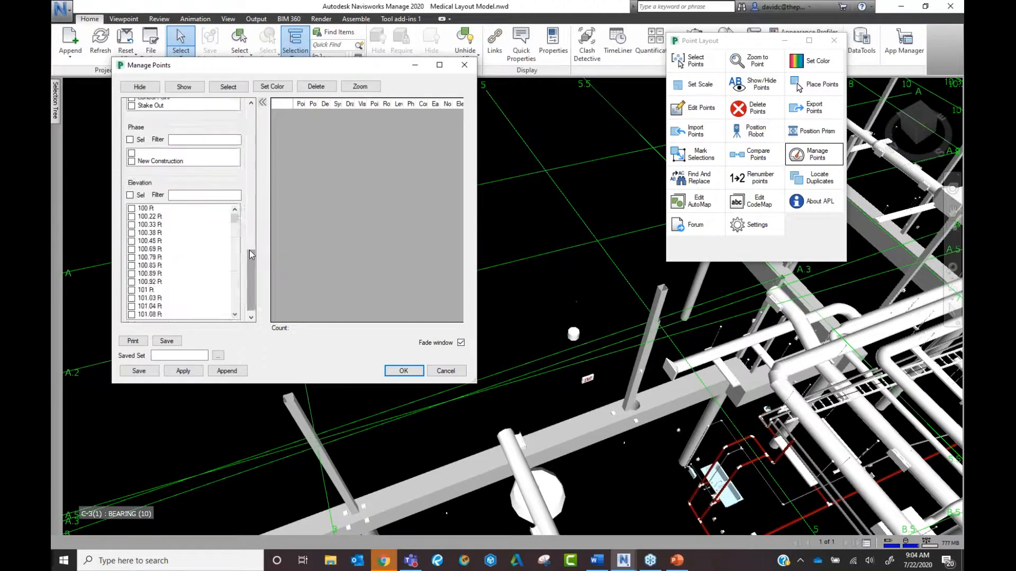
pyautogui.scroll(6, 249, 249)
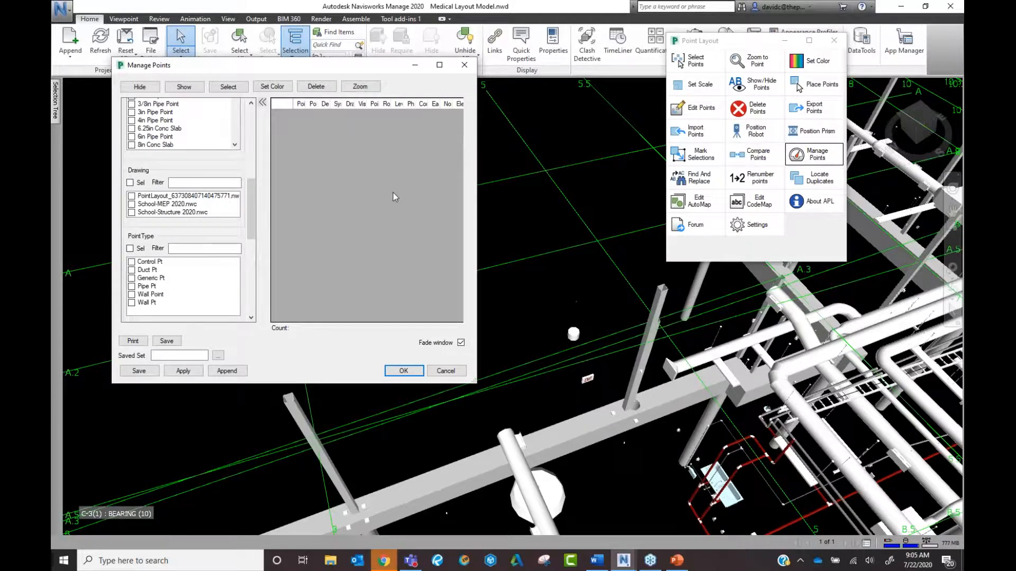
pyautogui.click(458, 374)
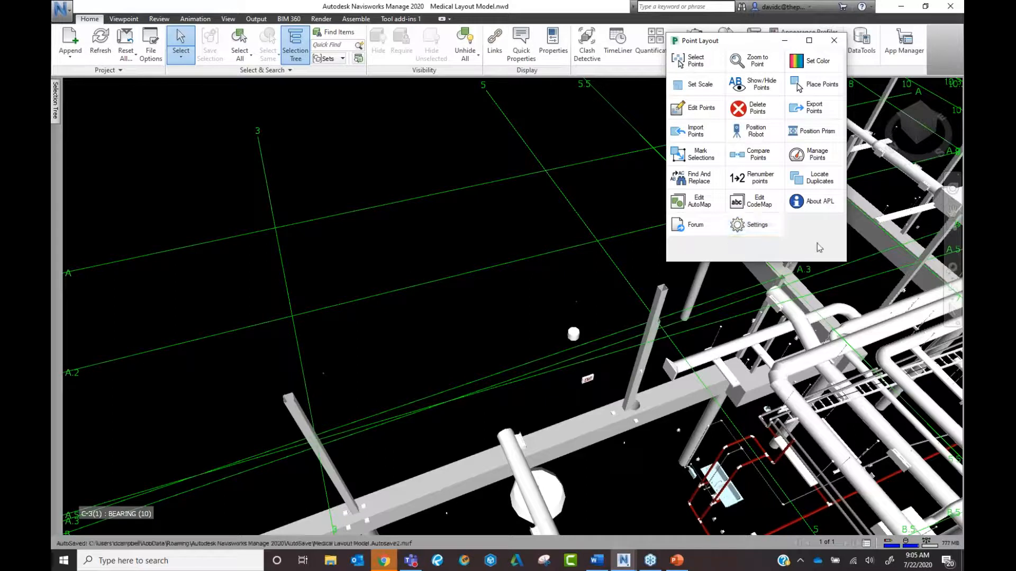
pyautogui.click(815, 113)
pyautogui.click(818, 113)
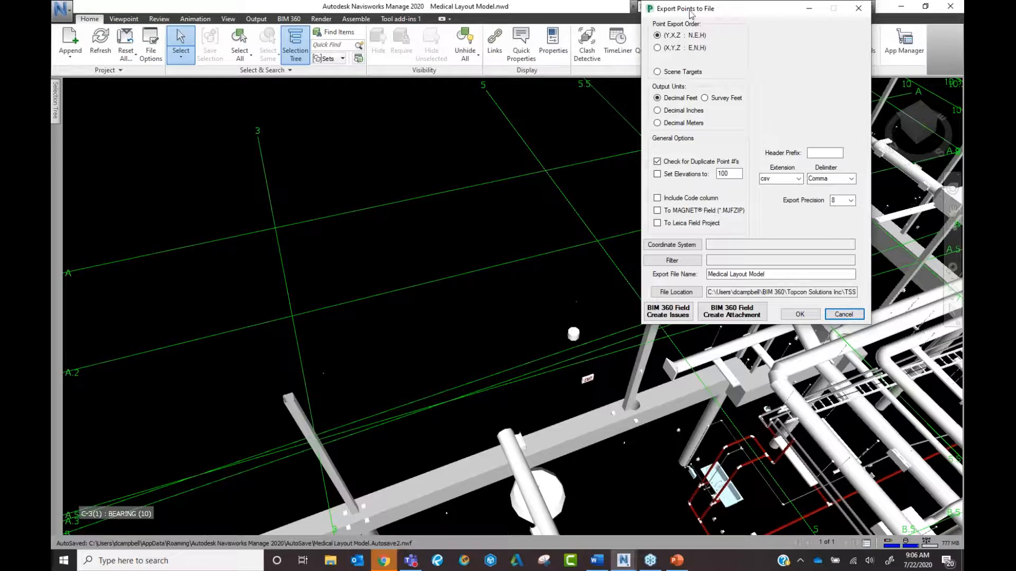
pyautogui.click(829, 314)
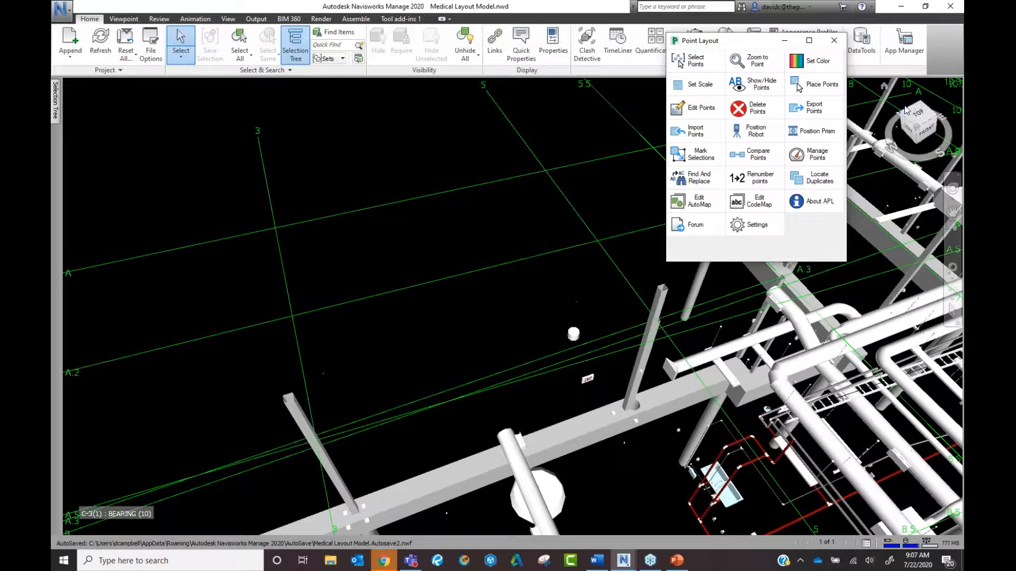
# Open and close the Renumber Points filter, then open the empty Code Mapping Library.
pyautogui.click(767, 182)
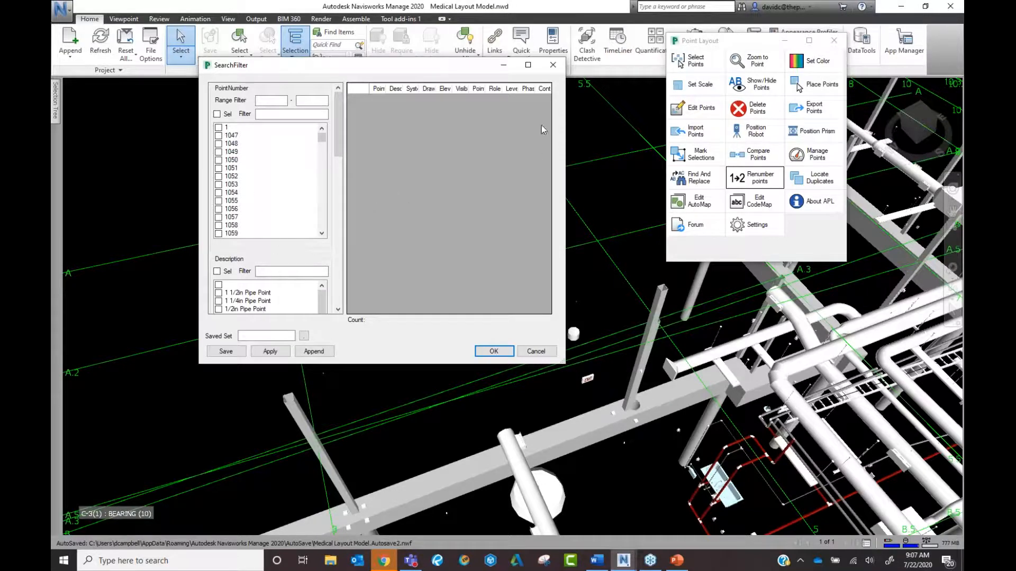
pyautogui.click(553, 65)
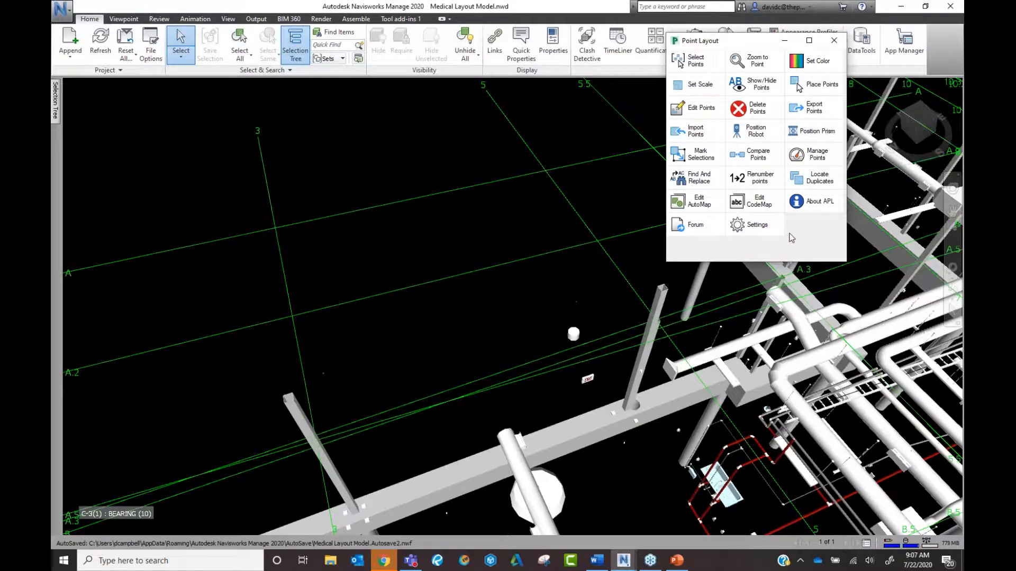
pyautogui.click(760, 201)
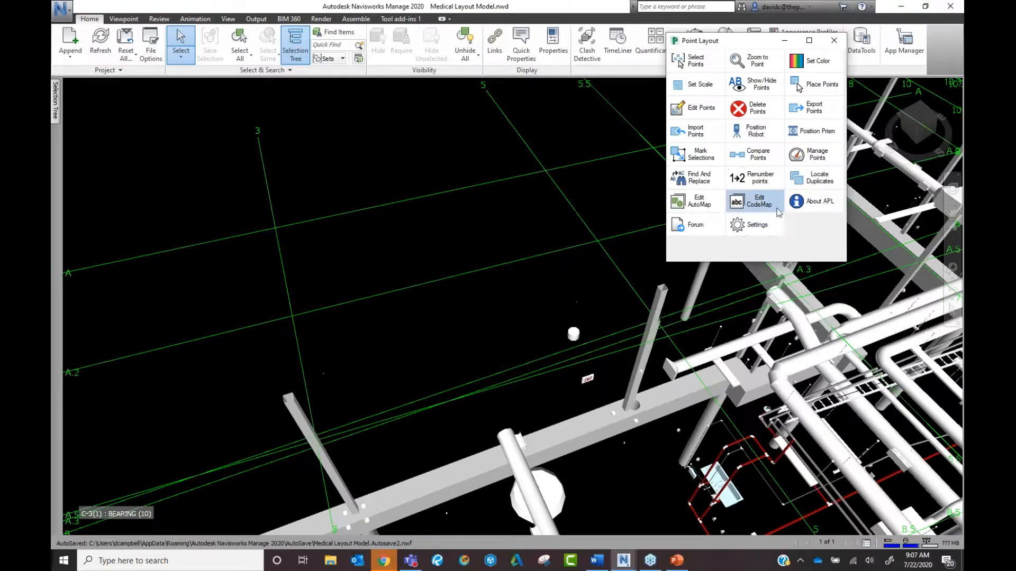
pyautogui.click(777, 210)
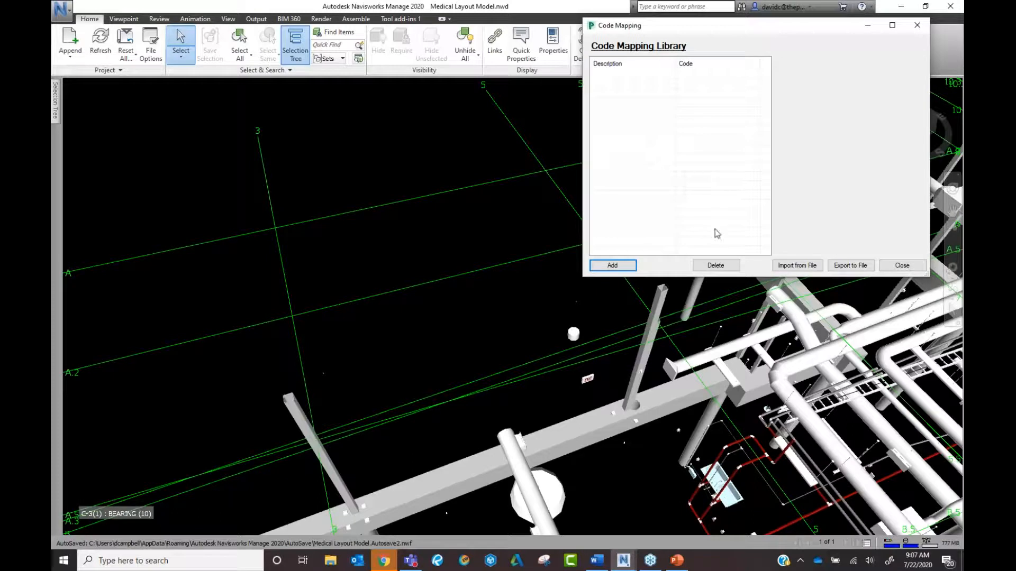
# Close the Code Mapping Library and launch the Point Layout Forum in the browser.
pyautogui.click(901, 265)
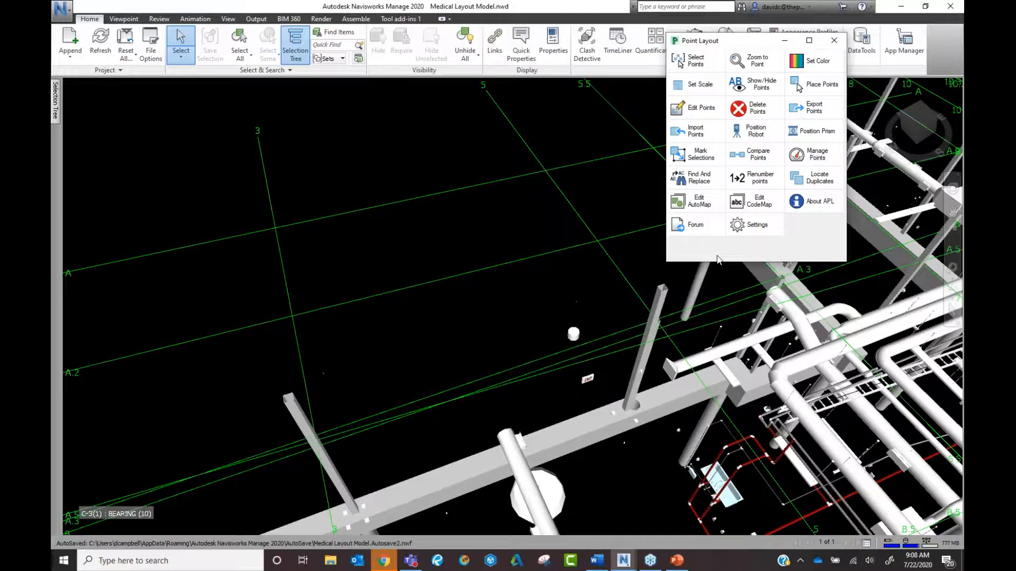
pyautogui.click(697, 226)
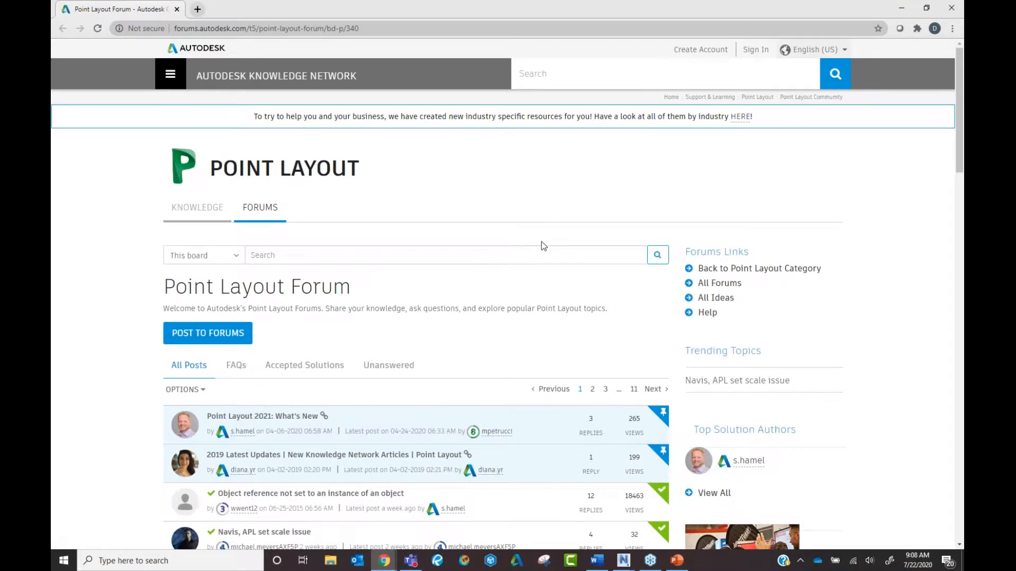
# Browse the forum, opening the 'Point Layout 2021: What's New' and 'Object reference not set' posts.
pyautogui.scroll(-1, 542, 241)
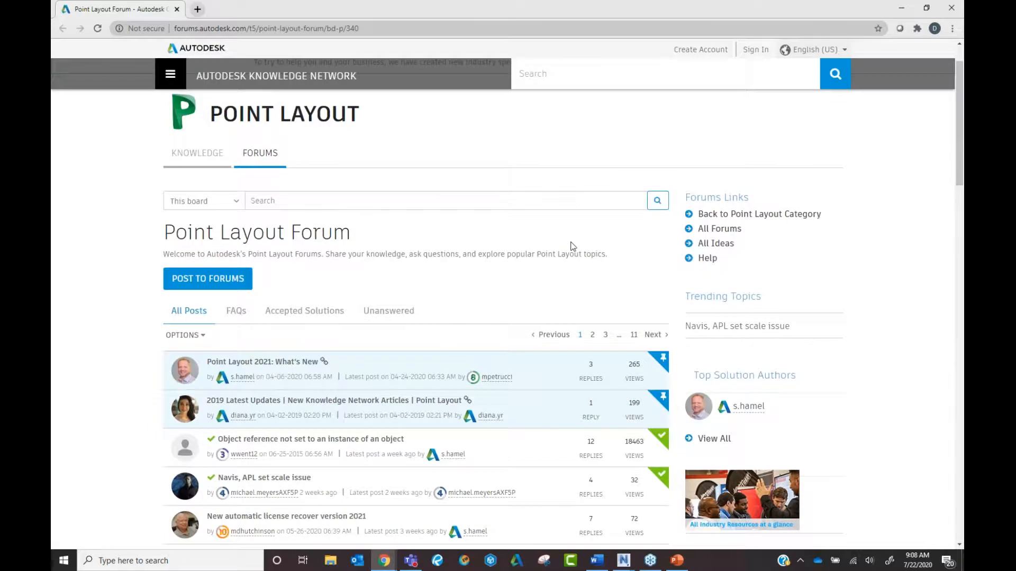
pyautogui.scroll(-1, 571, 249)
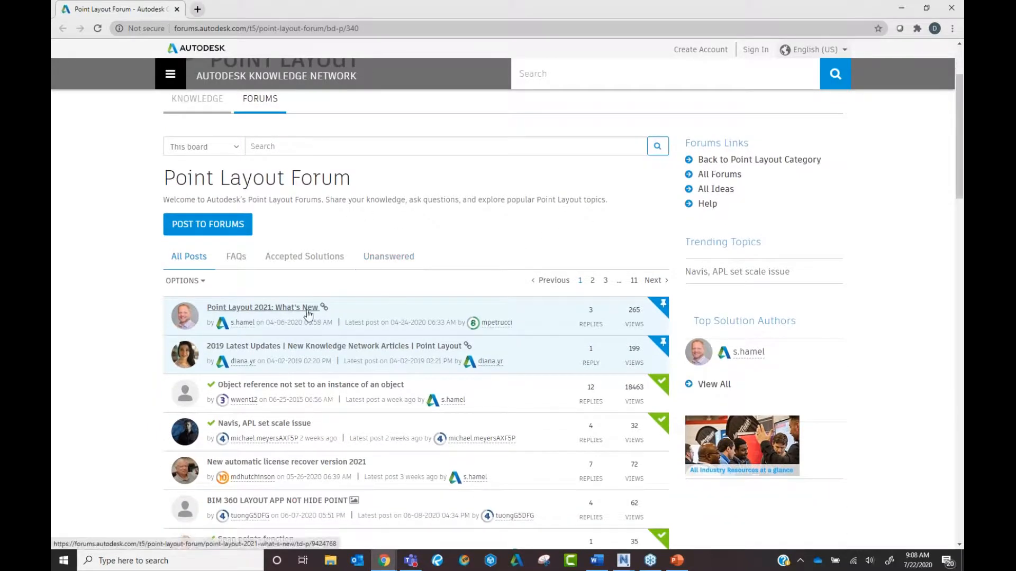
pyautogui.click(287, 311)
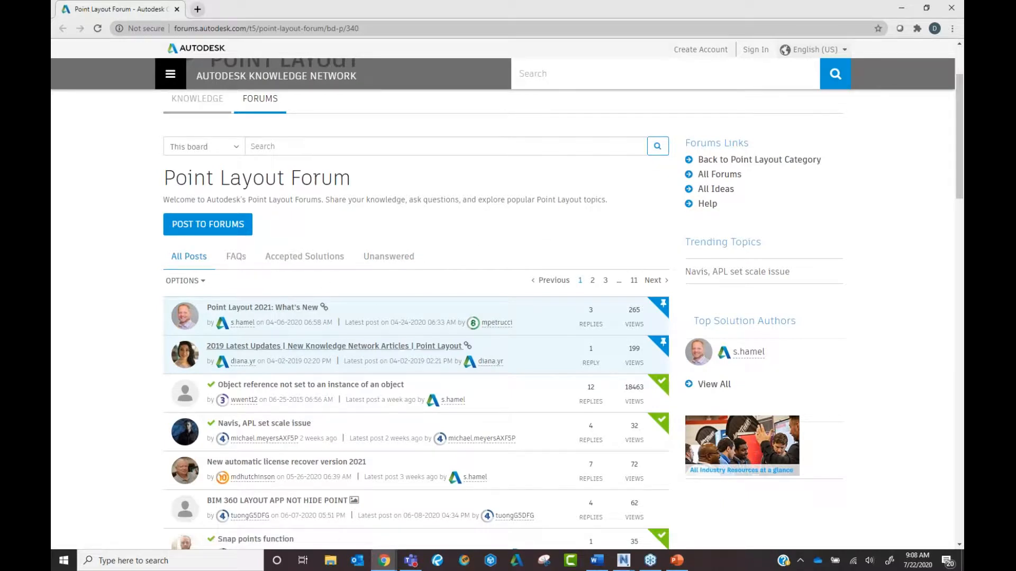
pyautogui.click(312, 393)
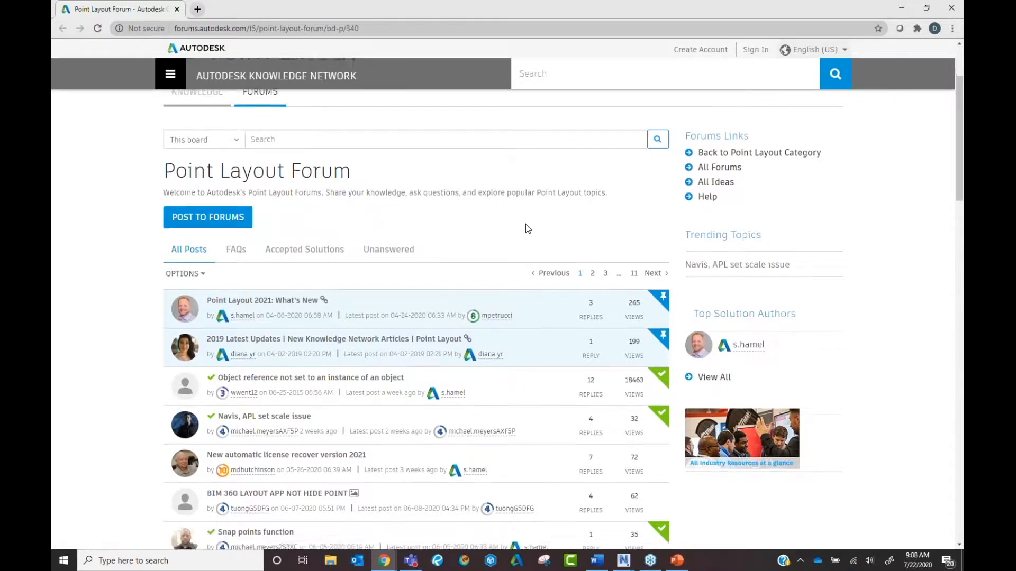
pyautogui.scroll(-1, 526, 224)
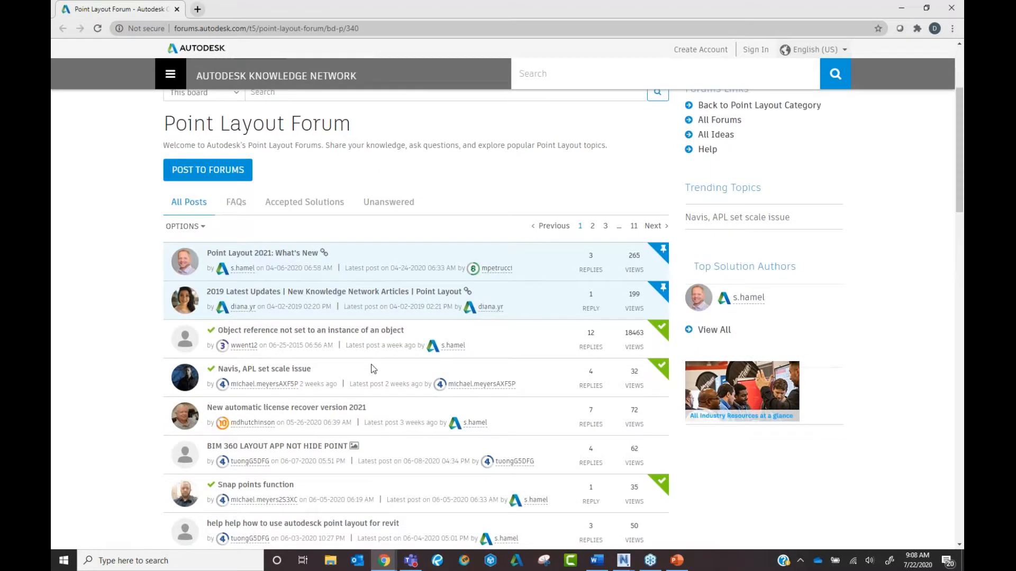
pyautogui.scroll(-1, 373, 369)
pyautogui.scroll(4, 401, 379)
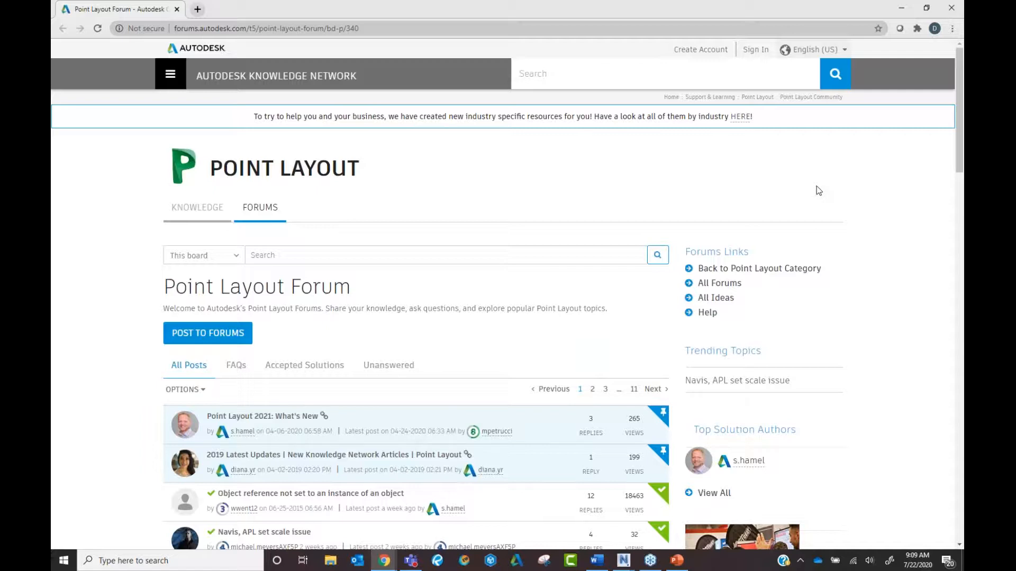
# Minimize the forum, restore it from the taskbar, then minimize it again.
pyautogui.click(901, 8)
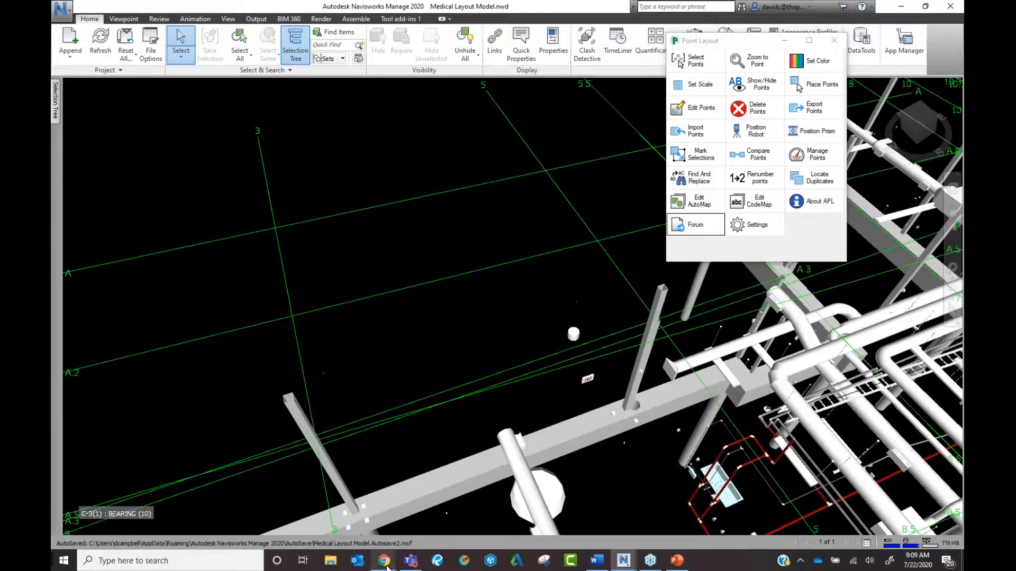
pyautogui.moveTo(387, 565)
pyautogui.click(443, 515)
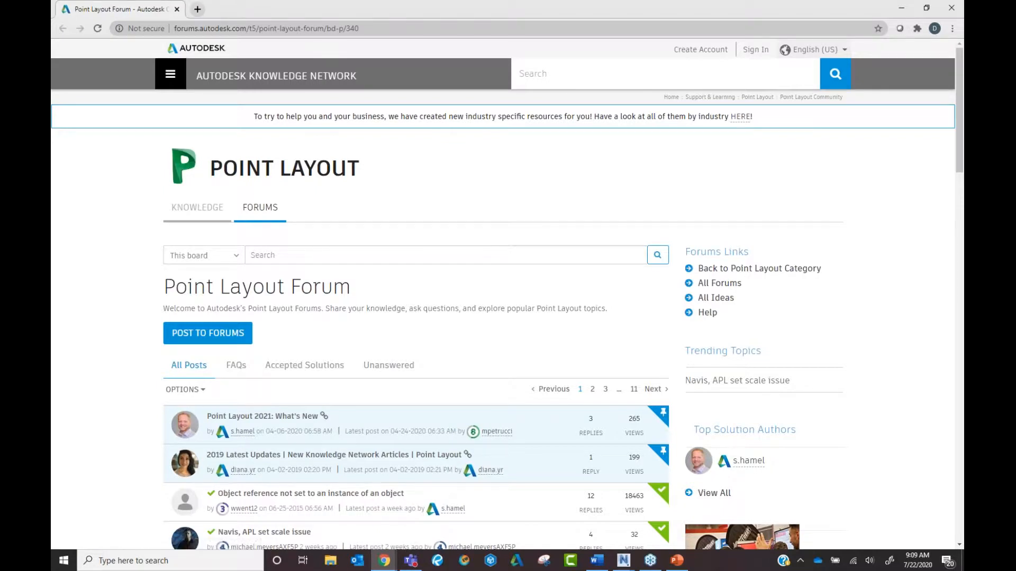
pyautogui.click(900, 7)
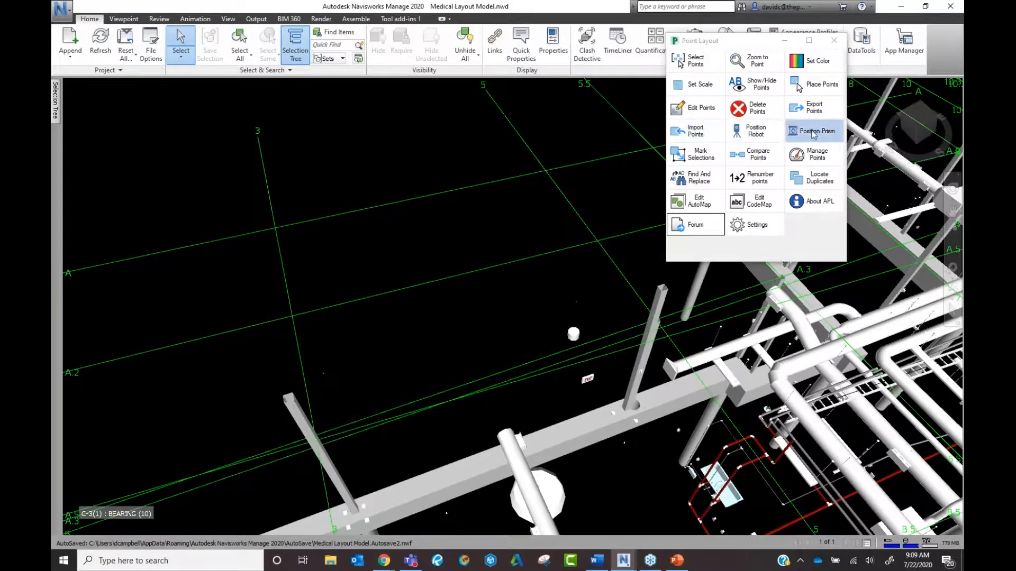
# Position the instrument at point 1 and the prism at point 2, then close Point Layout.
pyautogui.click(760, 138)
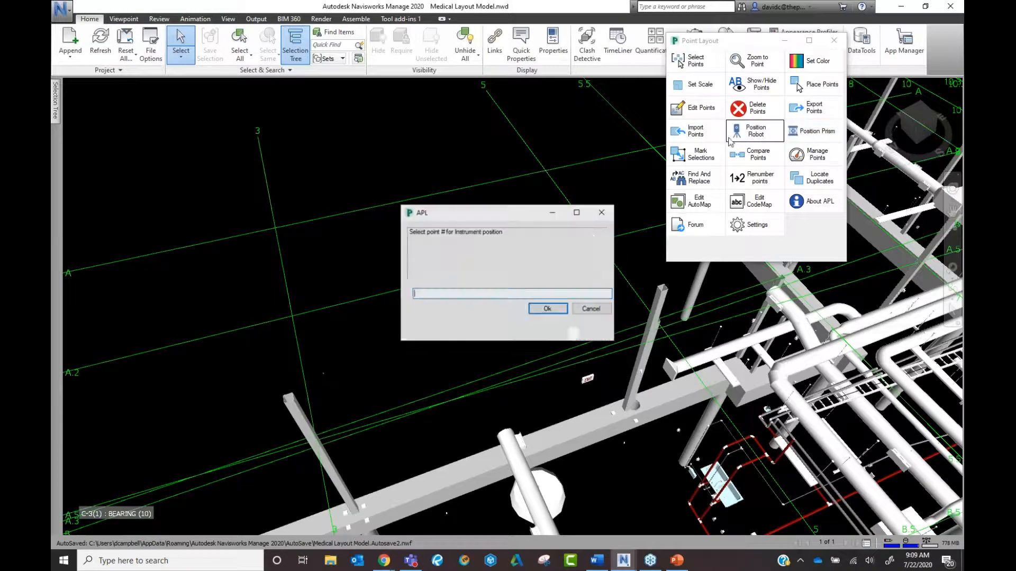
pyautogui.write('1')
pyautogui.click(545, 309)
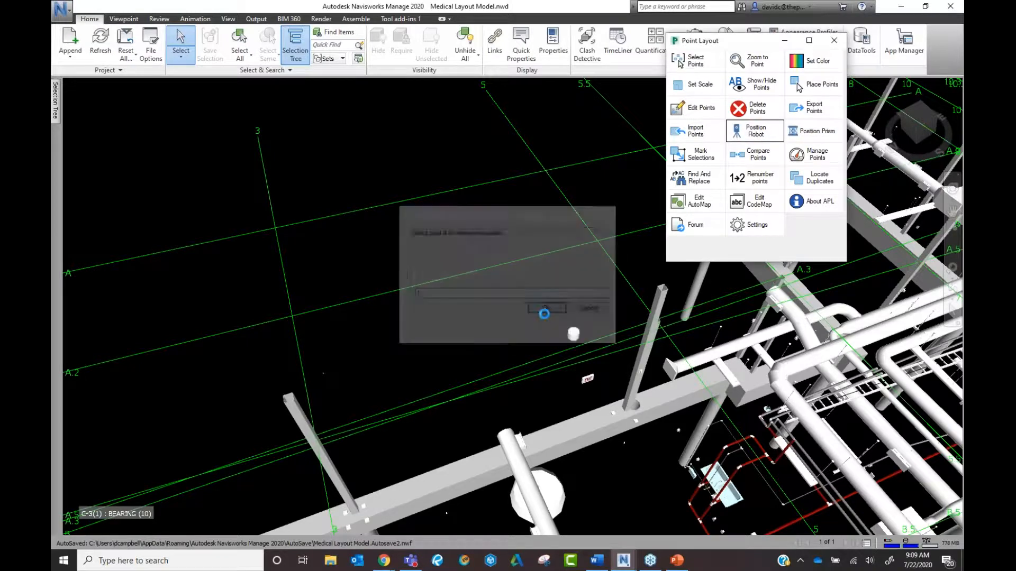
pyautogui.click(798, 137)
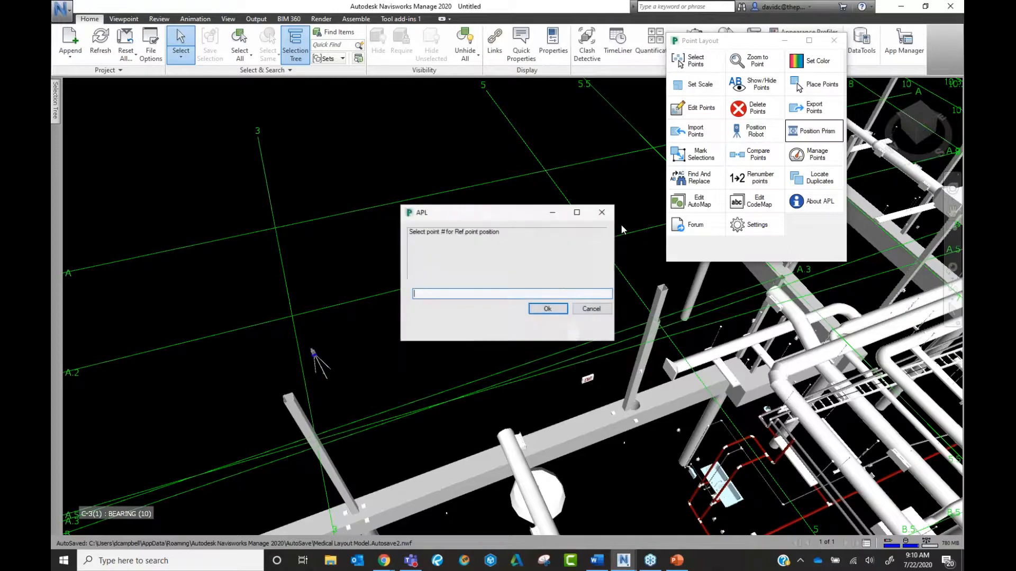
pyautogui.write('2')
pyautogui.press('Return')
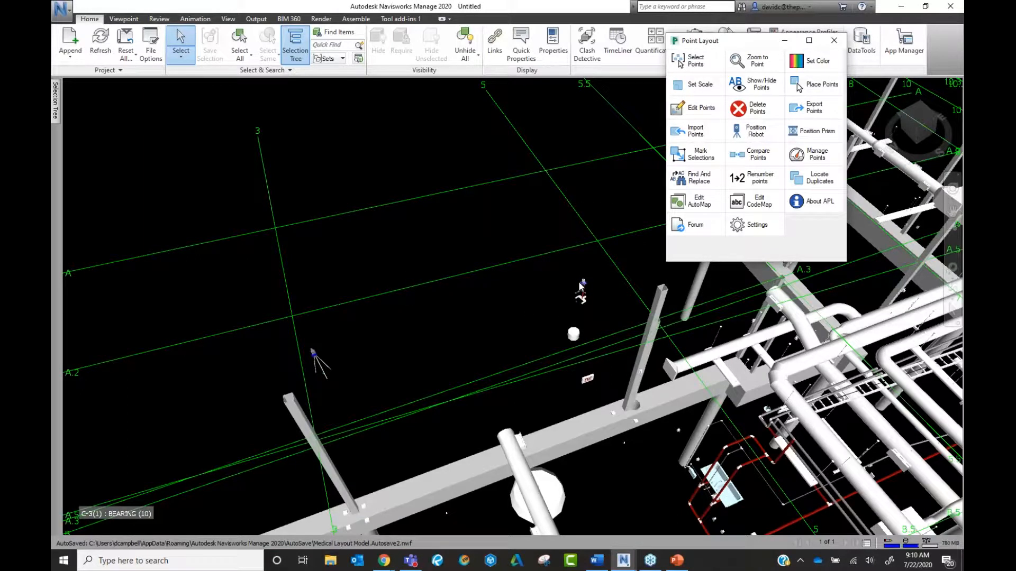
pyautogui.click(835, 38)
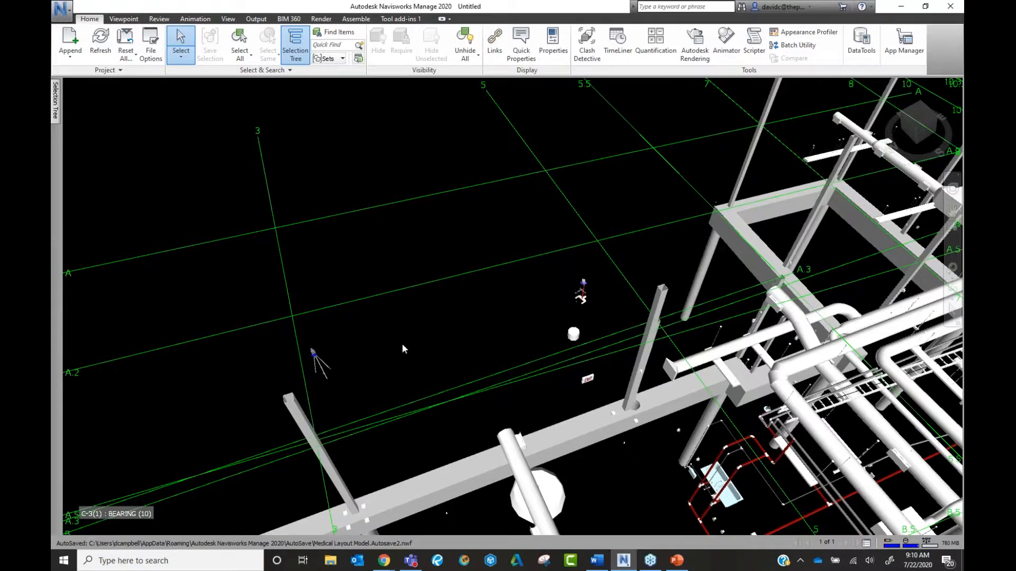
# Zoom the model view and bring up the BIM 360 ribbon tools.
pyautogui.scroll(-2, 354, 358)
pyautogui.scroll(3, 329, 365)
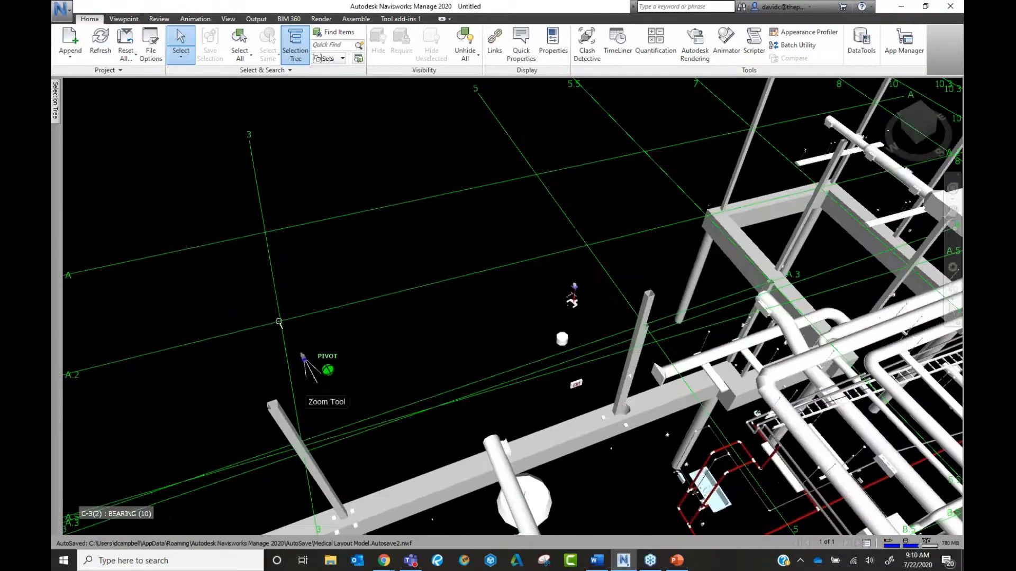
pyautogui.scroll(2, 580, 298)
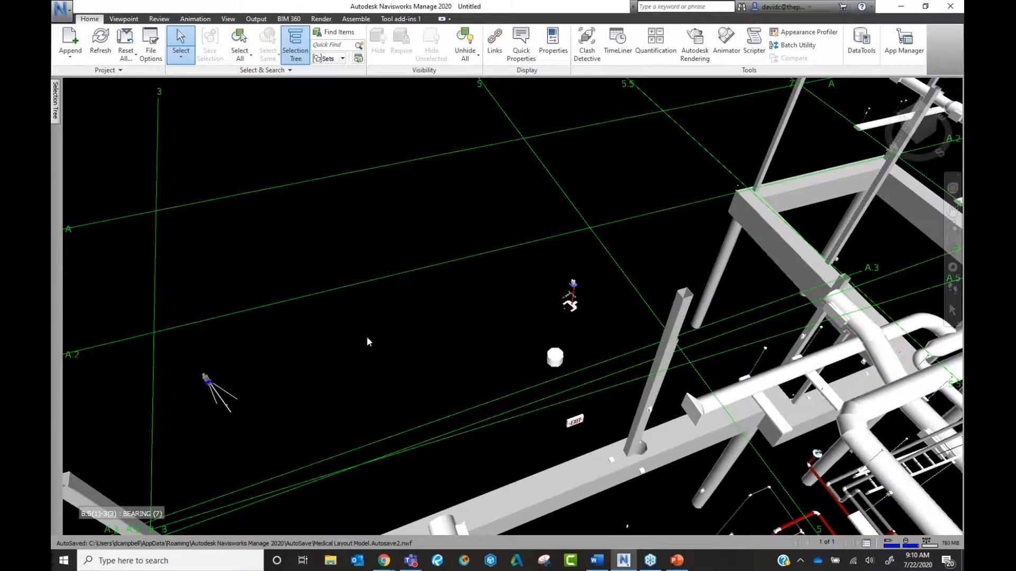
pyautogui.click(67, 13)
pyautogui.click(355, 136)
pyautogui.click(293, 20)
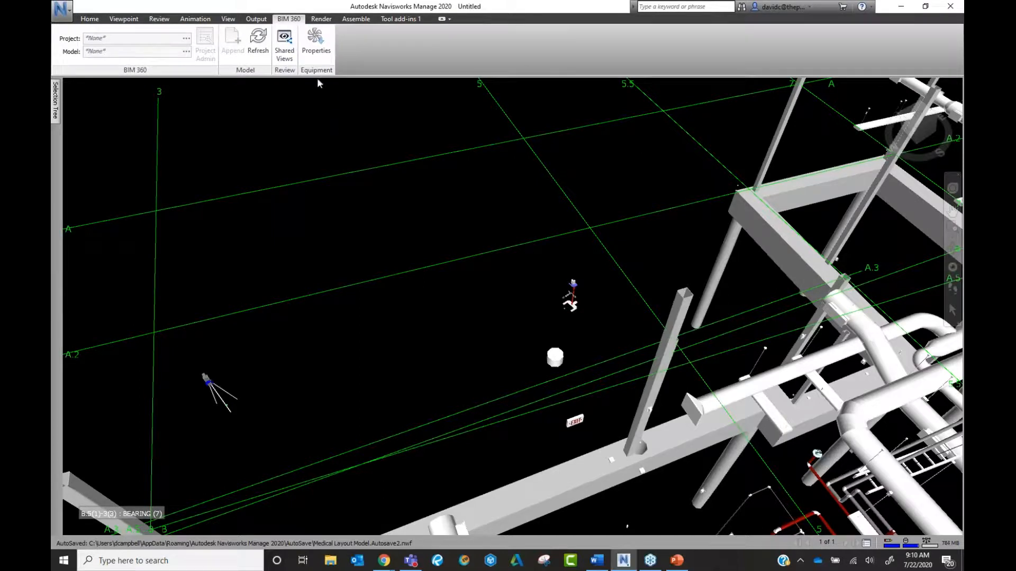
# Connect to the United States BIM 360 server, then close the project list without choosing a project.
pyautogui.click(186, 38)
pyautogui.click(434, 281)
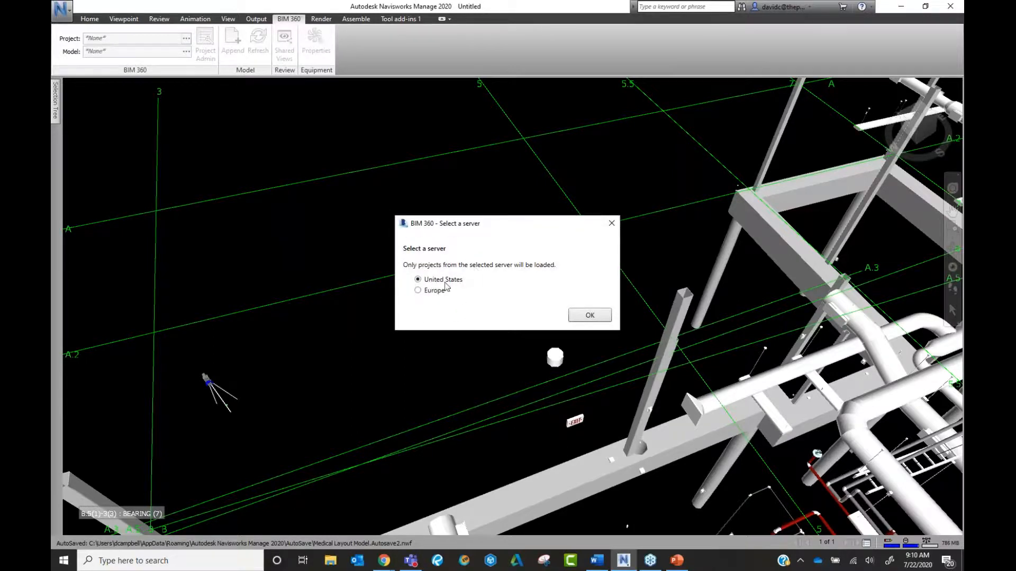
pyautogui.click(588, 315)
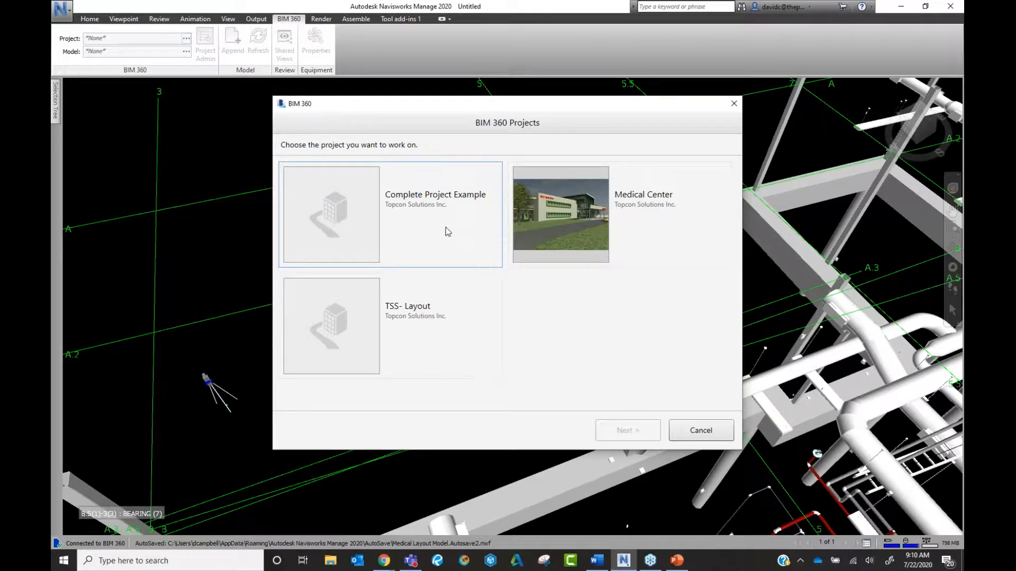
pyautogui.click(701, 430)
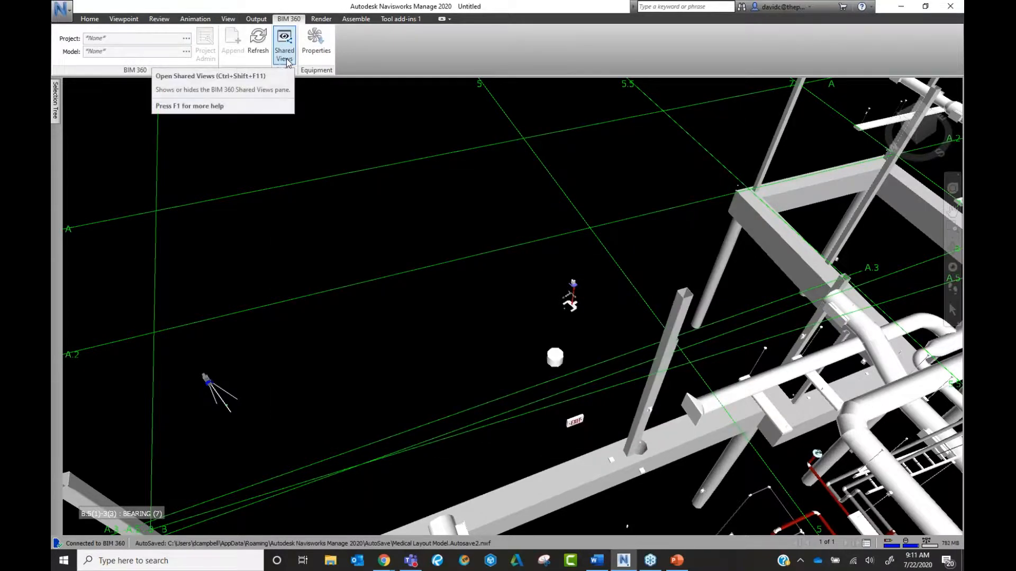
# Zoom out on the model and open the Save As dialog from the application menu.
pyautogui.scroll(-3, 389, 189)
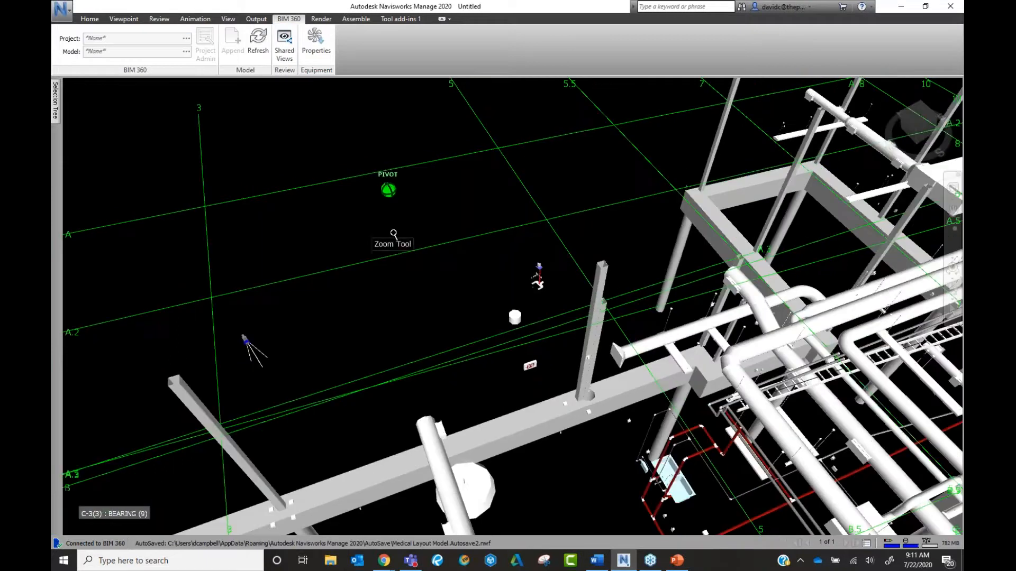
pyautogui.scroll(-2, 394, 234)
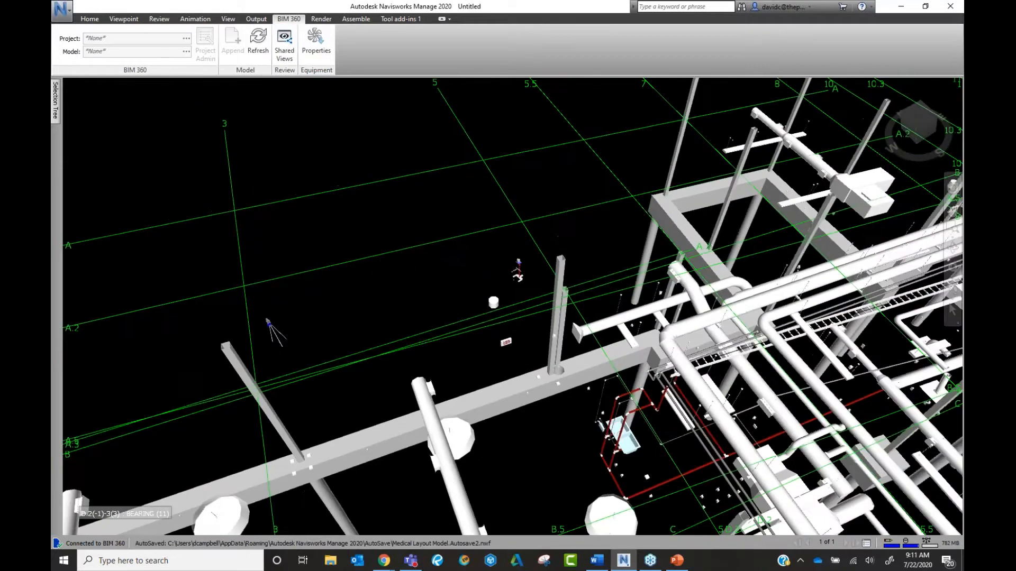
pyautogui.click(68, 17)
pyautogui.click(99, 120)
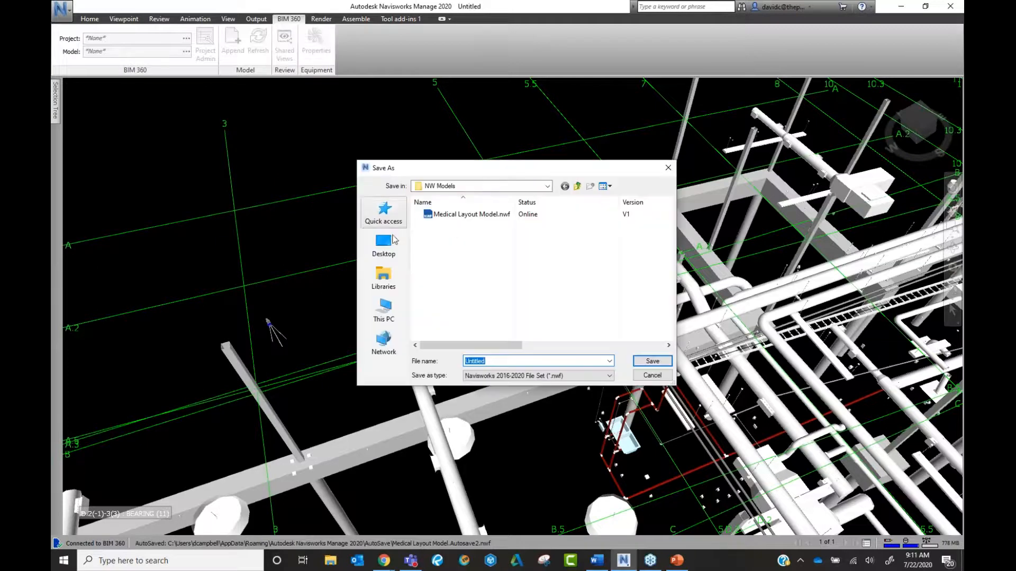
pyautogui.click(385, 306)
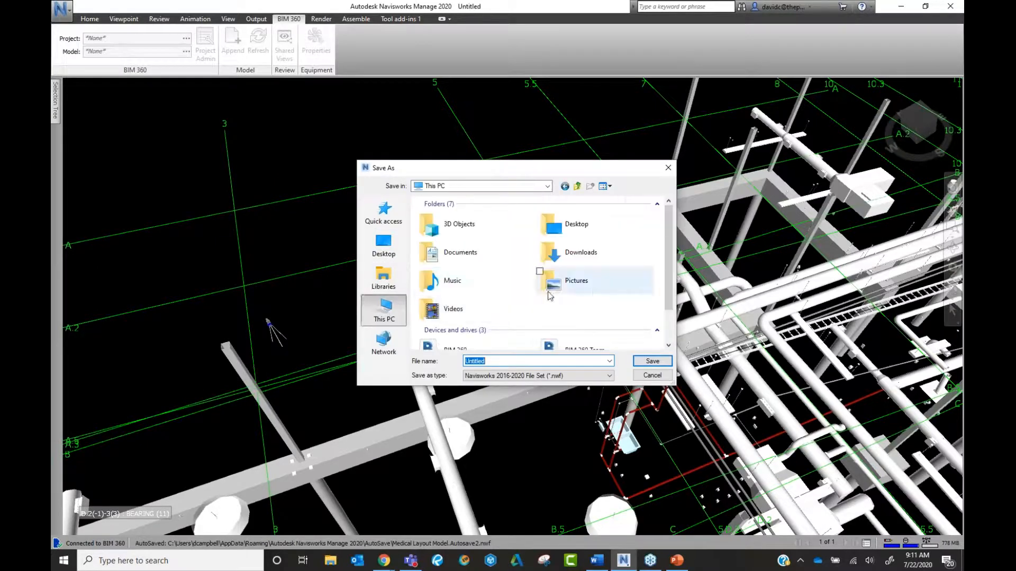
pyautogui.scroll(-2, 512, 291)
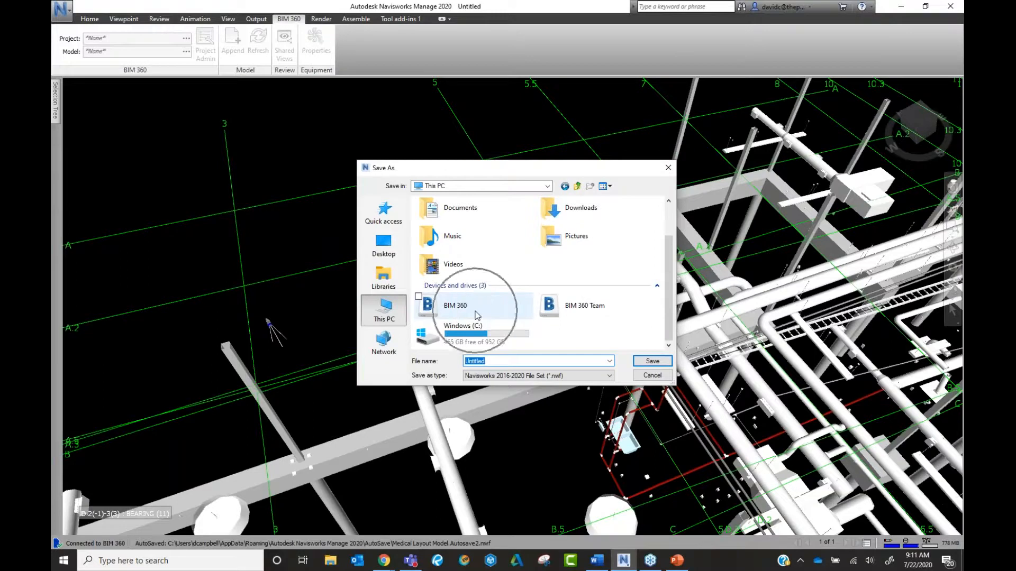
pyautogui.doubleClick(465, 305)
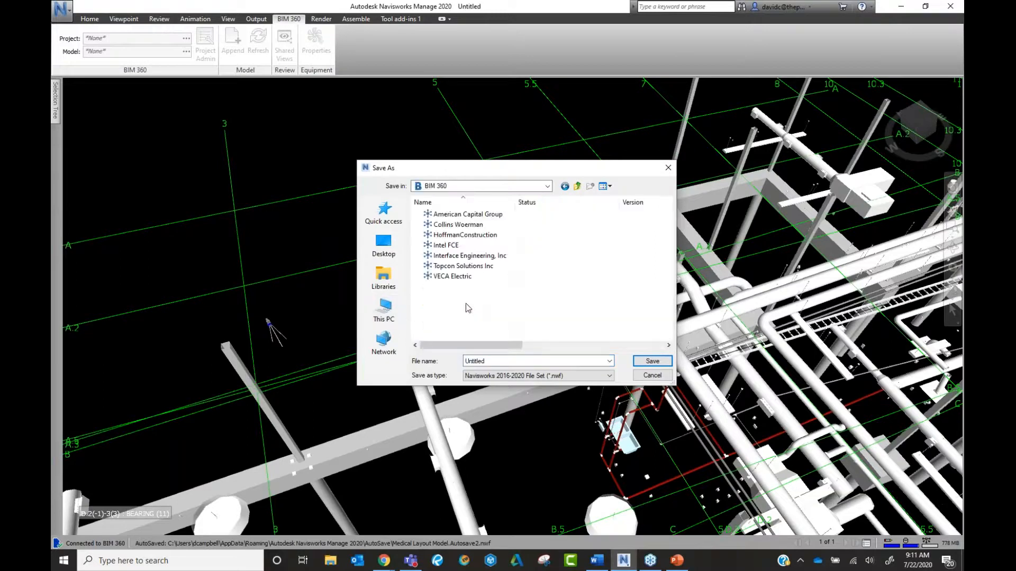
pyautogui.click(481, 266)
pyautogui.doubleClick(481, 266)
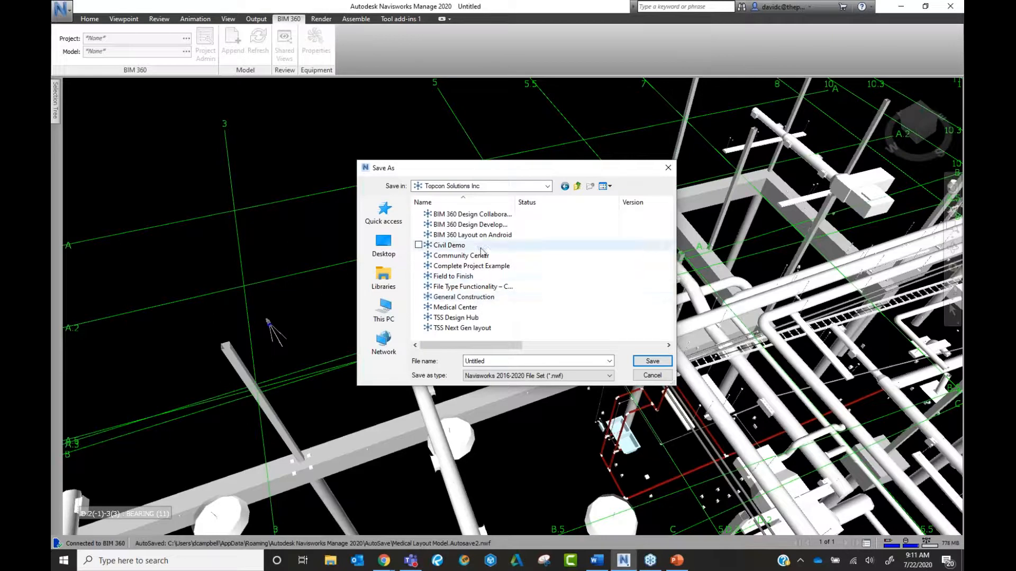
pyautogui.hscroll(1, 488, 322)
pyautogui.doubleClick(467, 332)
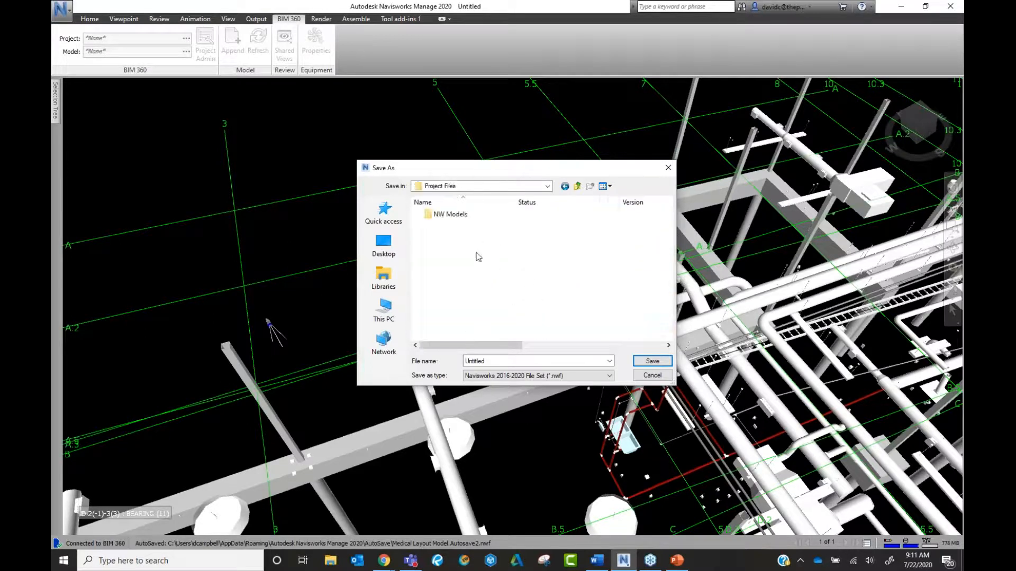
pyautogui.doubleClick(450, 214)
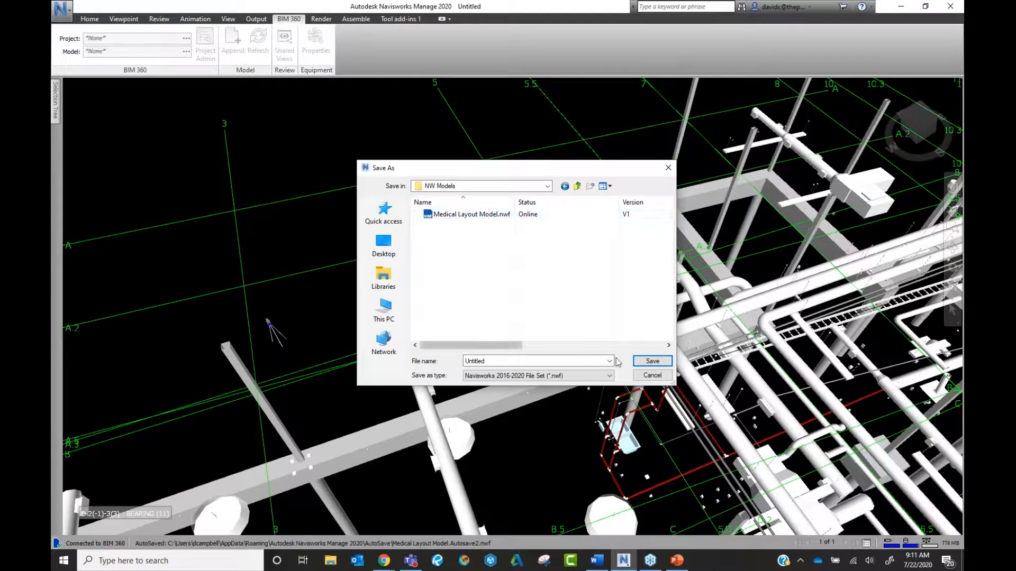
pyautogui.click(653, 377)
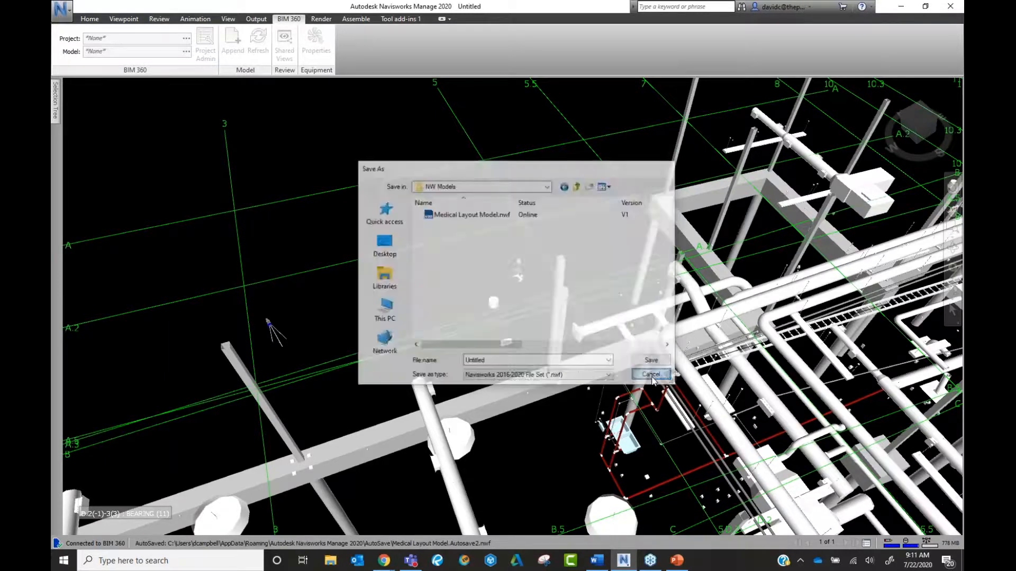
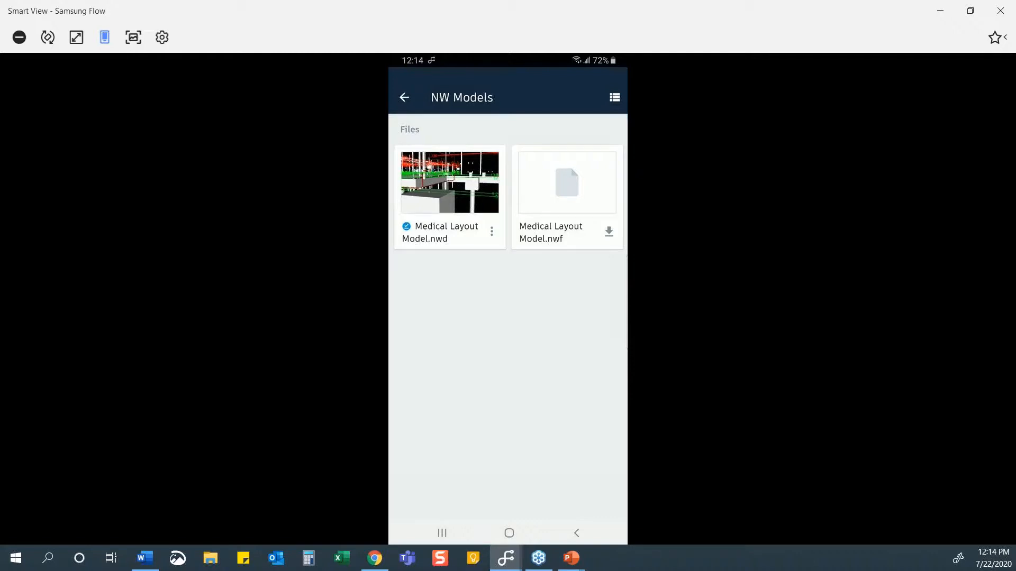
# Download Medical Layout Model.nwf and open Medical Layout Model.nwd in the 3D viewer with its toolbar.
pyautogui.click(450, 197)
pyautogui.click(491, 236)
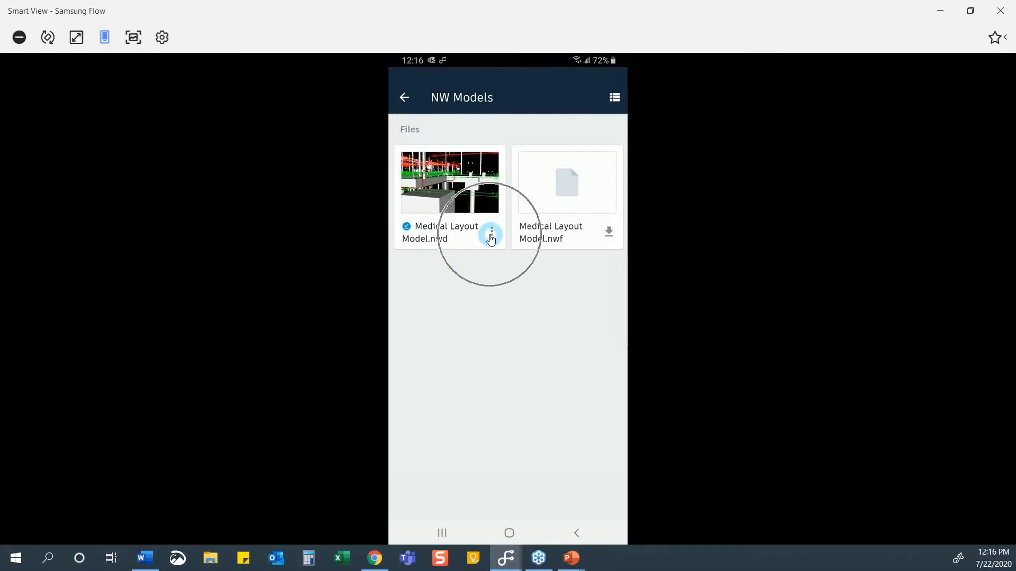
pyautogui.click(609, 235)
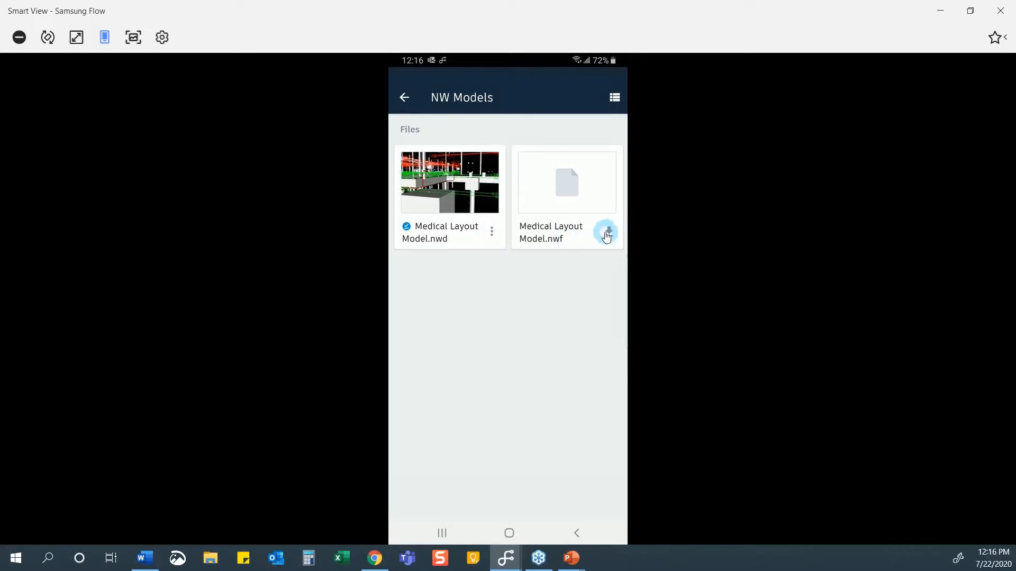
pyautogui.click(469, 236)
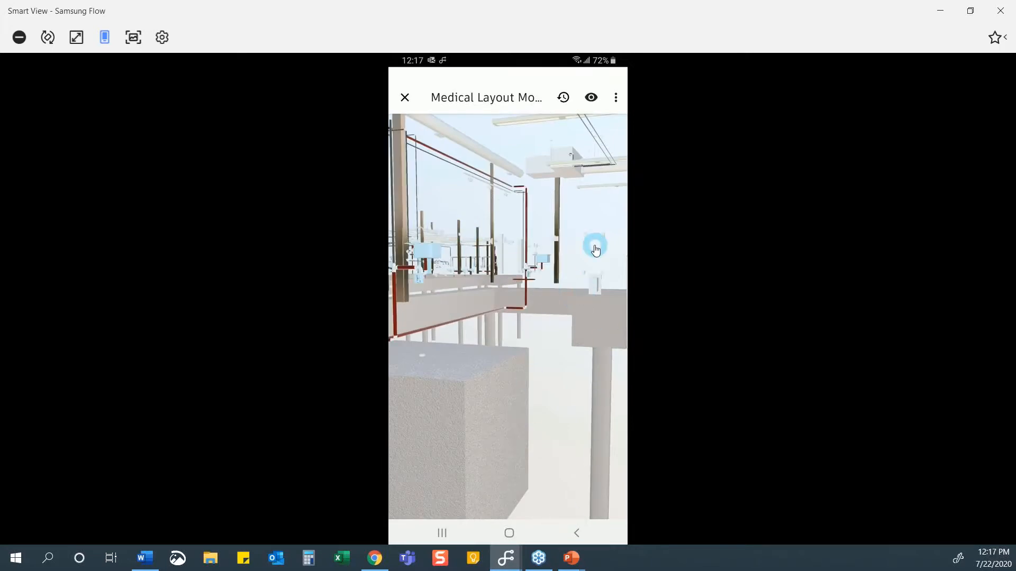
pyautogui.click(595, 249)
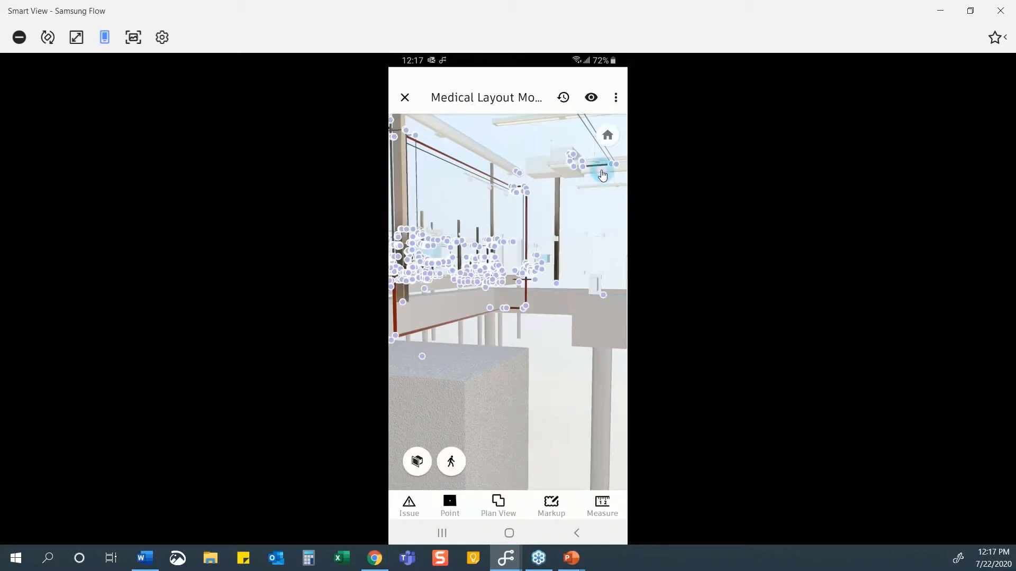
# Show the model's 4900 layout points and open the Layout Points overflow menu.
pyautogui.click(616, 103)
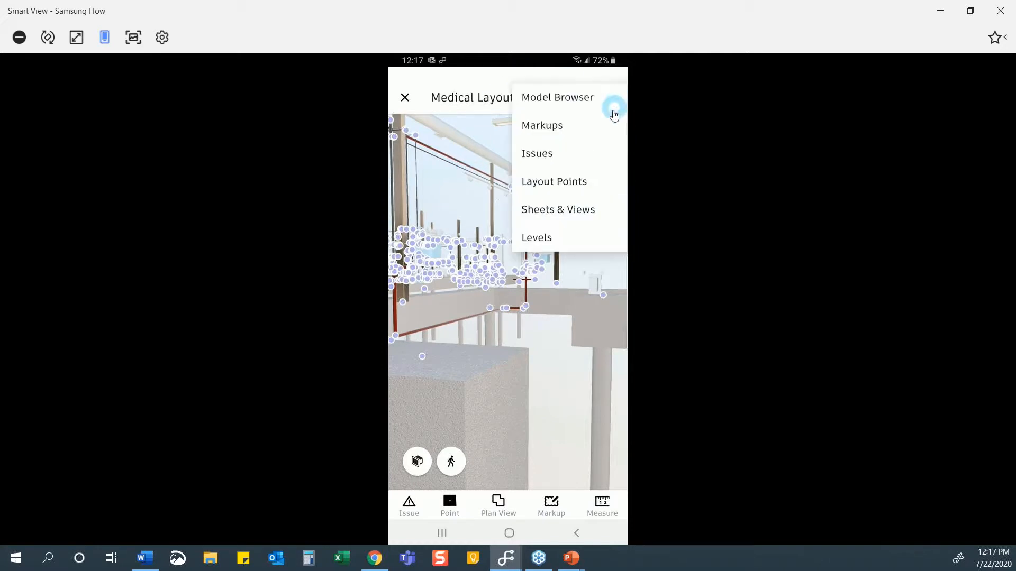
pyautogui.click(604, 189)
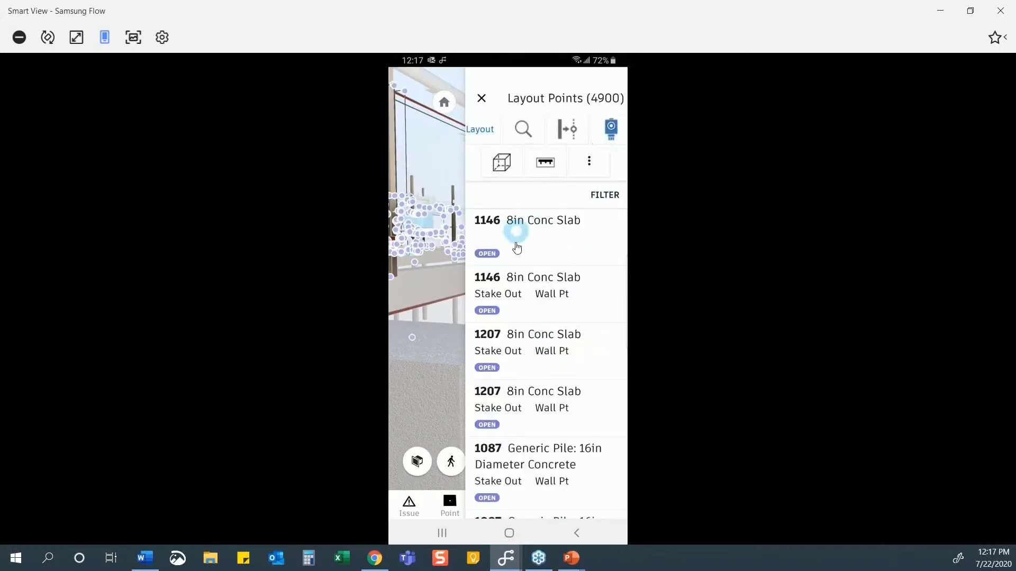
pyautogui.click(591, 171)
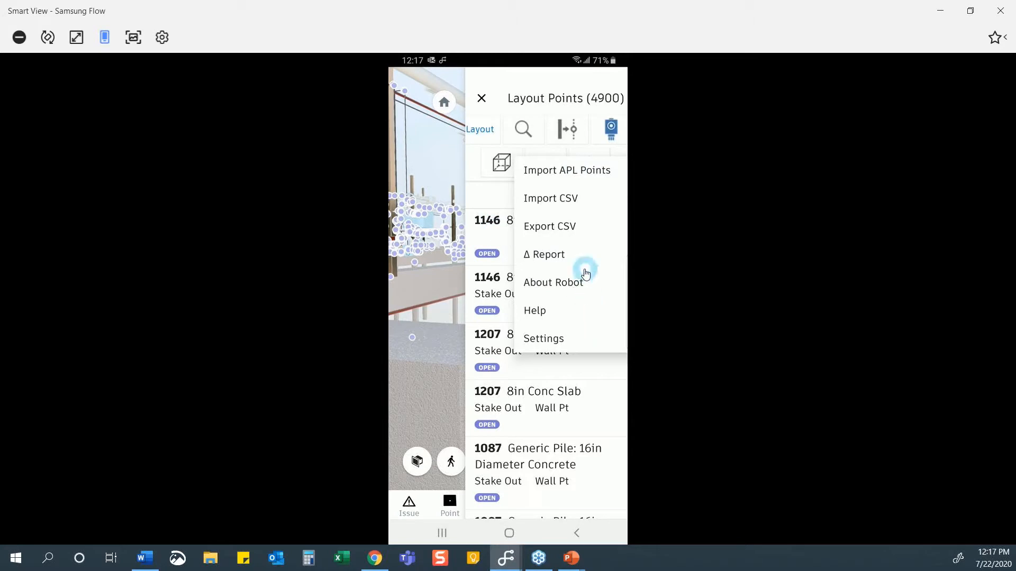
# Browse the layout instrument choices in Settings, leaving the instrument as None, and return to Layout Points.
pyautogui.click(552, 340)
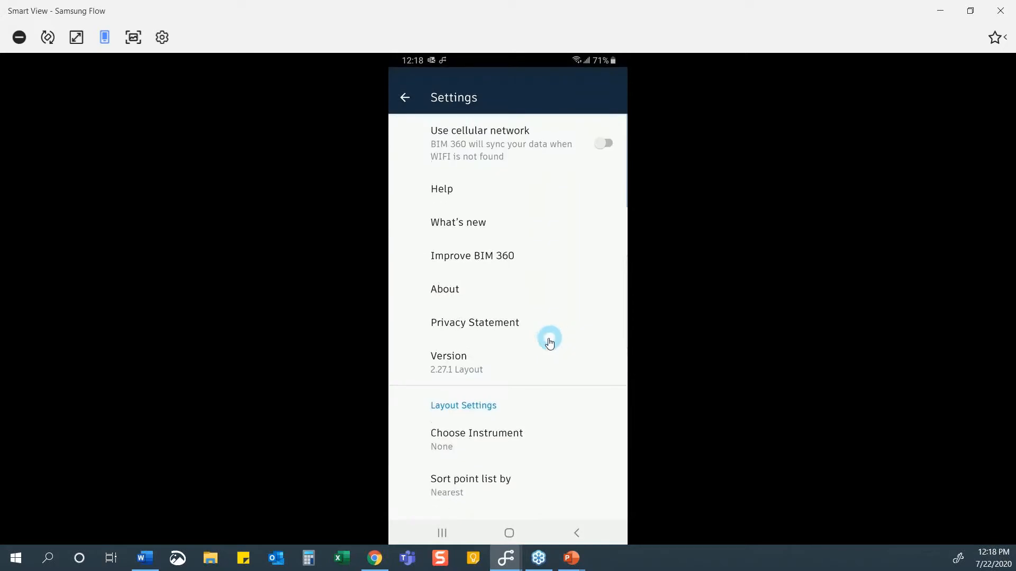
pyautogui.click(505, 438)
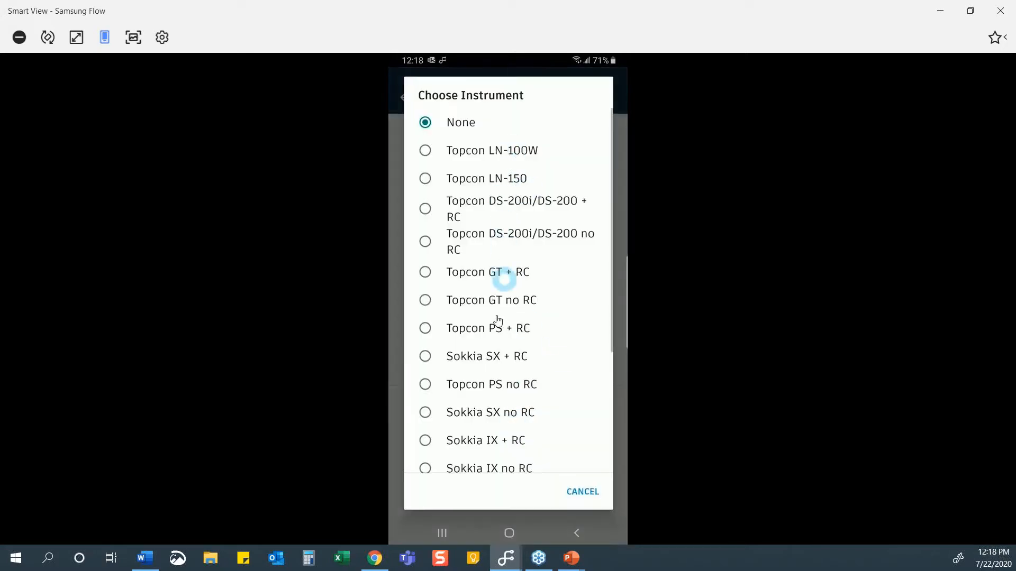
pyautogui.scroll(-3, 495, 416)
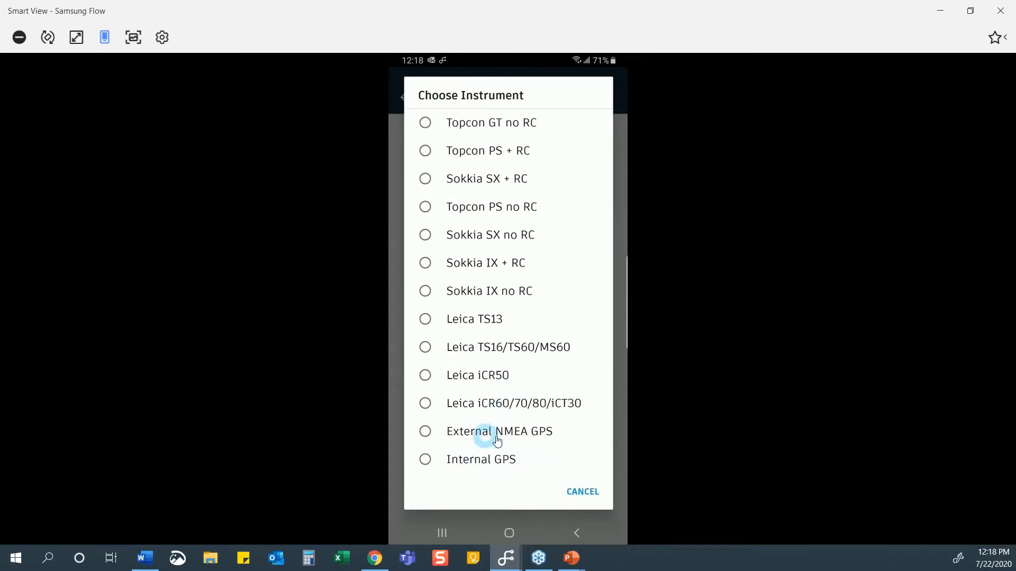
pyautogui.scroll(3, 516, 403)
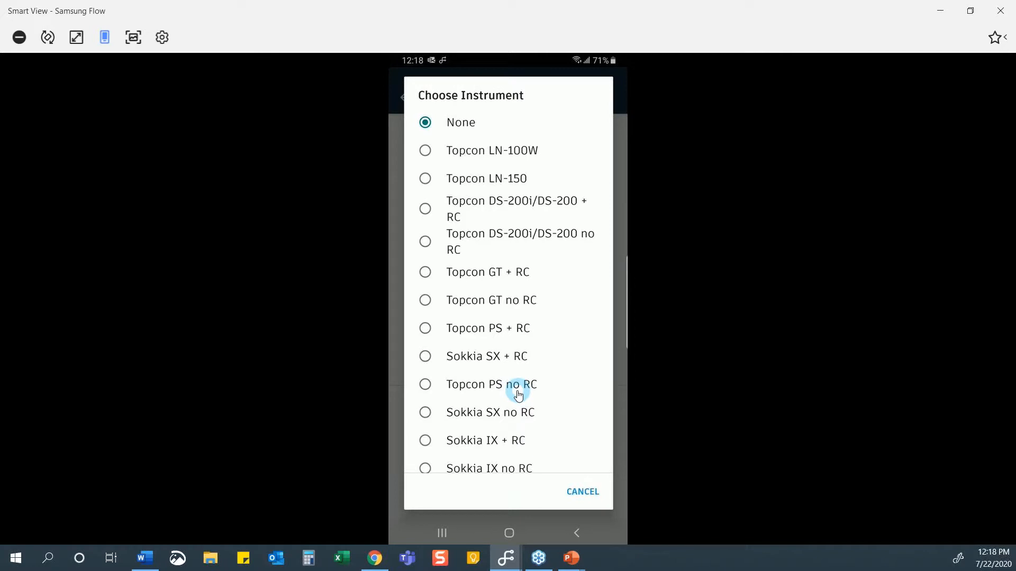
pyautogui.click(580, 492)
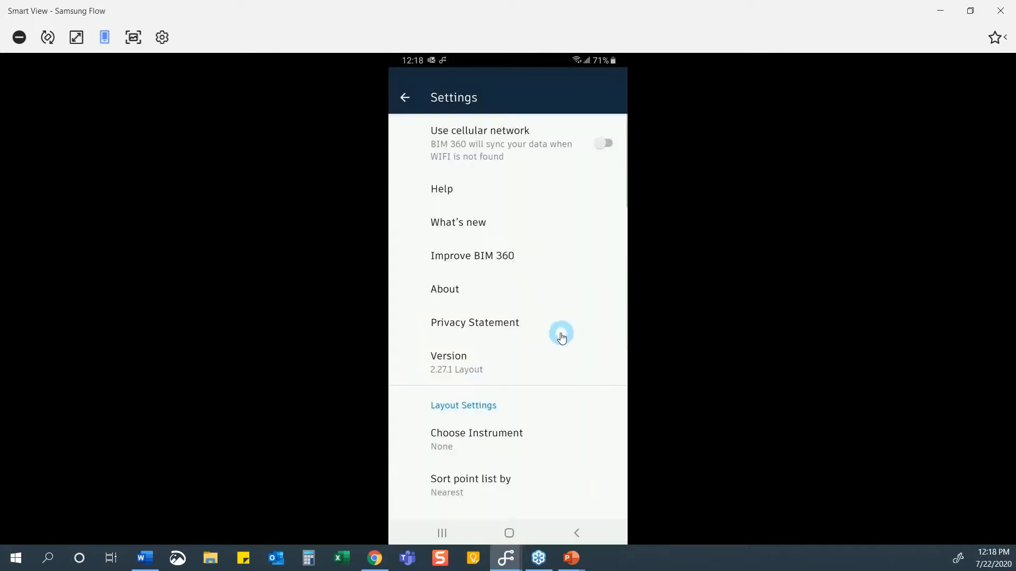
pyautogui.click(511, 436)
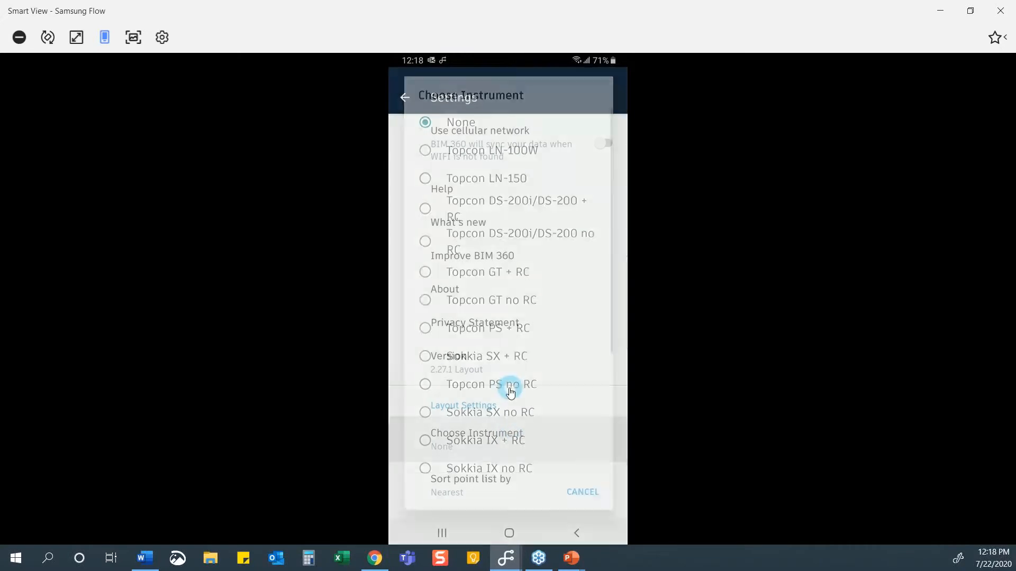
pyautogui.scroll(-2, 497, 328)
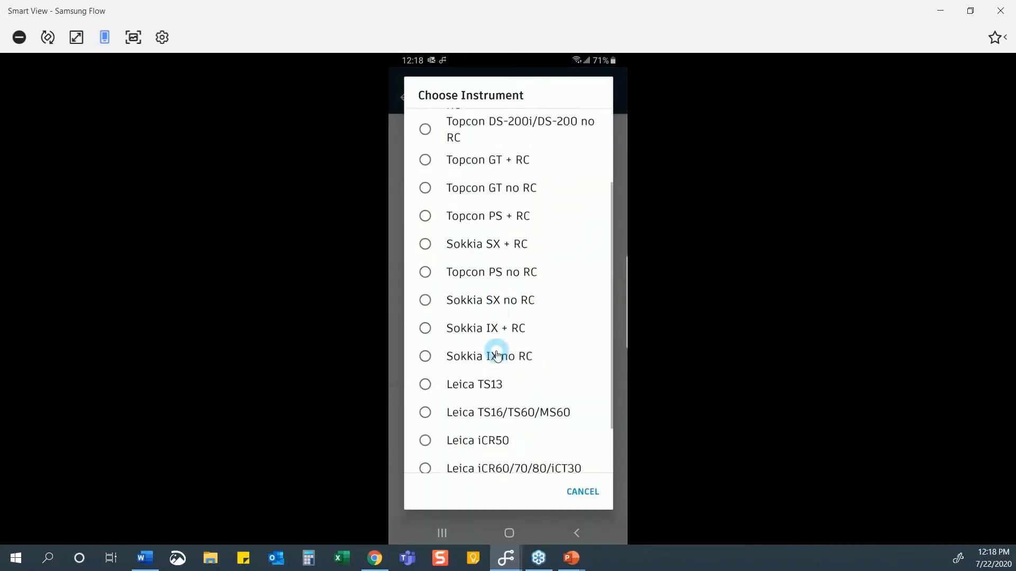
pyautogui.scroll(1, 511, 324)
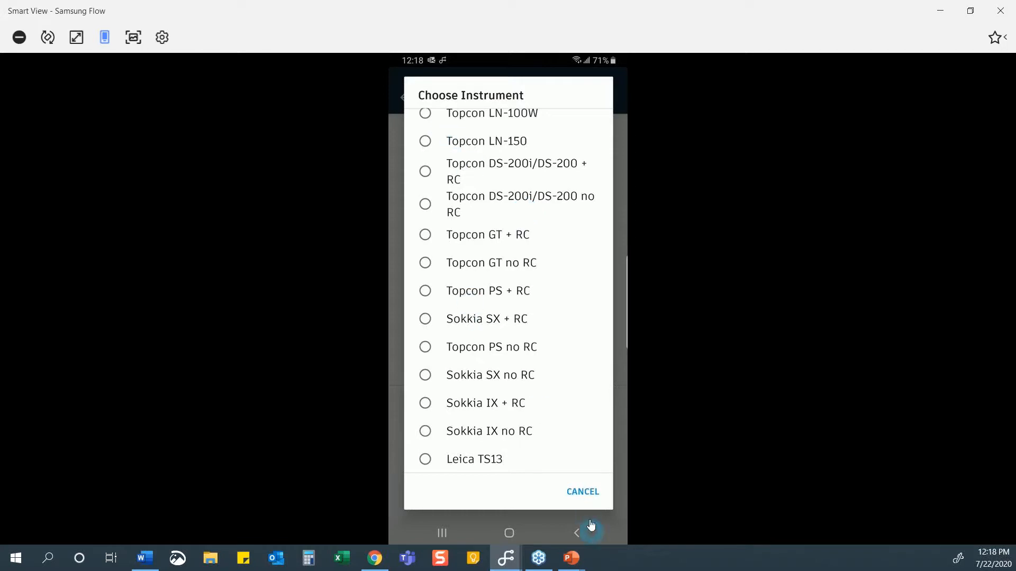
pyautogui.click(593, 497)
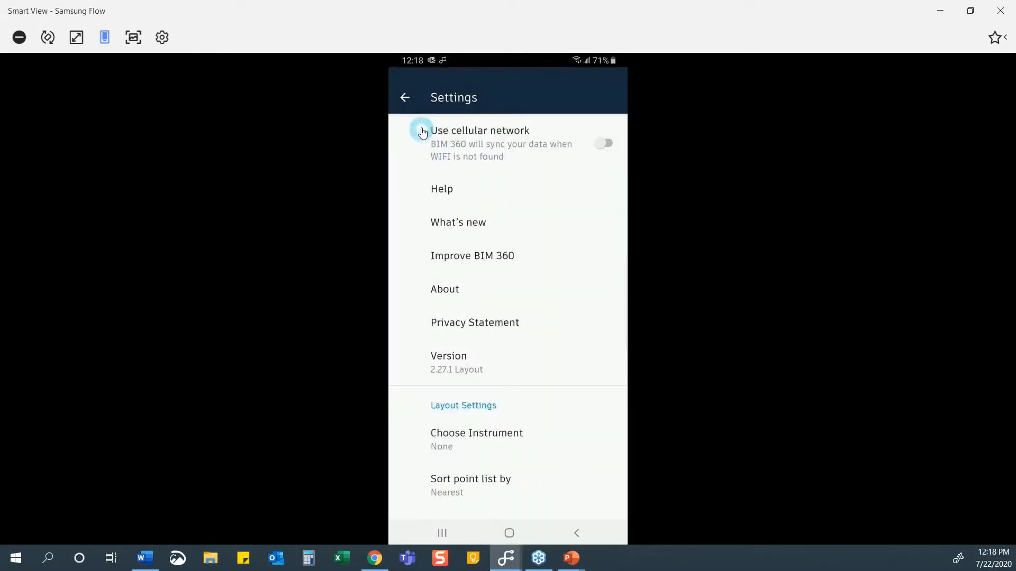
pyautogui.click(405, 98)
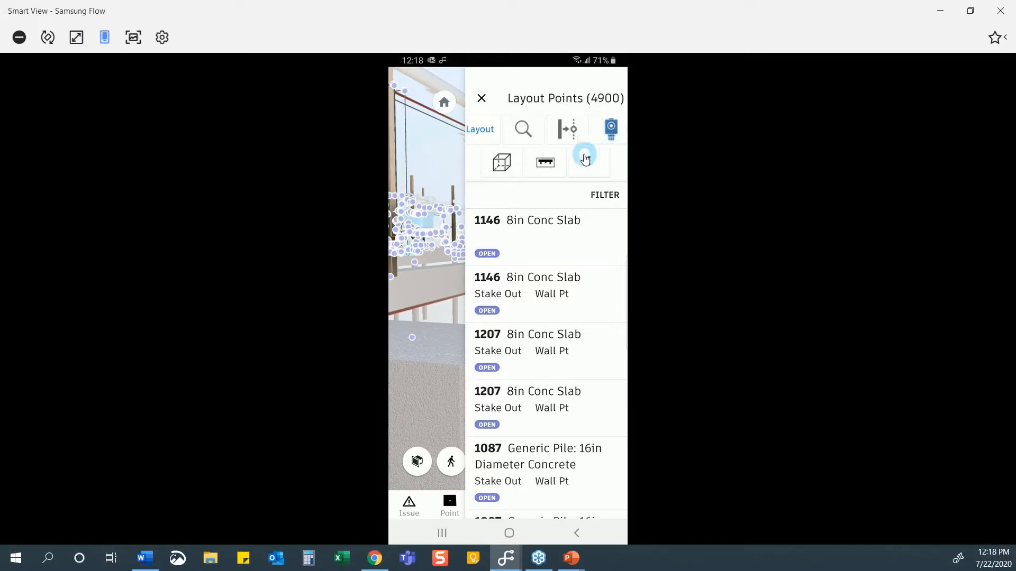
# Switch the points panel to Collect, close it, reposition the 3D view, and begin a new point.
pyautogui.click(485, 142)
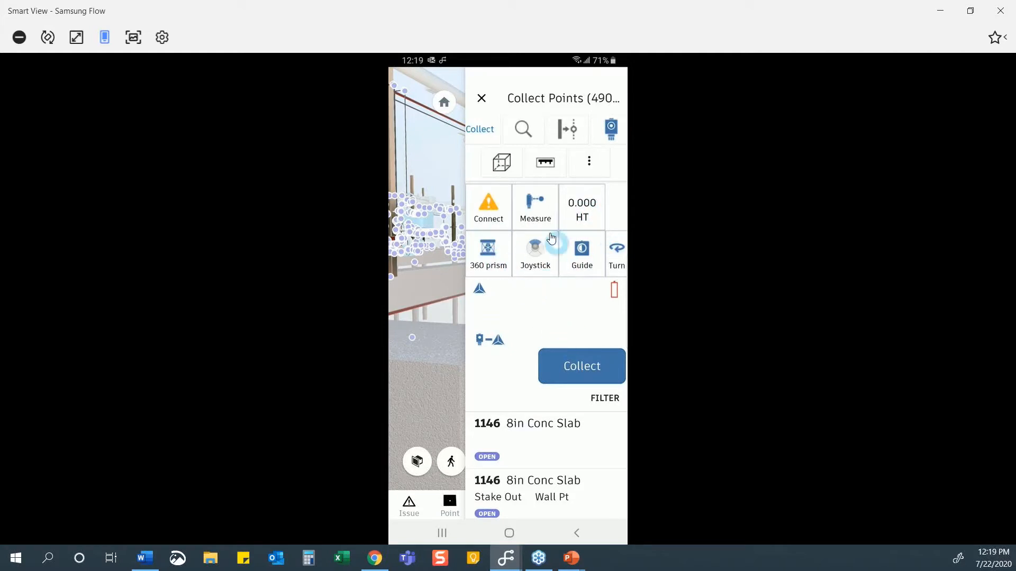
pyautogui.click(480, 100)
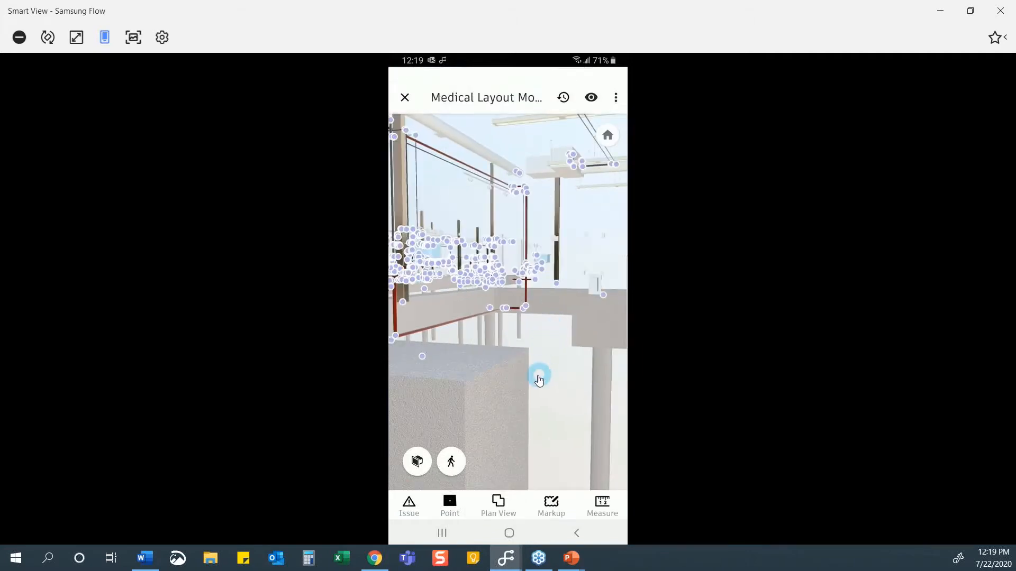
pyautogui.scroll(-3, 532, 365)
pyautogui.moveTo(551, 272); pyautogui.dragTo(465, 318)
pyautogui.click(450, 509)
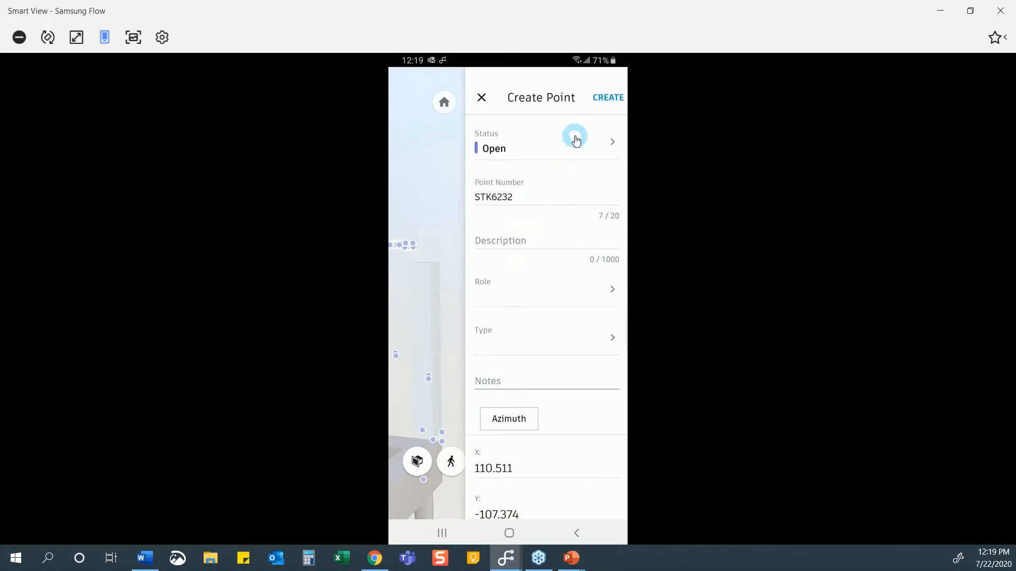
# Review the Create Point form for STK6232 with status Open, then discard the new point.
pyautogui.click(580, 153)
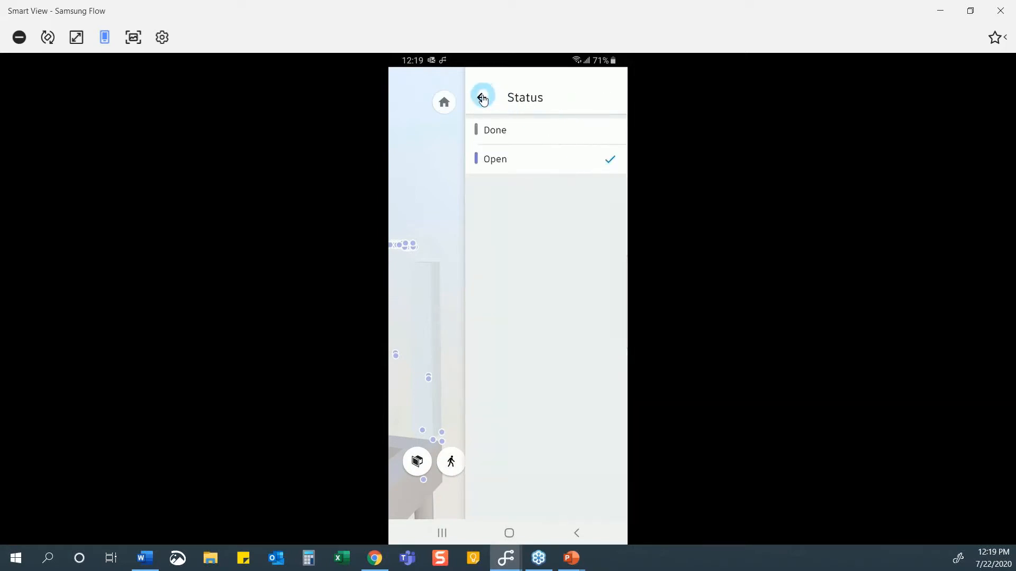
pyautogui.click(482, 99)
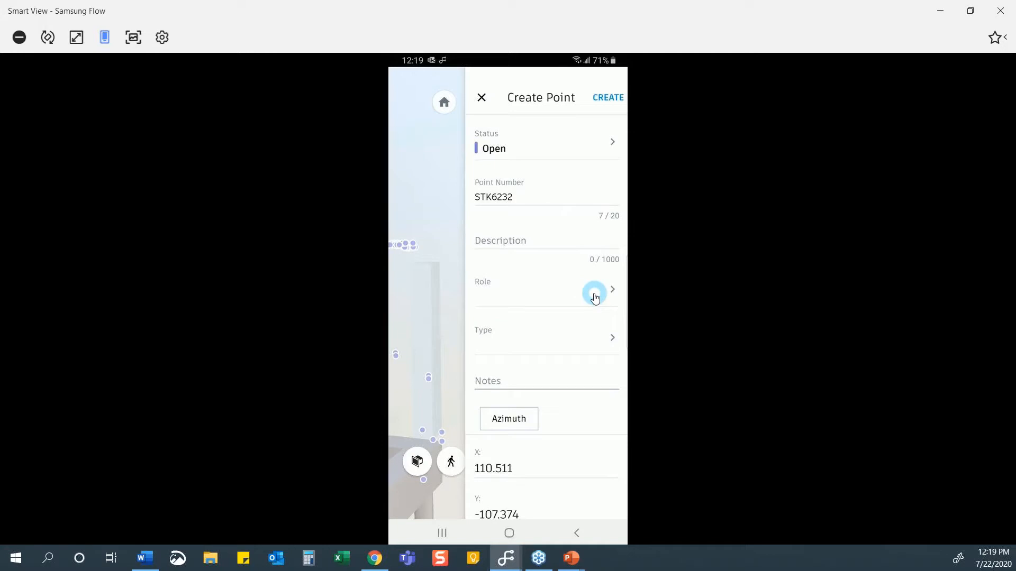
pyautogui.scroll(-2, 565, 348)
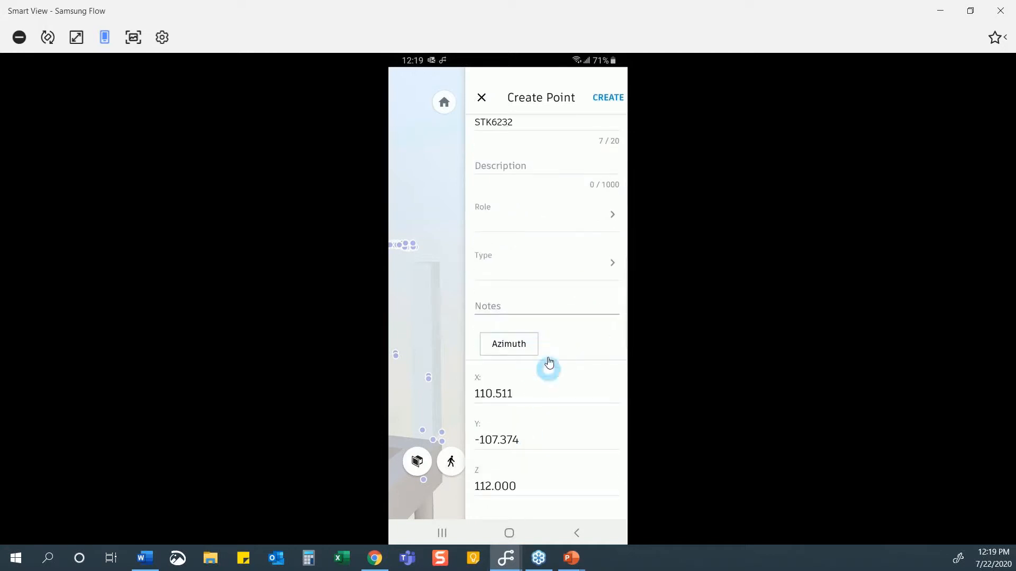
pyautogui.click(481, 98)
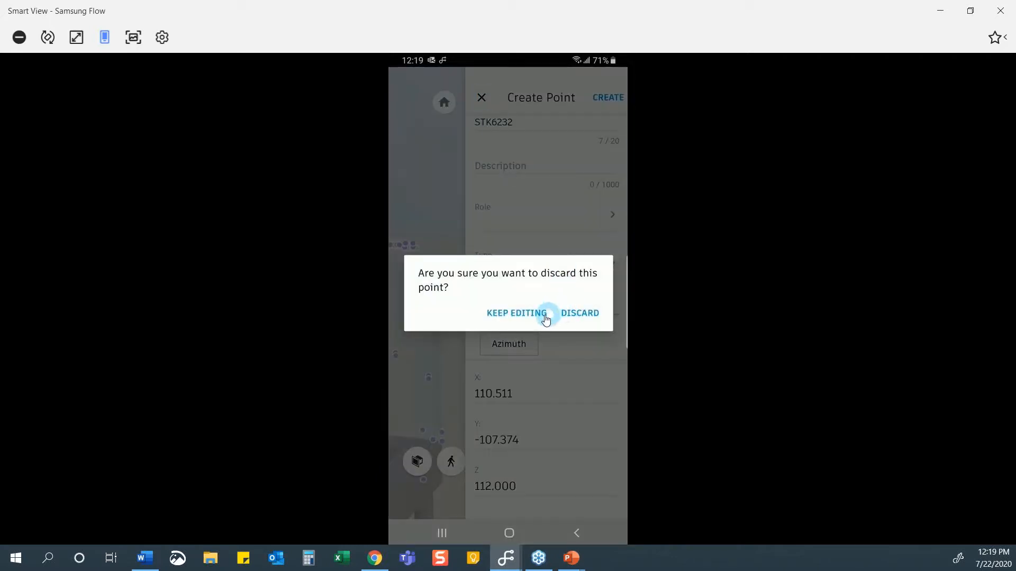
pyautogui.click(590, 317)
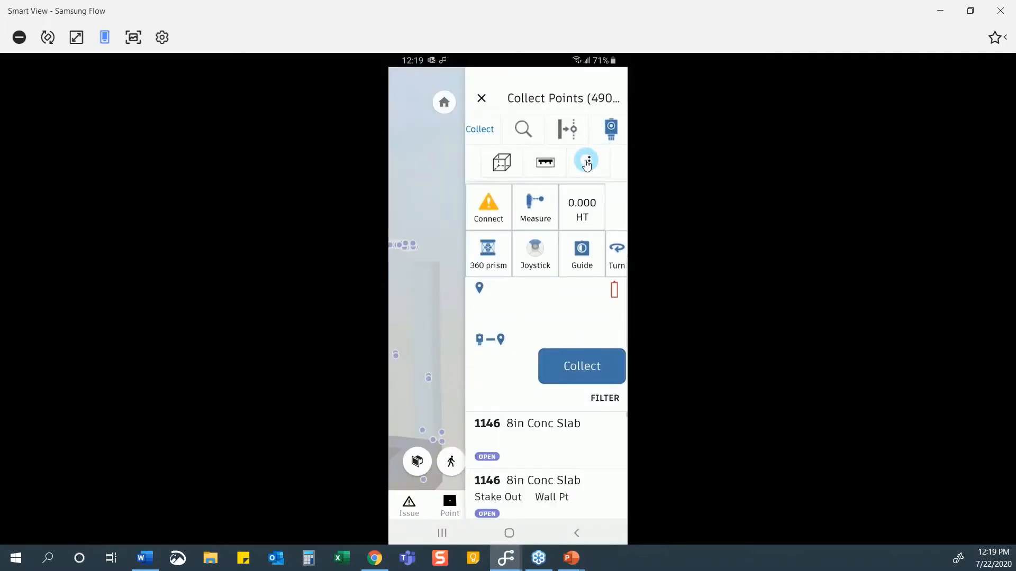
# Close the Collect Points panel and check the Visibility sheet for points, markups and issues.
pyautogui.click(483, 99)
pyautogui.click(591, 97)
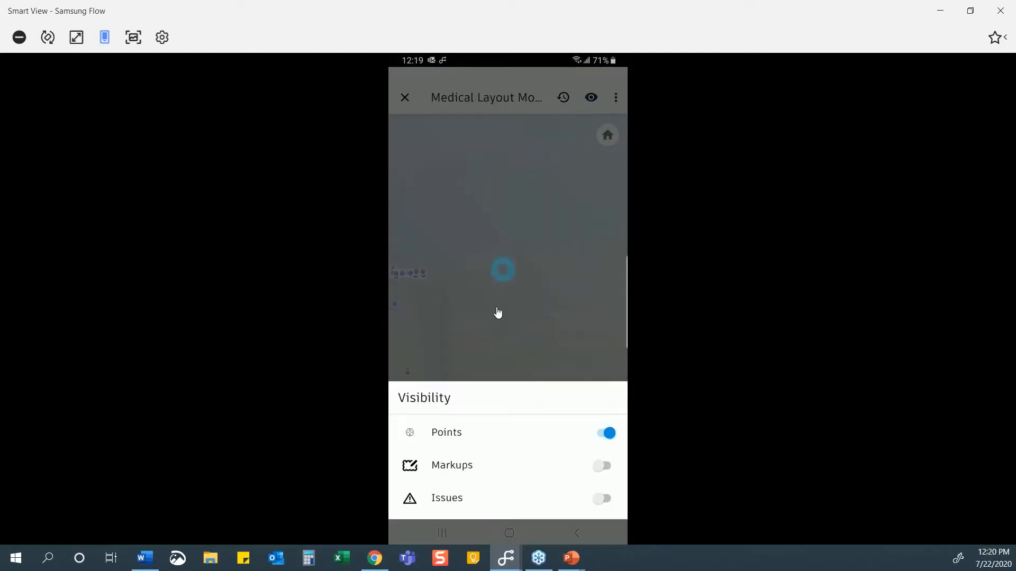
pyautogui.click(591, 100)
# Explore the Model Browser into SCHOOL-MEP 2020.NWC's Arch-FIRST FLOOR categories, then close it.
pyautogui.click(614, 100)
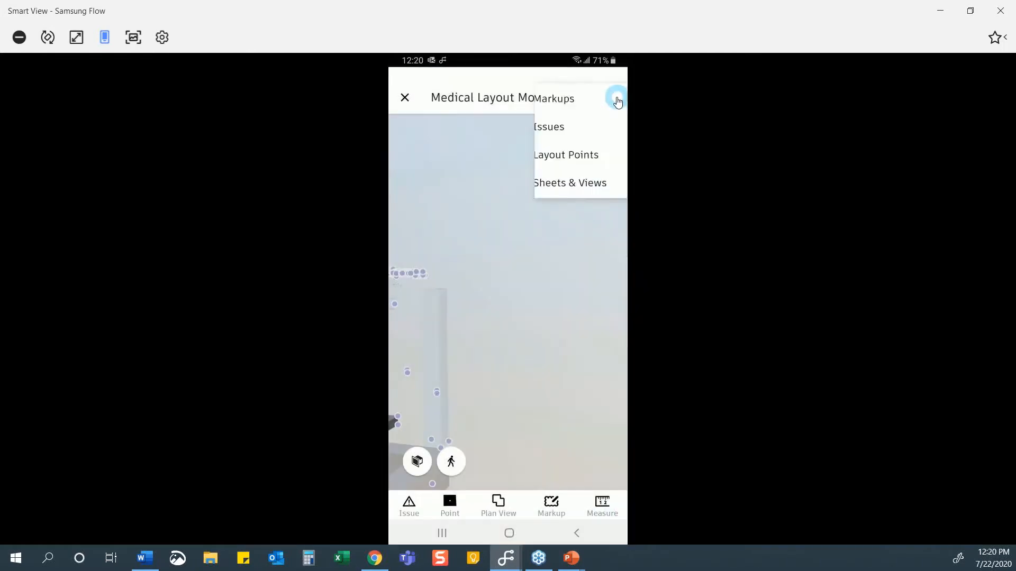
pyautogui.click(552, 96)
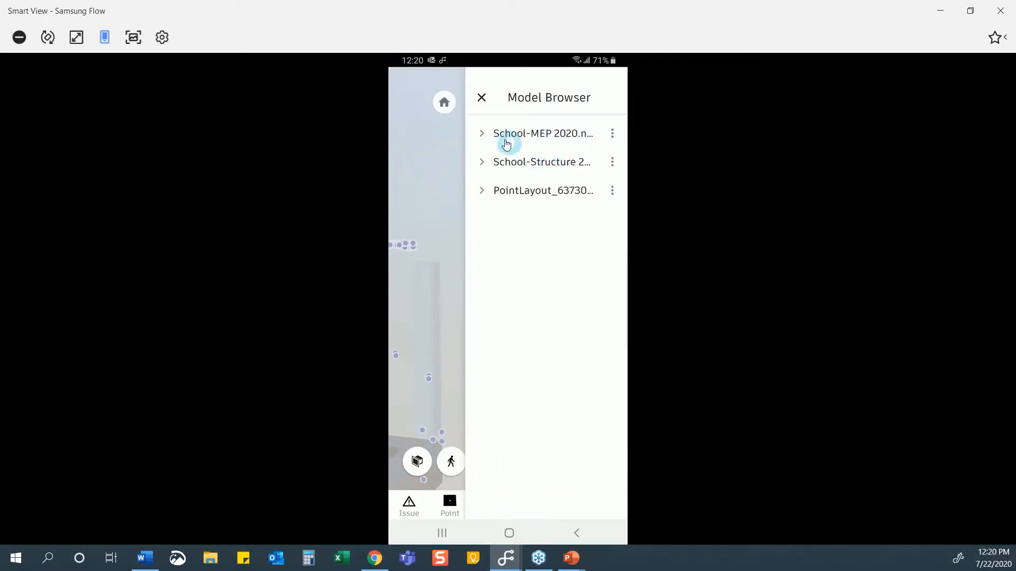
pyautogui.click(612, 135)
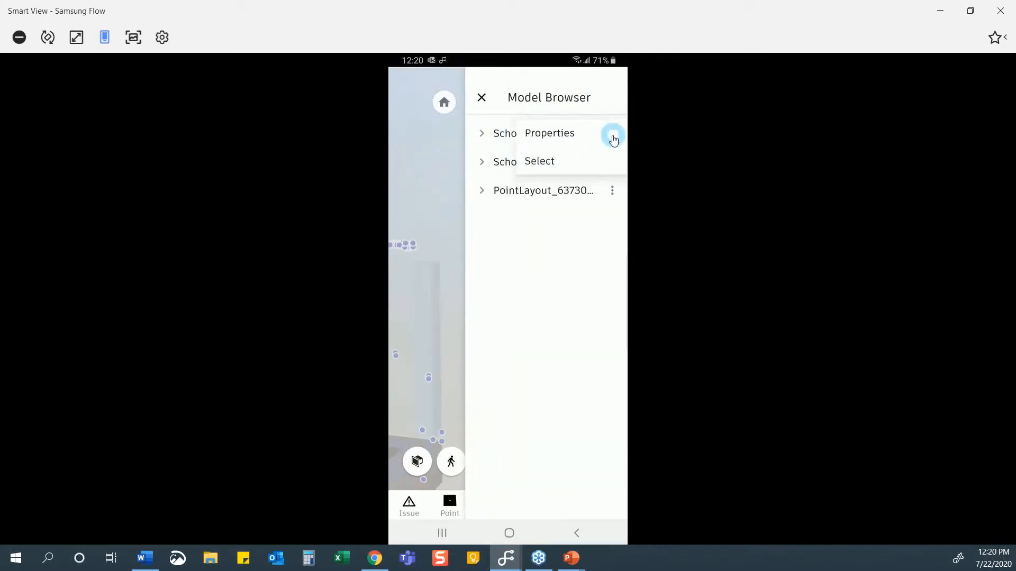
pyautogui.click(481, 135)
pyautogui.click(481, 135)
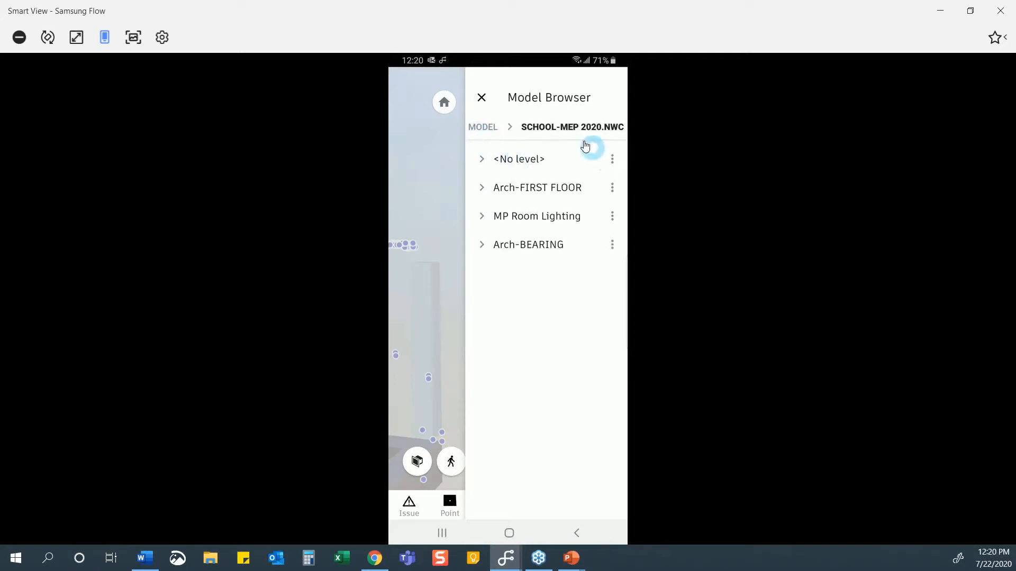
pyautogui.click(480, 198)
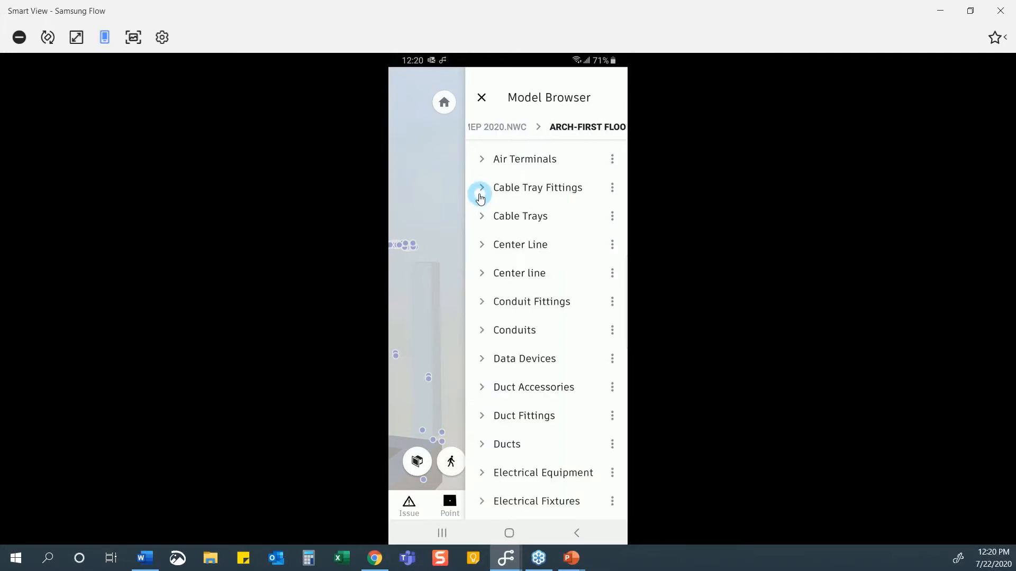
pyautogui.click(570, 188)
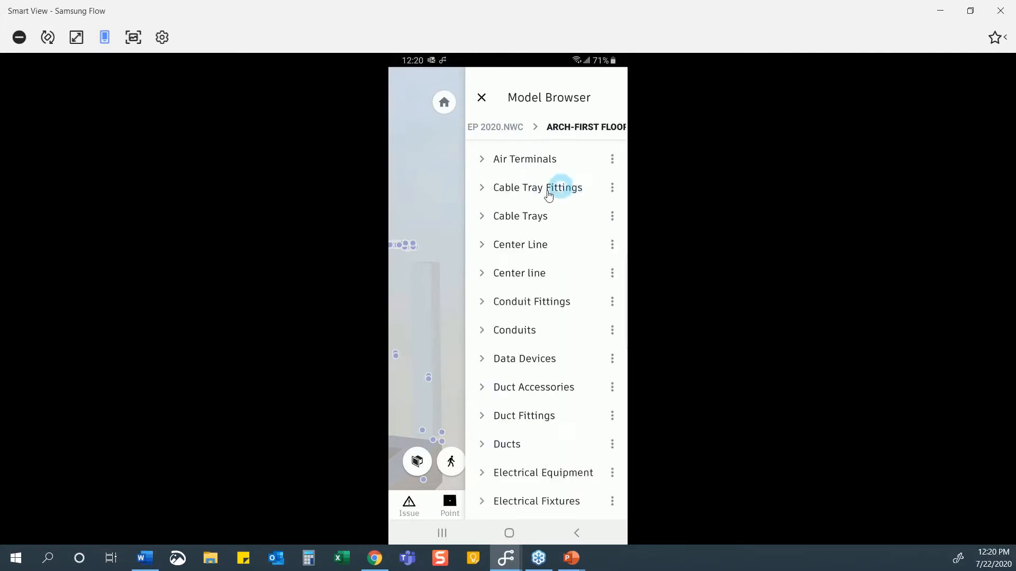
pyautogui.click(558, 243)
pyautogui.click(482, 98)
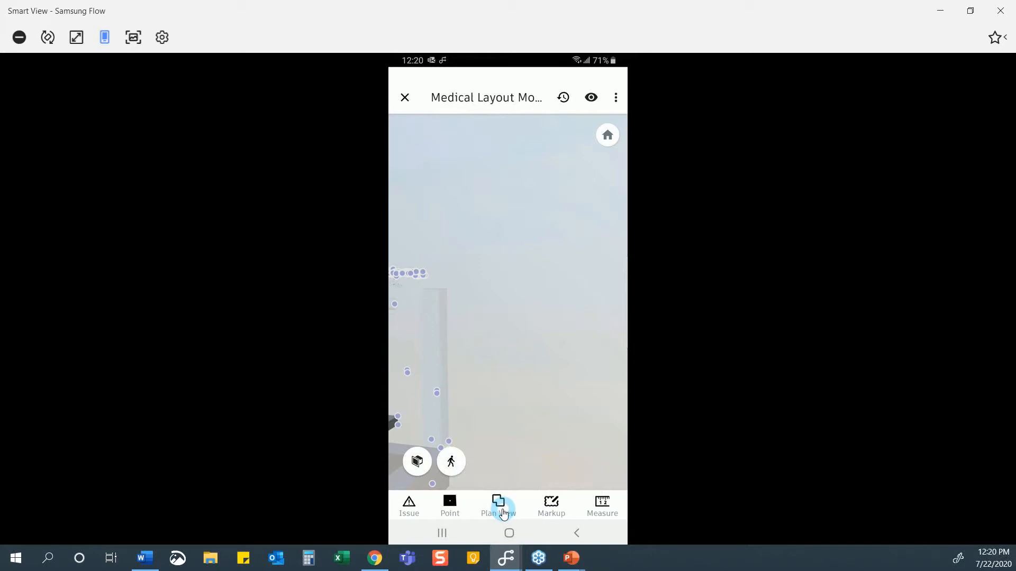
# Switch to Plan View, turn Points off in Visibility, and zoom into the building's floor plan.
pyautogui.click(500, 509)
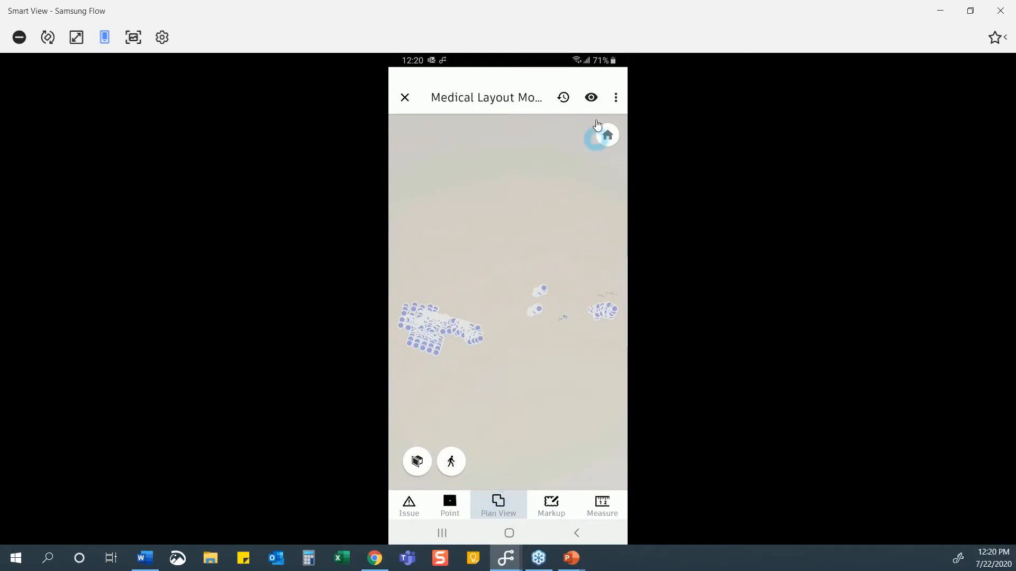
pyautogui.click(591, 98)
pyautogui.click(604, 433)
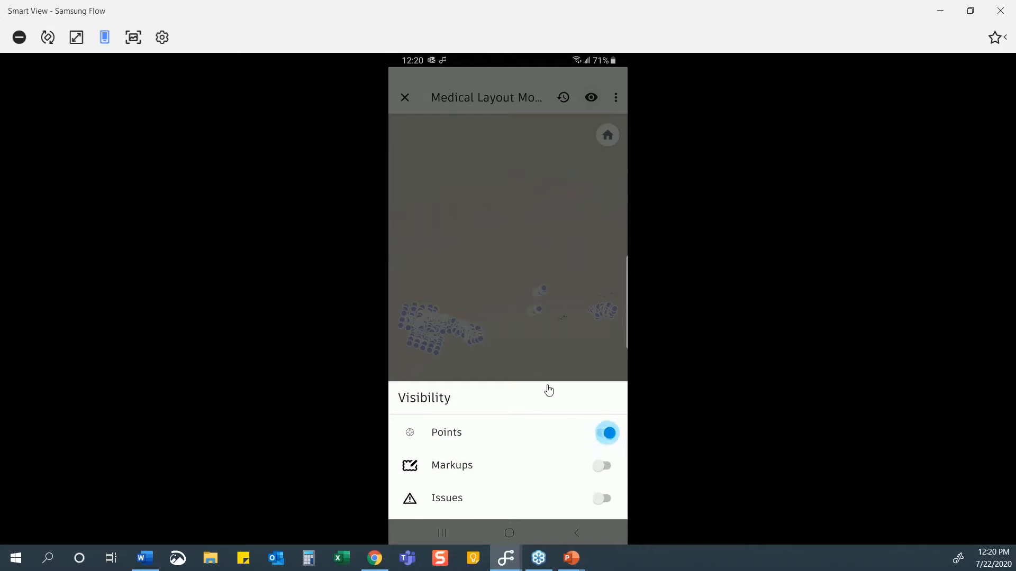
pyautogui.click(501, 234)
pyautogui.click(465, 331)
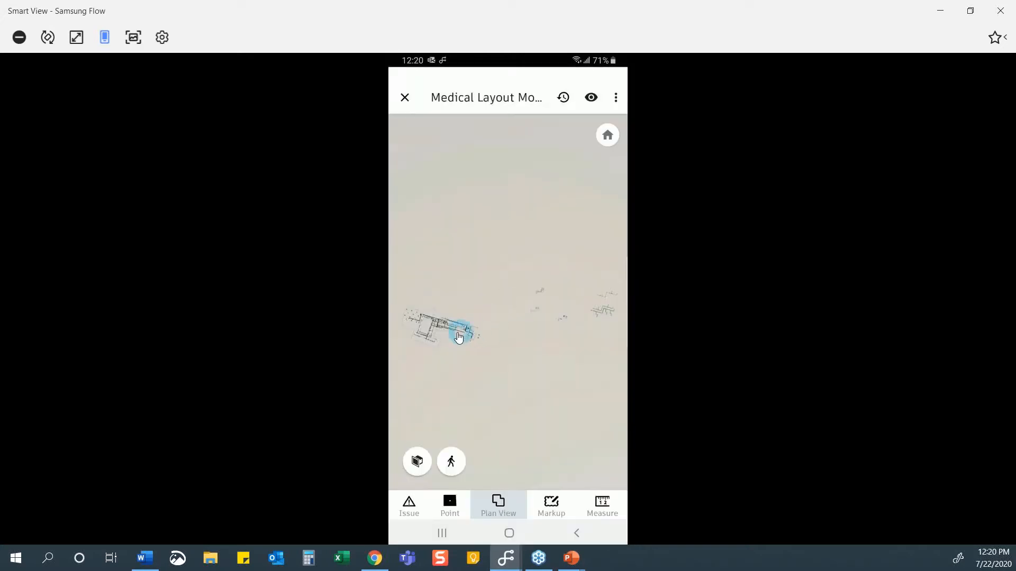
pyautogui.scroll(5, 455, 338)
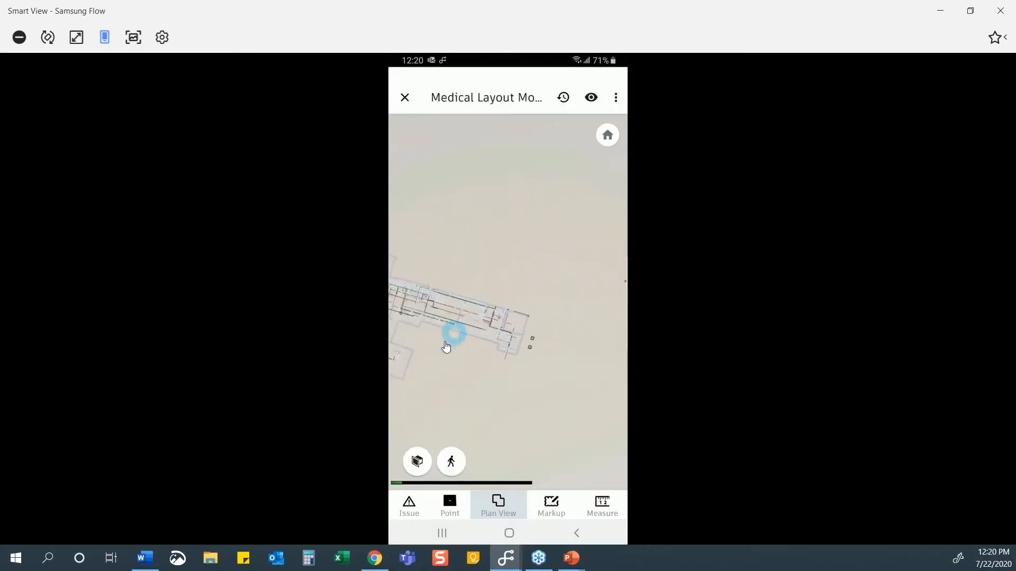
pyautogui.scroll(2, 459, 349)
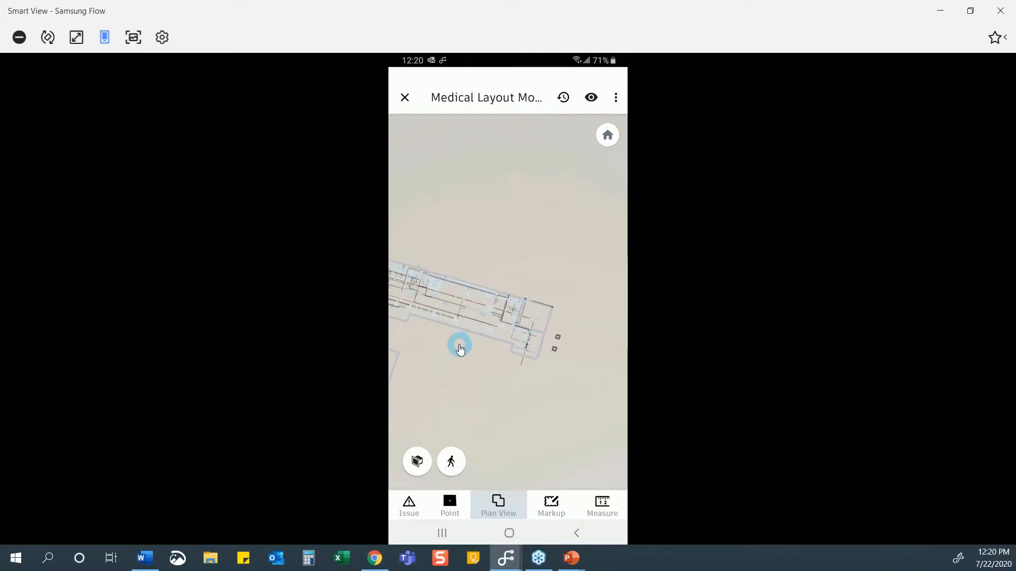